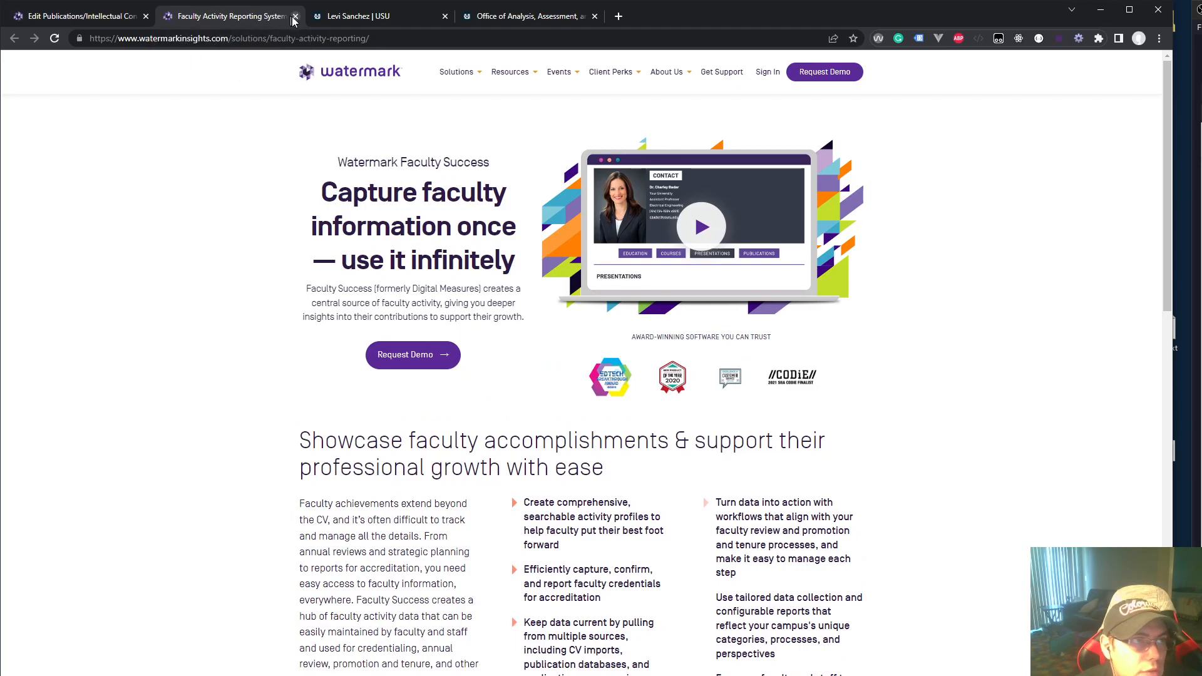
Discard the unsaved 'A Good Title' edits, return to the Activities menu, and view the profile page
left_click(295, 17)
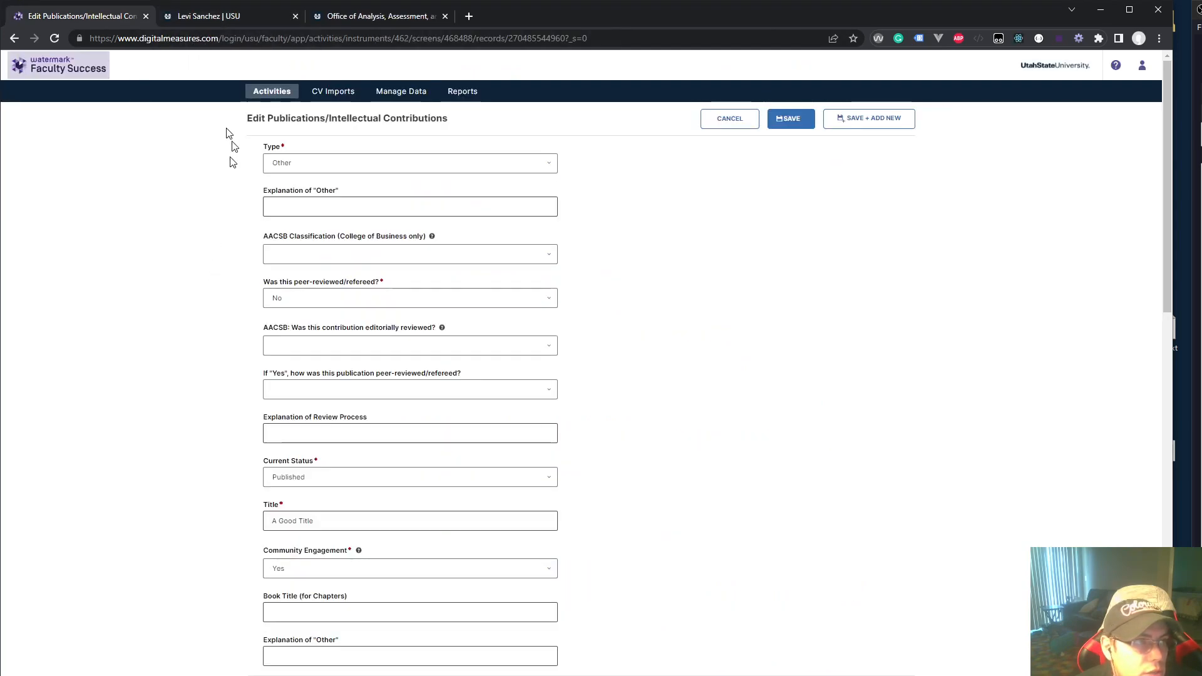
left_click(705, 125)
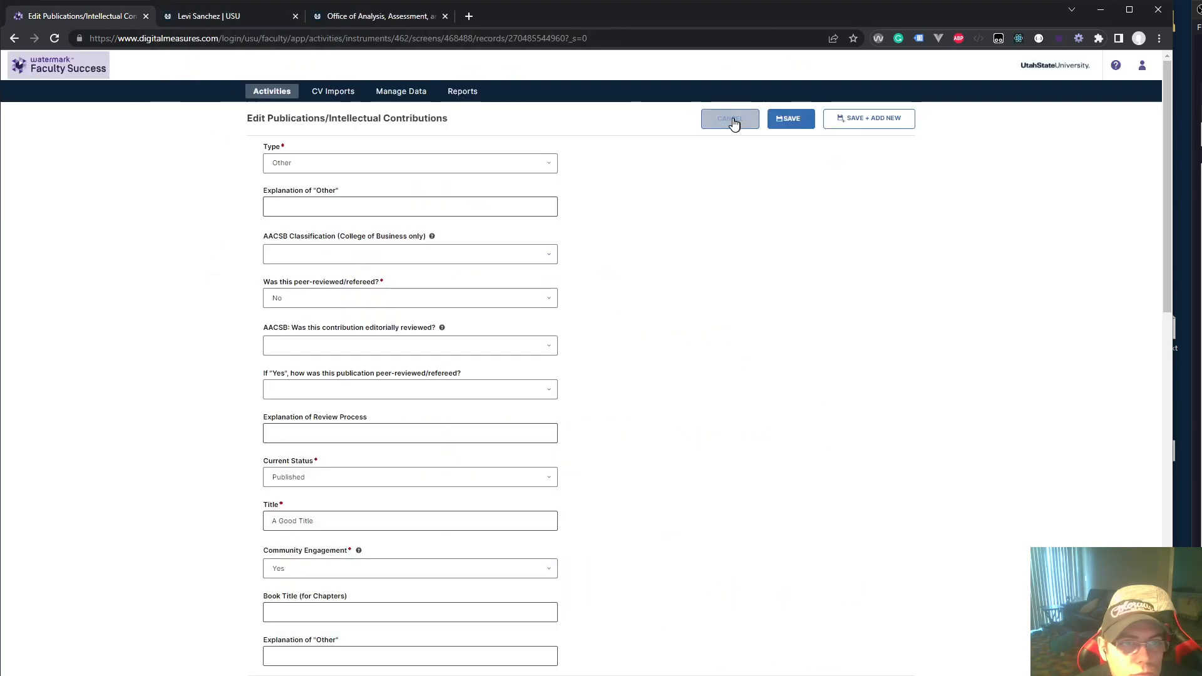
left_click(646, 110)
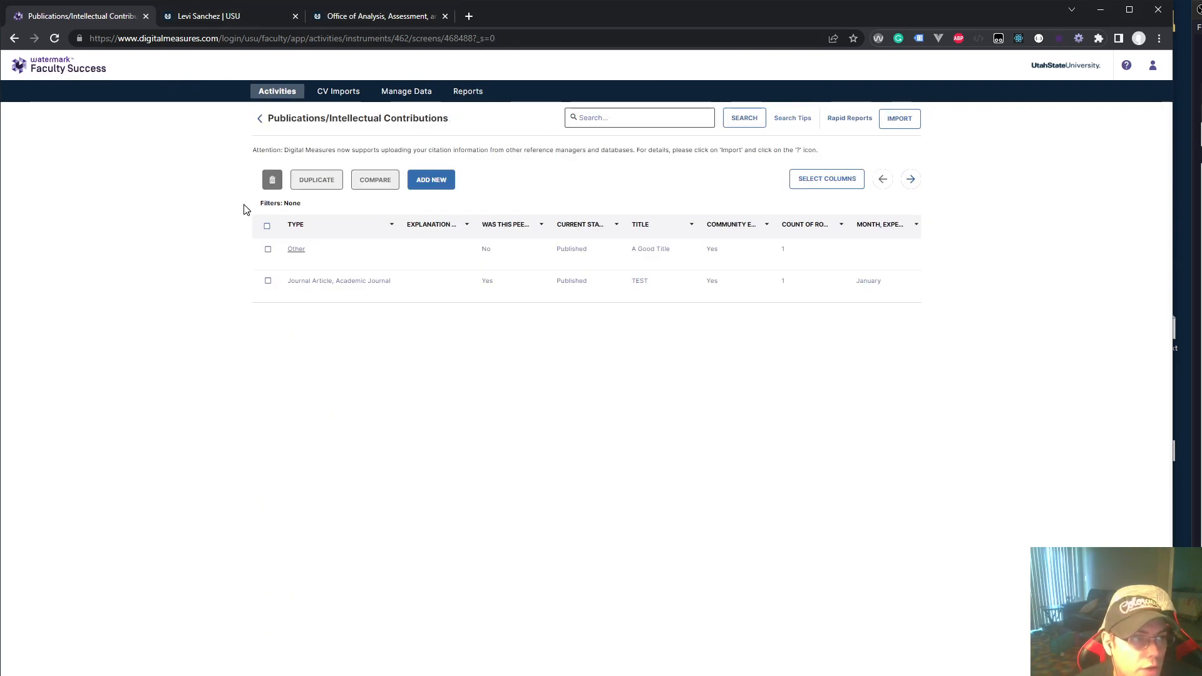
left_click(260, 119)
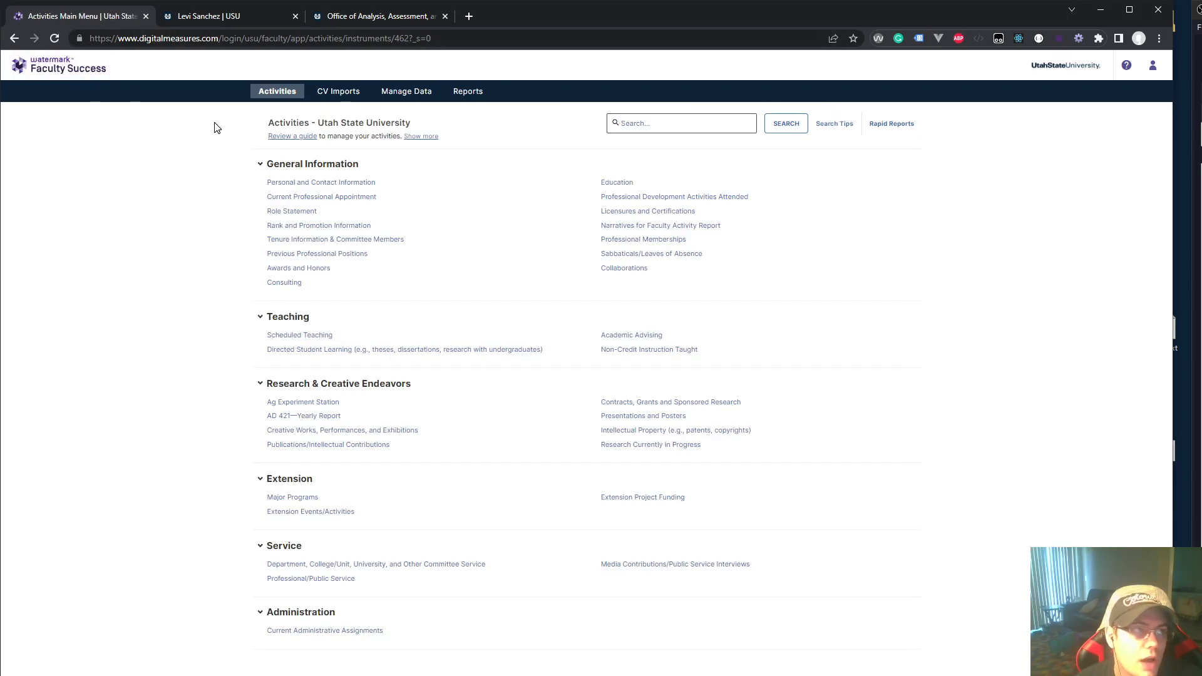
left_click(250, 15)
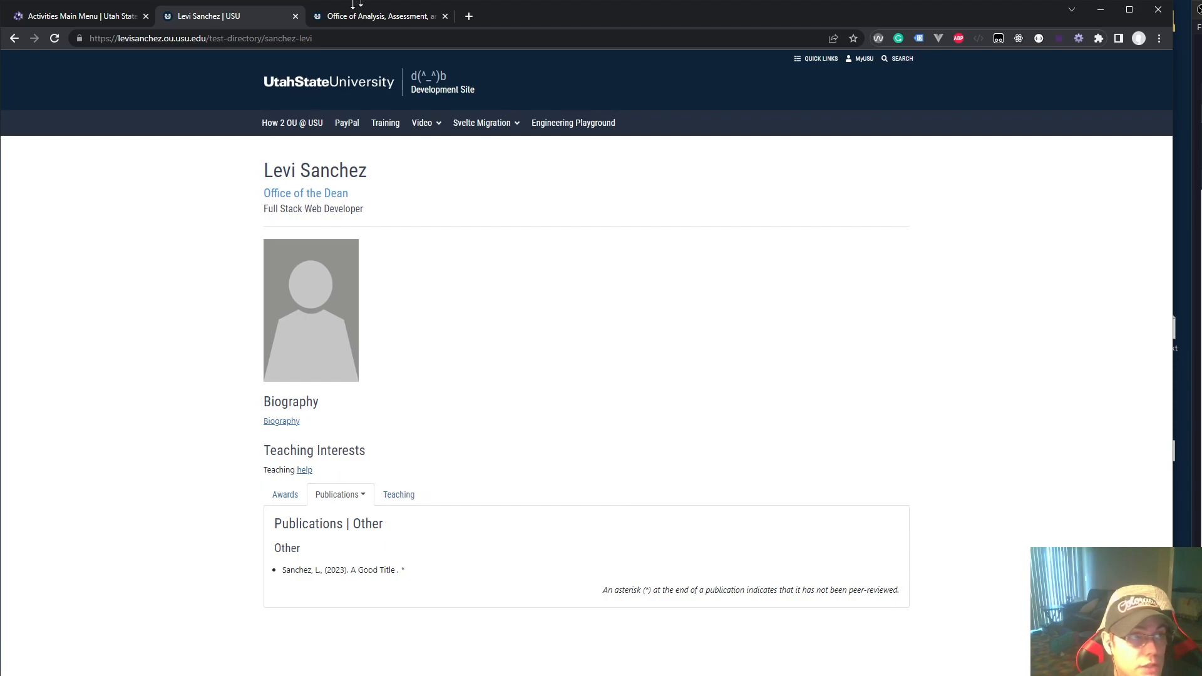
left_click(107, 16)
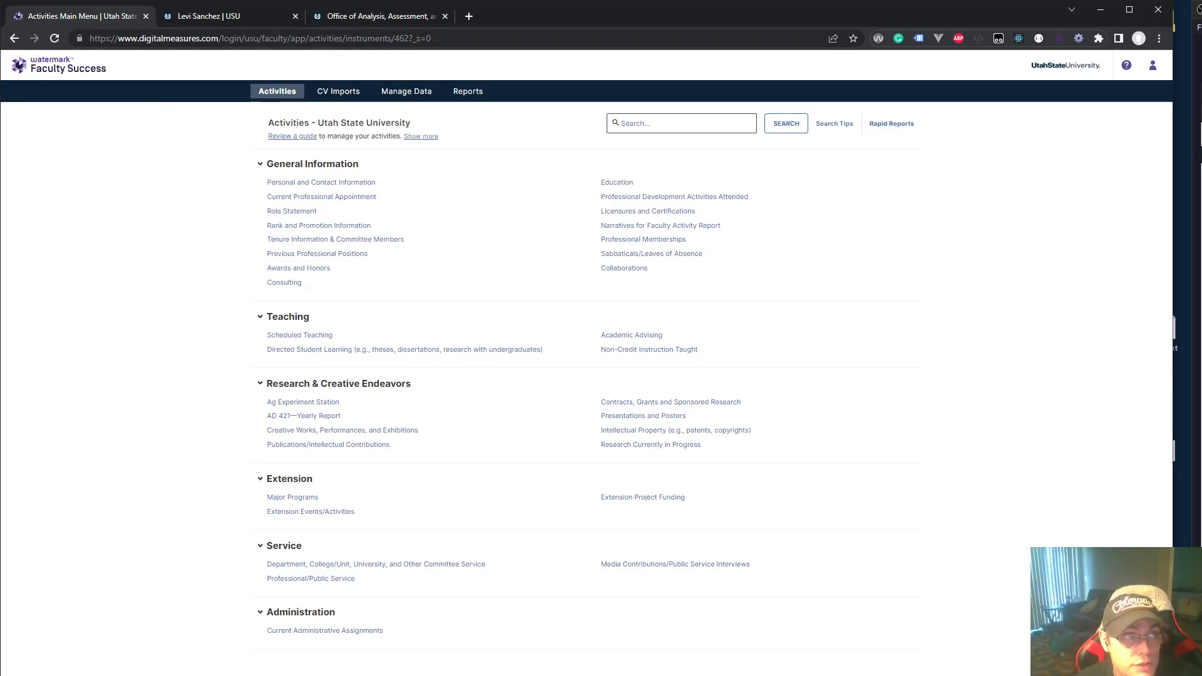
left_click(211, 21)
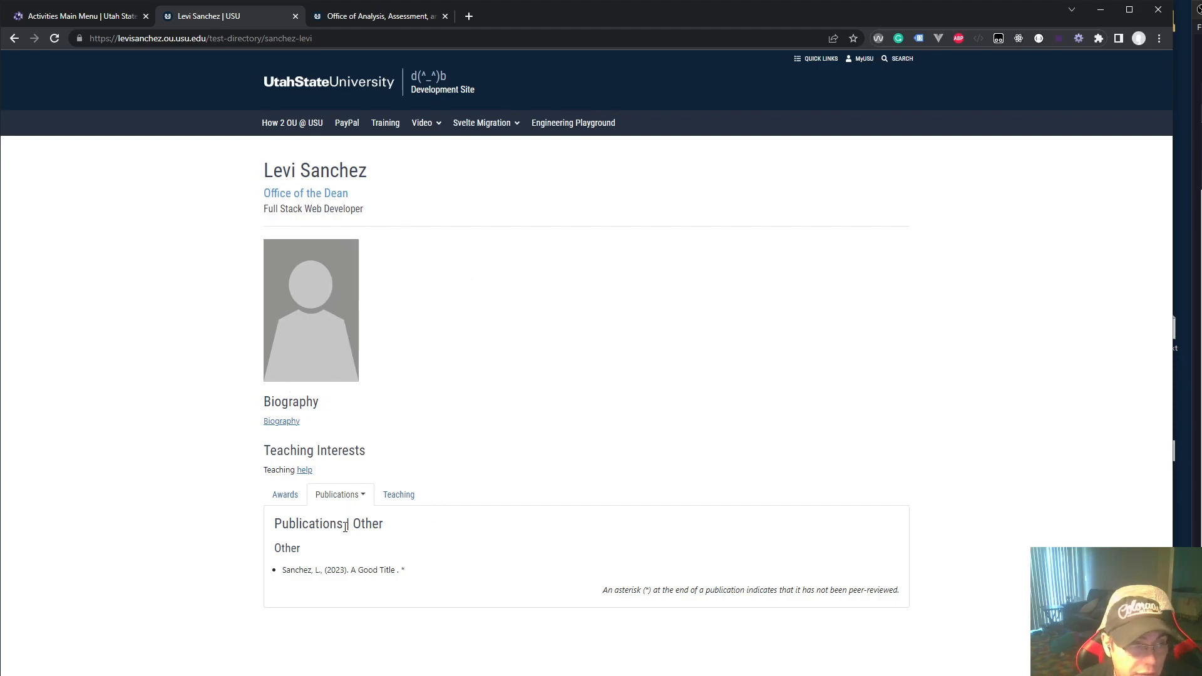
left_click(291, 498)
left_click(346, 499)
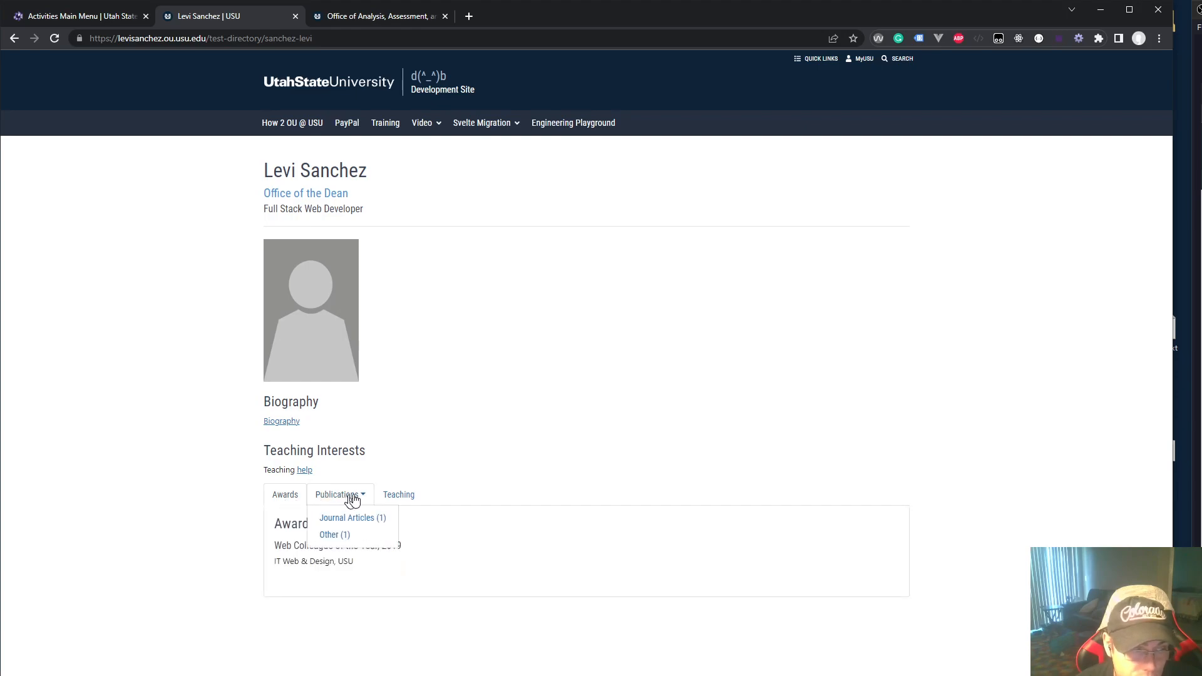
left_click(398, 494)
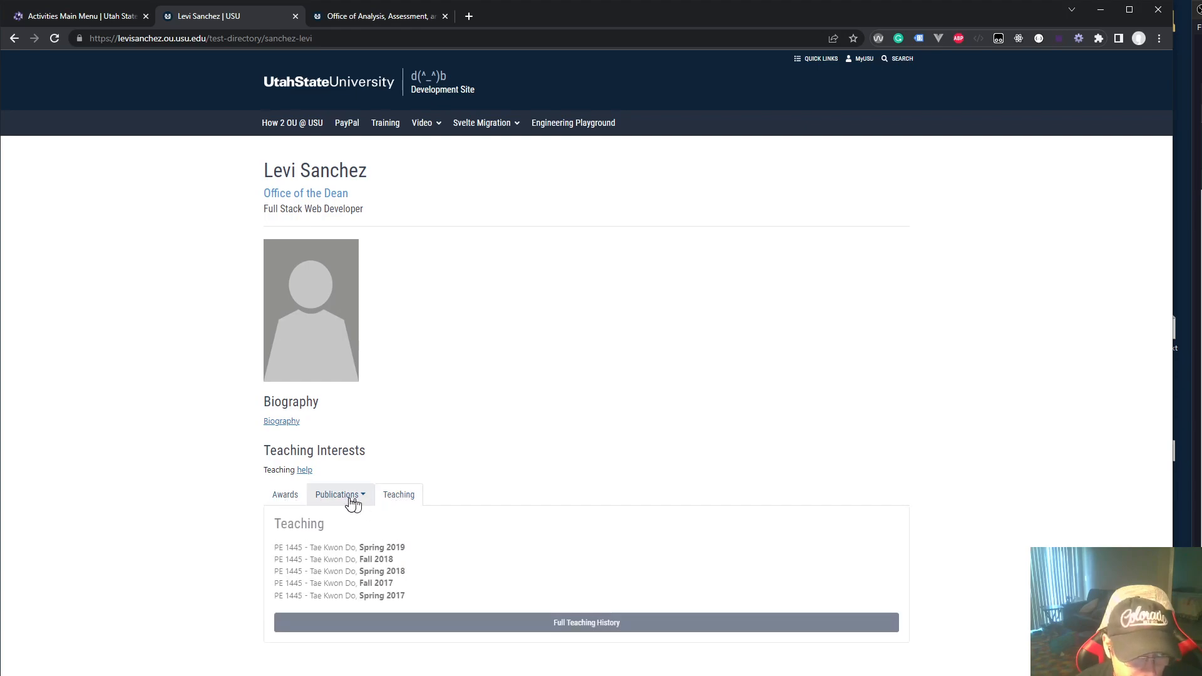
left_click(298, 501)
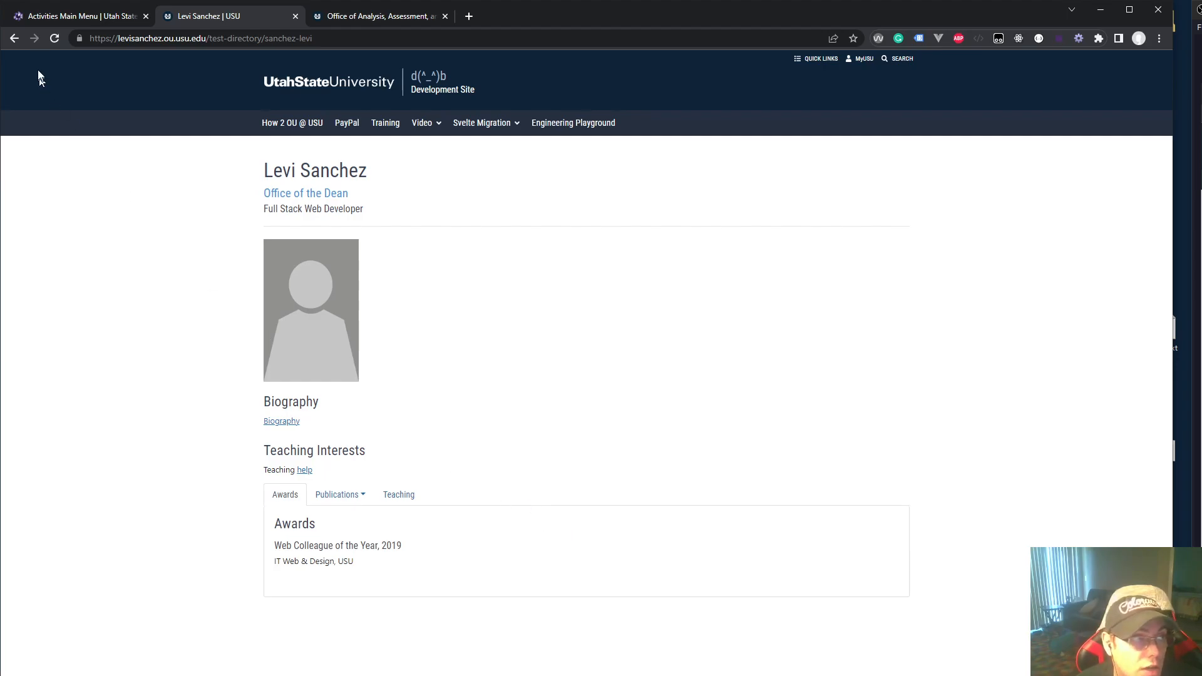
left_click(60, 15)
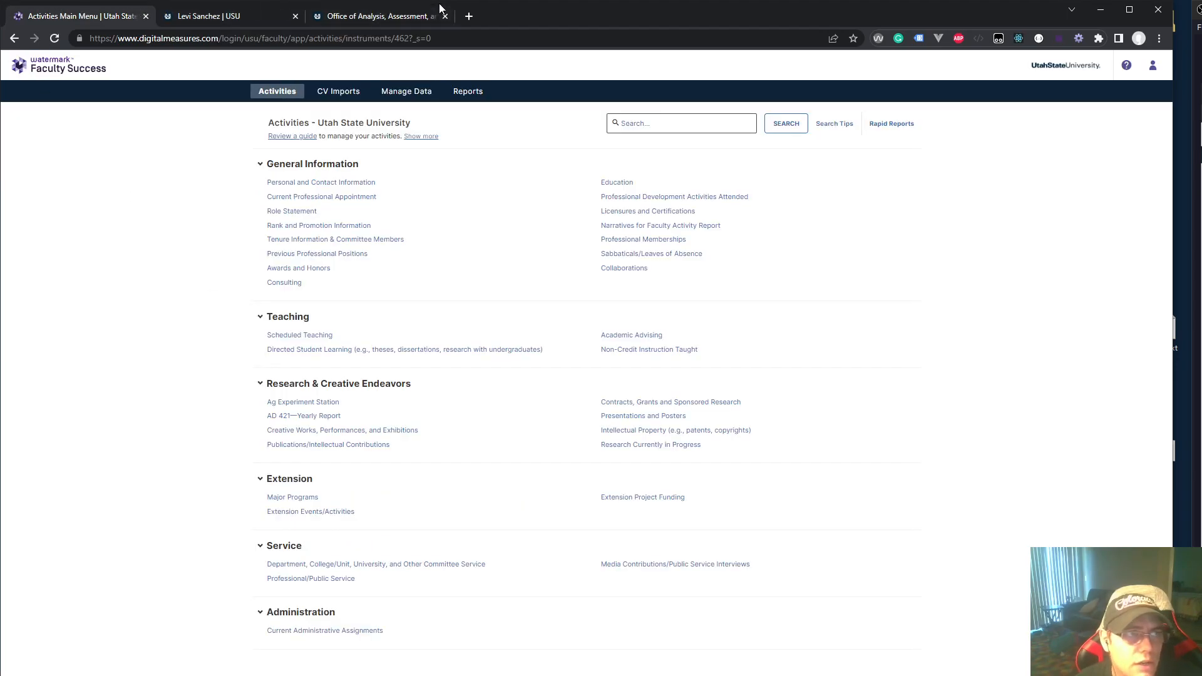
left_click(464, 18)
type("d")
key("Return")
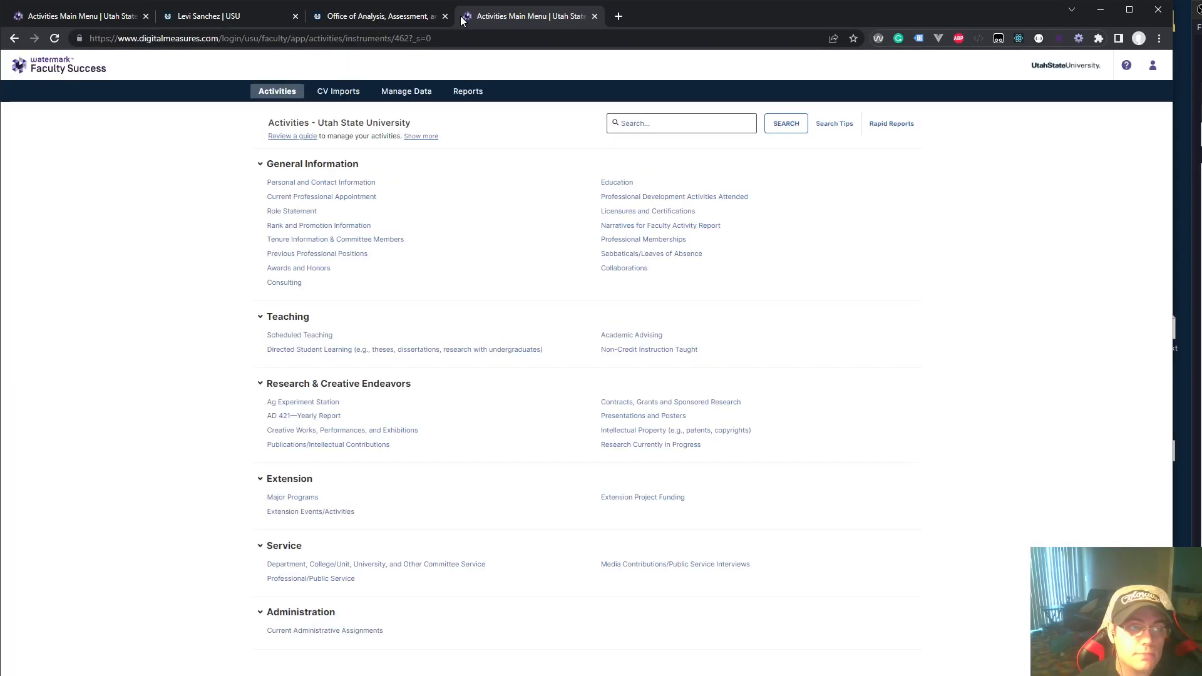
key("ctrl+w")
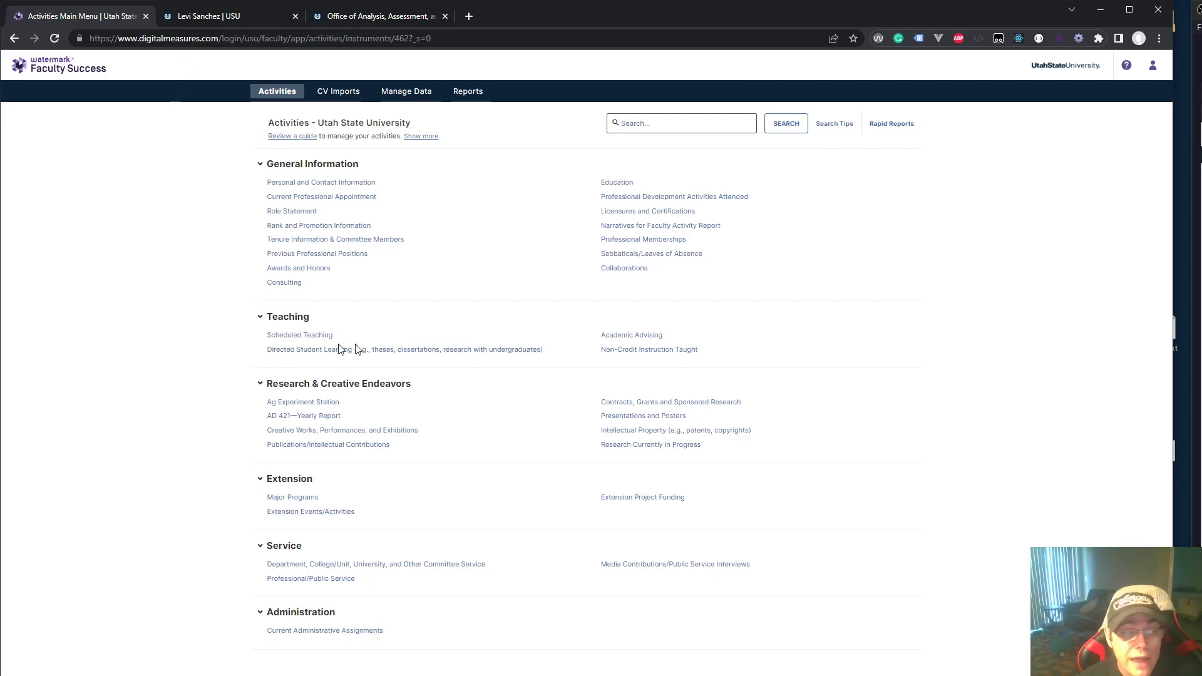
Open Publications/Intellectual Contributions, start a new record, and save it empty to reveal required fields
left_click(273, 387)
left_click(274, 388)
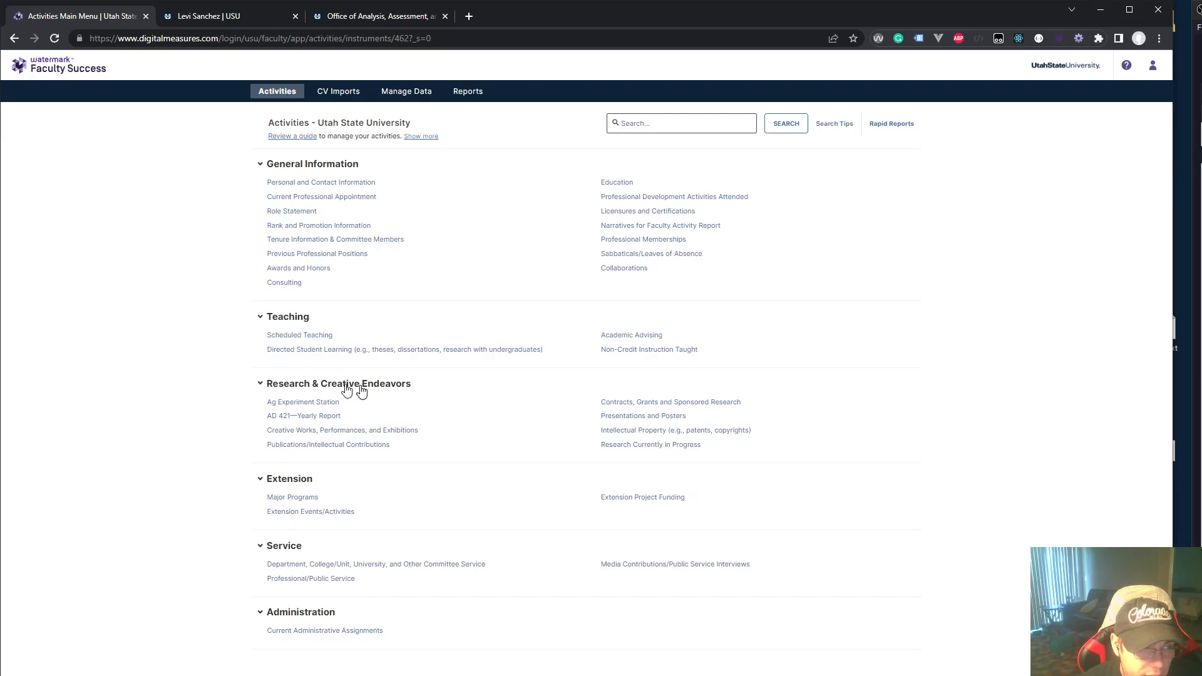
left_click(343, 445)
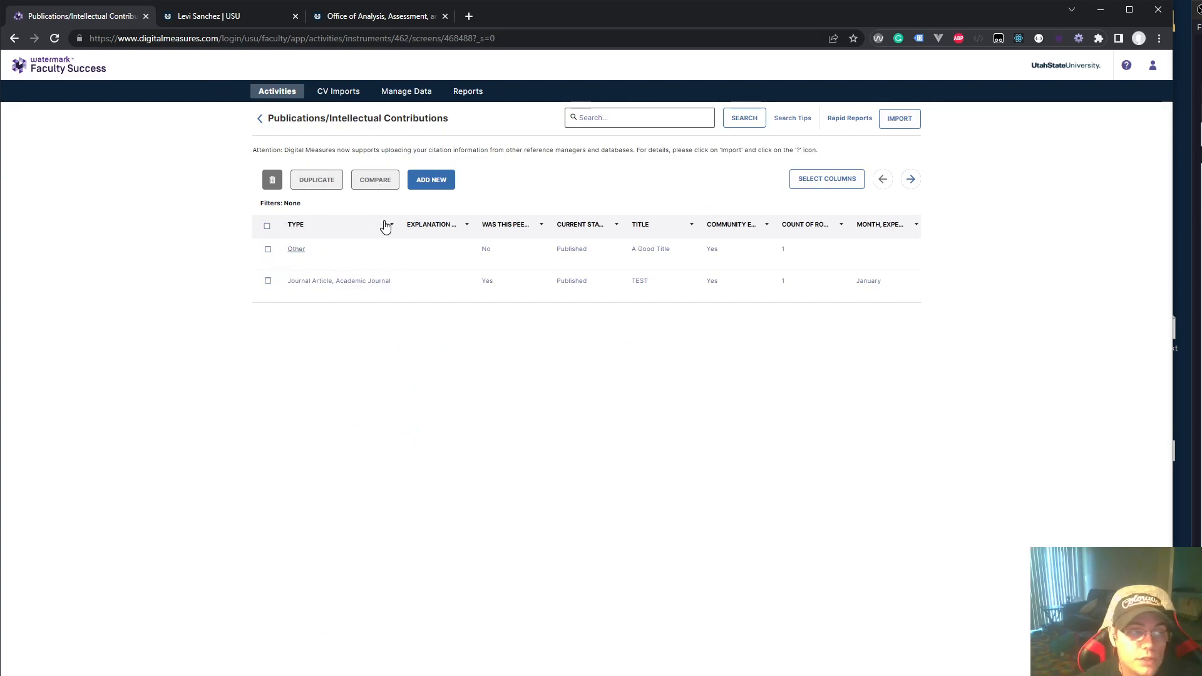
left_click(437, 182)
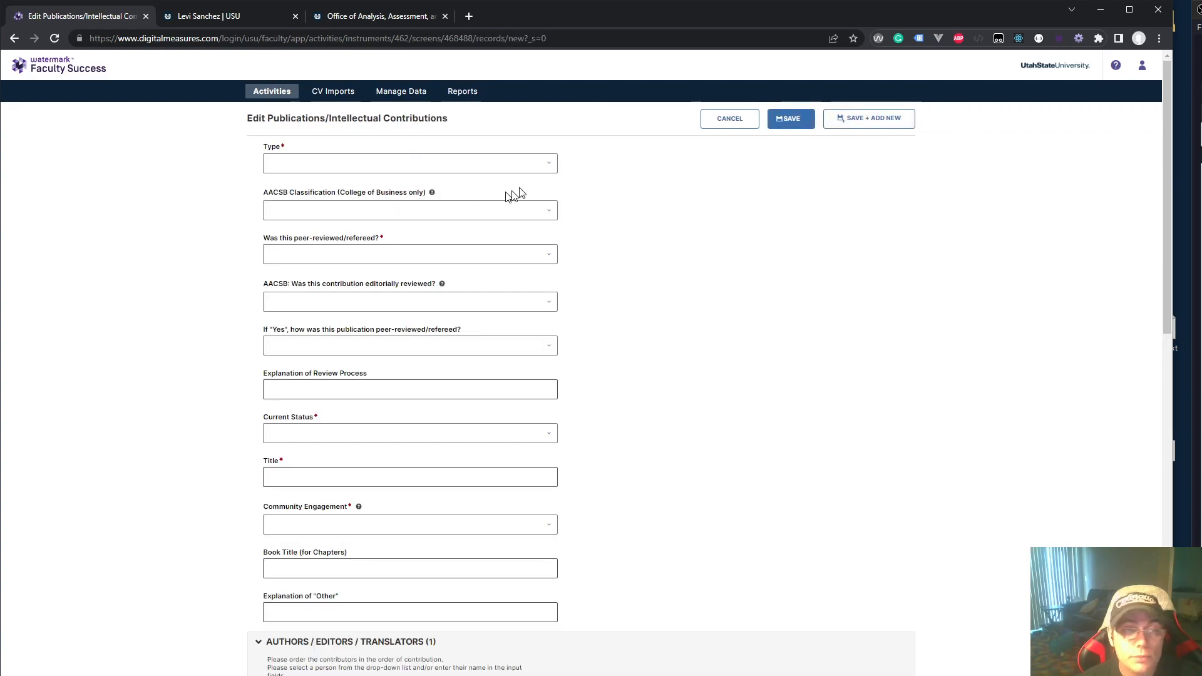
left_click(790, 119)
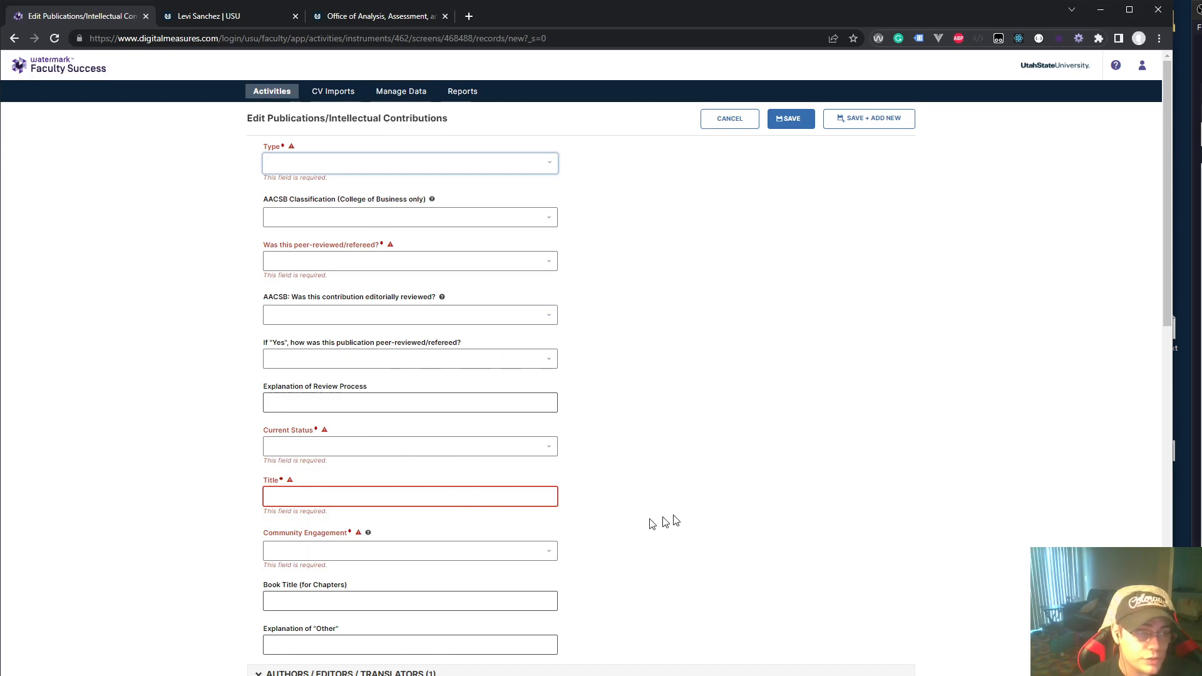
Set the new record's publication type to Abstract, then bring up the Office of Analysis page
scroll(665, 523, "down", 6)
scroll(582, 551, "down", 1)
scroll(599, 575, "down", 6)
scroll(596, 571, "up", 11)
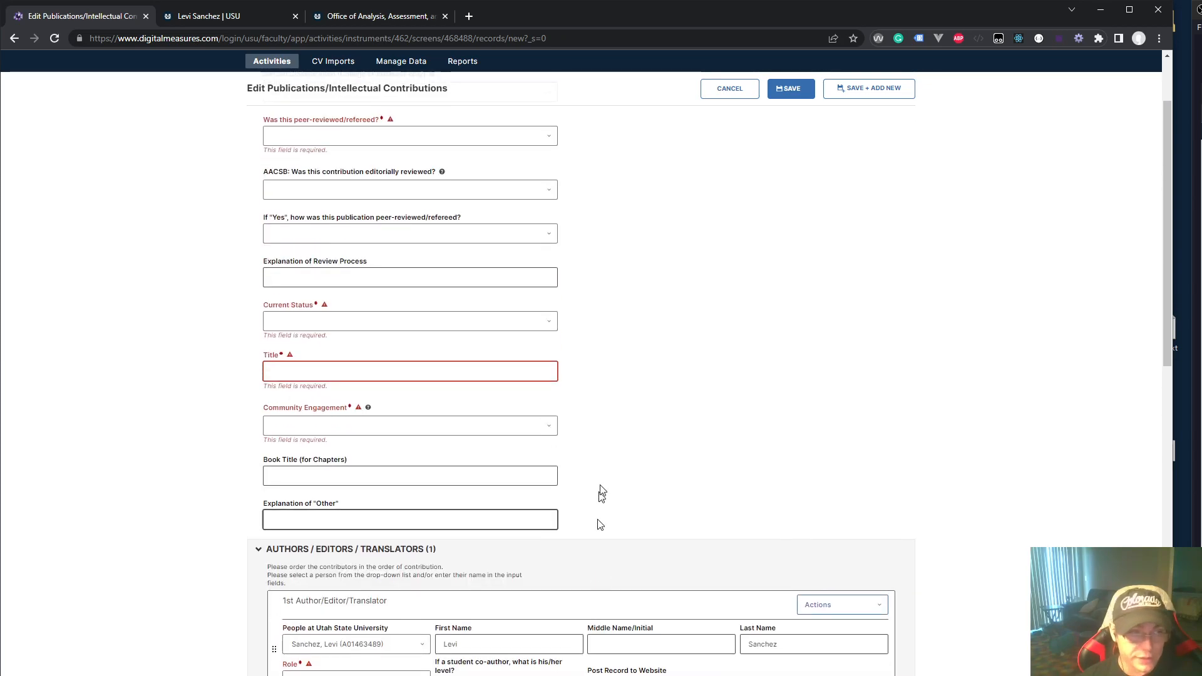
scroll(613, 426, "up", 2)
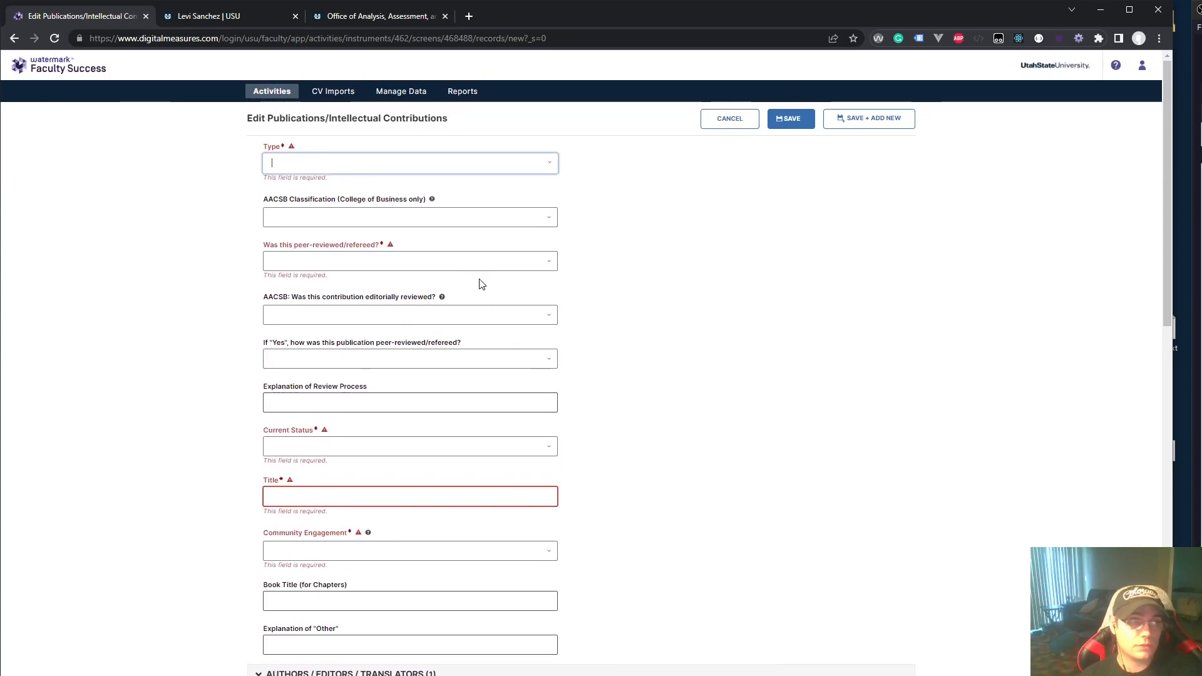
left_click(432, 166)
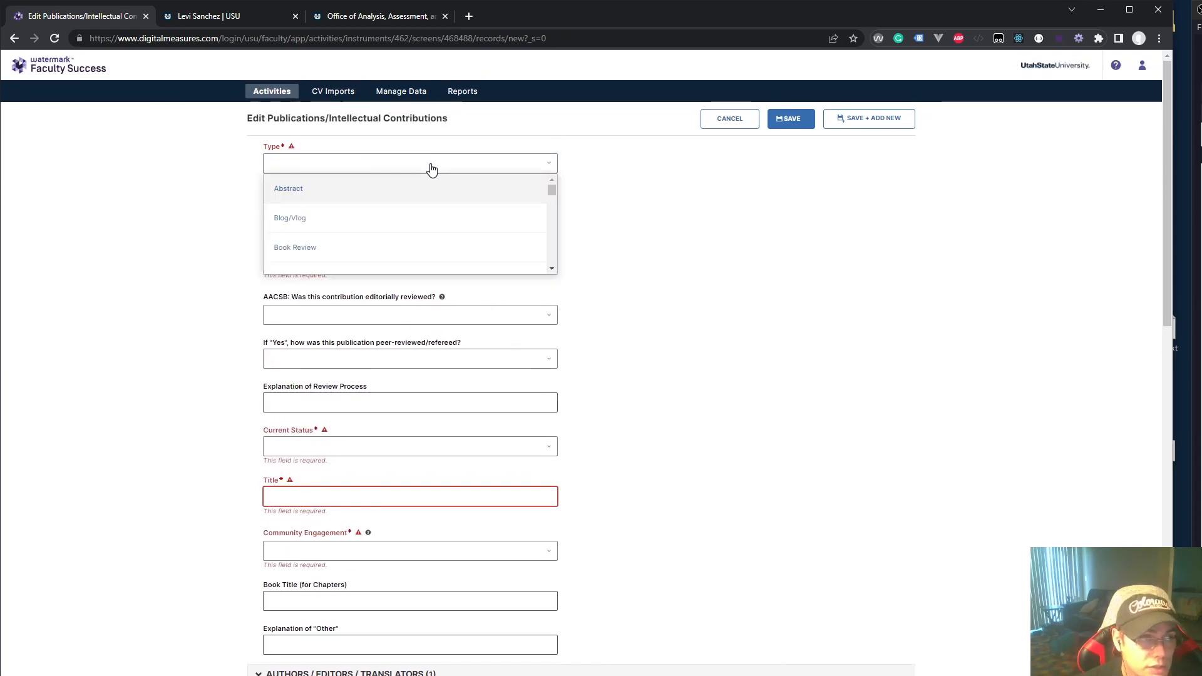
left_click(335, 197)
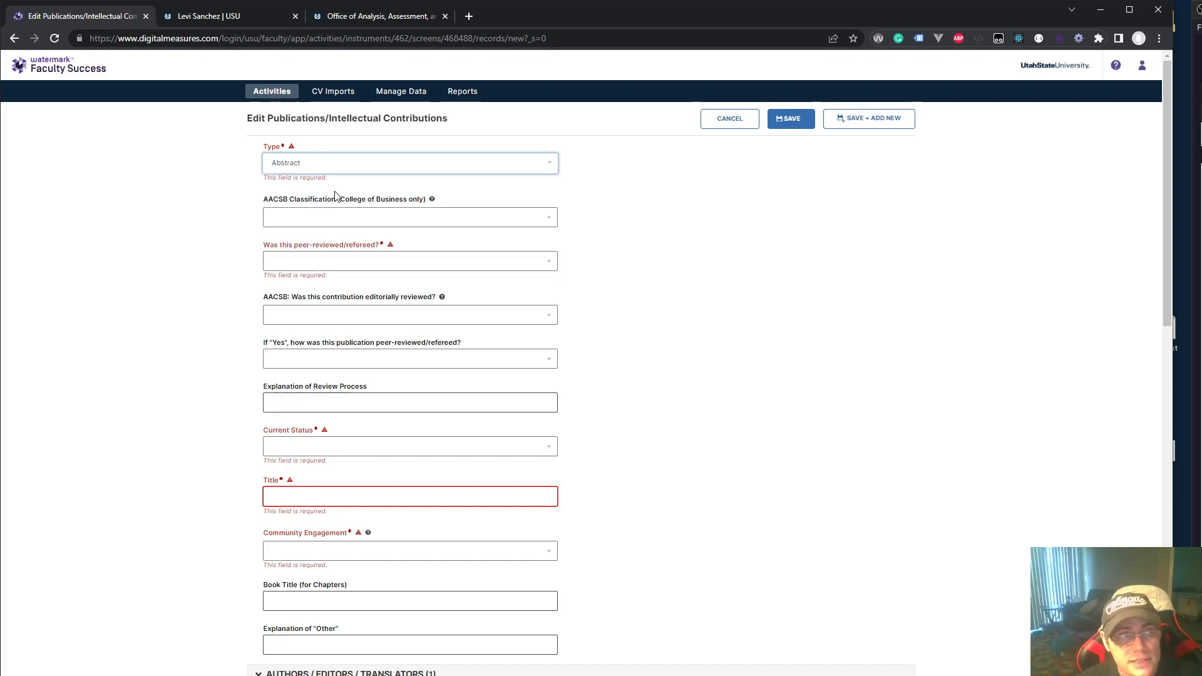
left_click(619, 180)
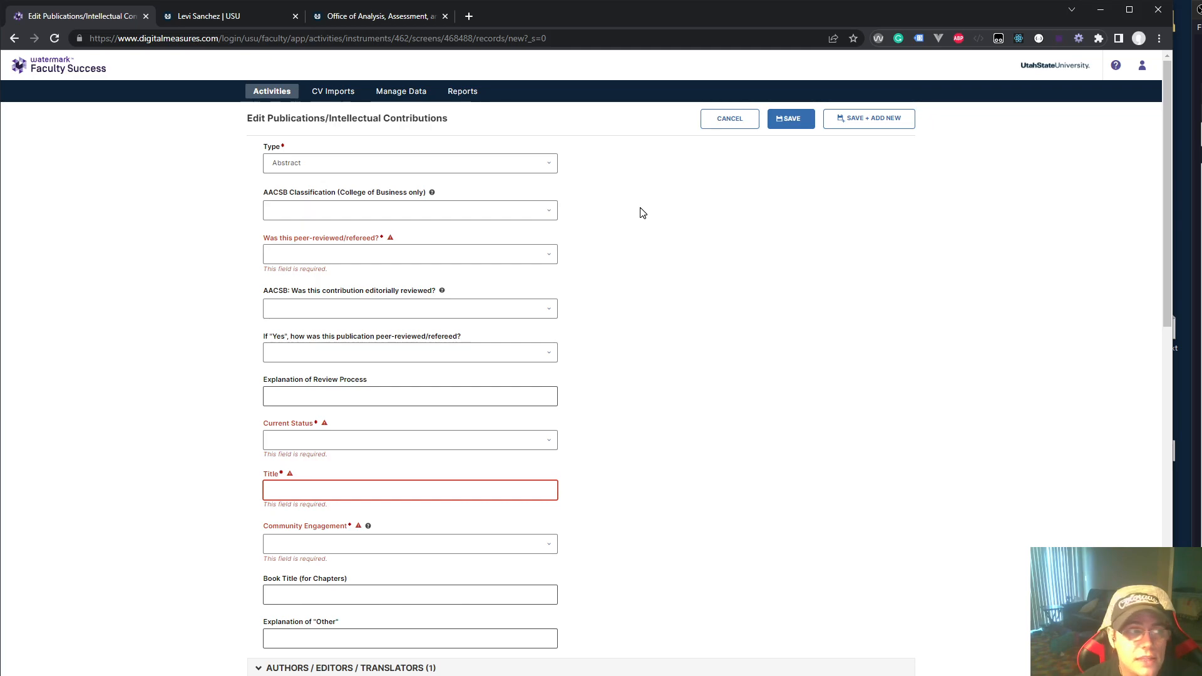
left_click(358, 17)
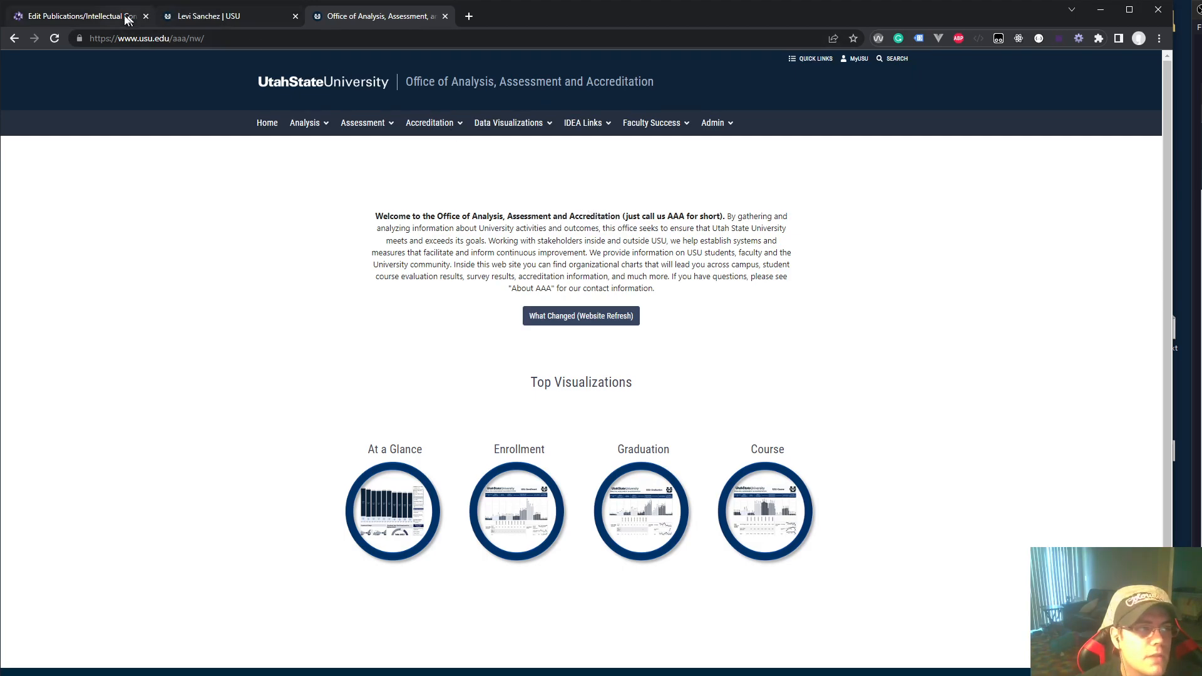
Return to the new Abstract publication form in the Edit Publications/Intellectual Contributions tab
left_click(89, 17)
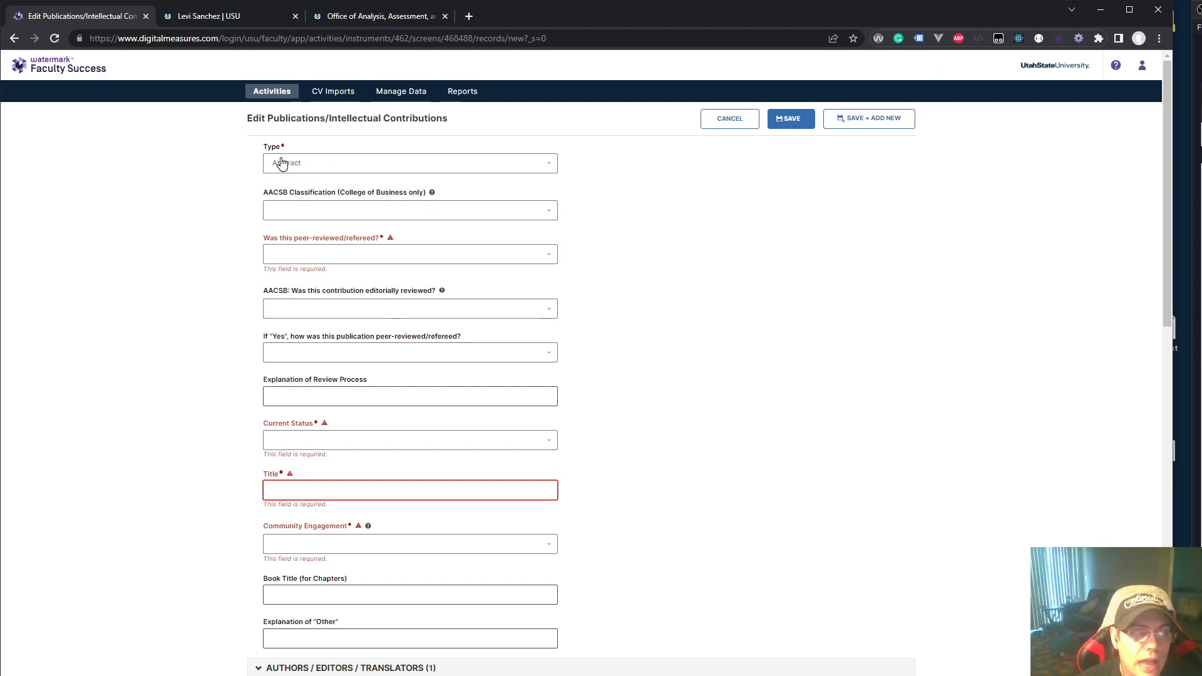
Keep Abstract as the publication type and mark the publication as not peer-reviewed
left_click(333, 168)
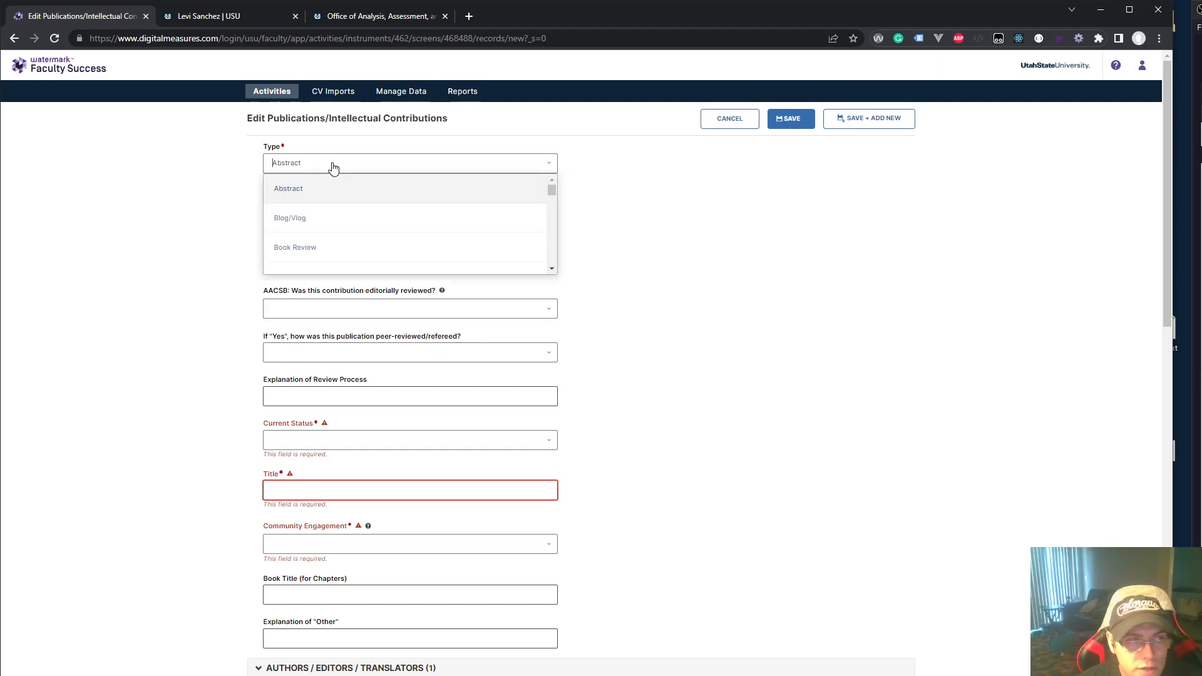
left_click(300, 192)
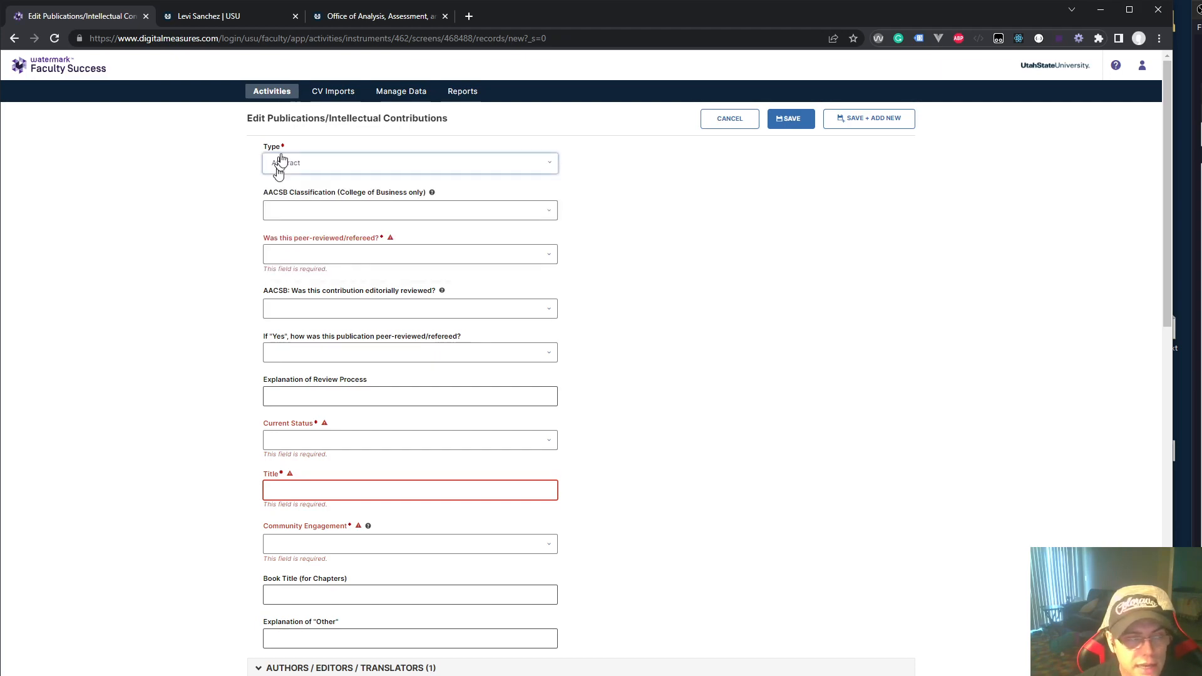
left_click(217, 16)
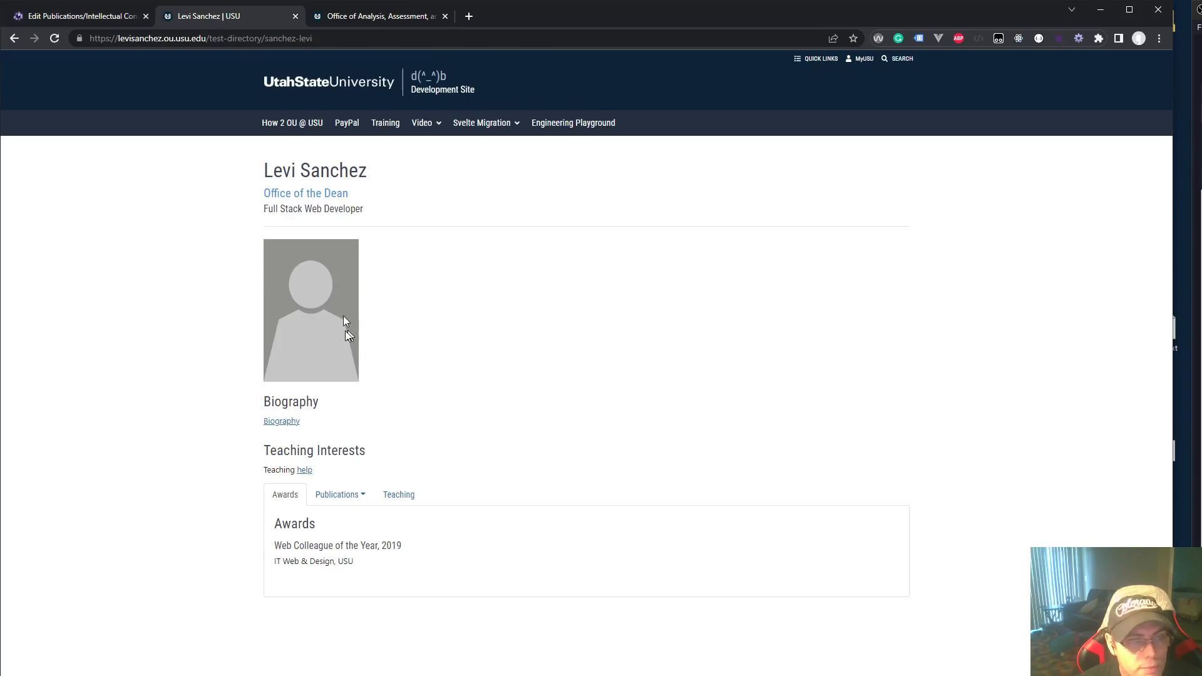
left_click(91, 19)
left_click(343, 257)
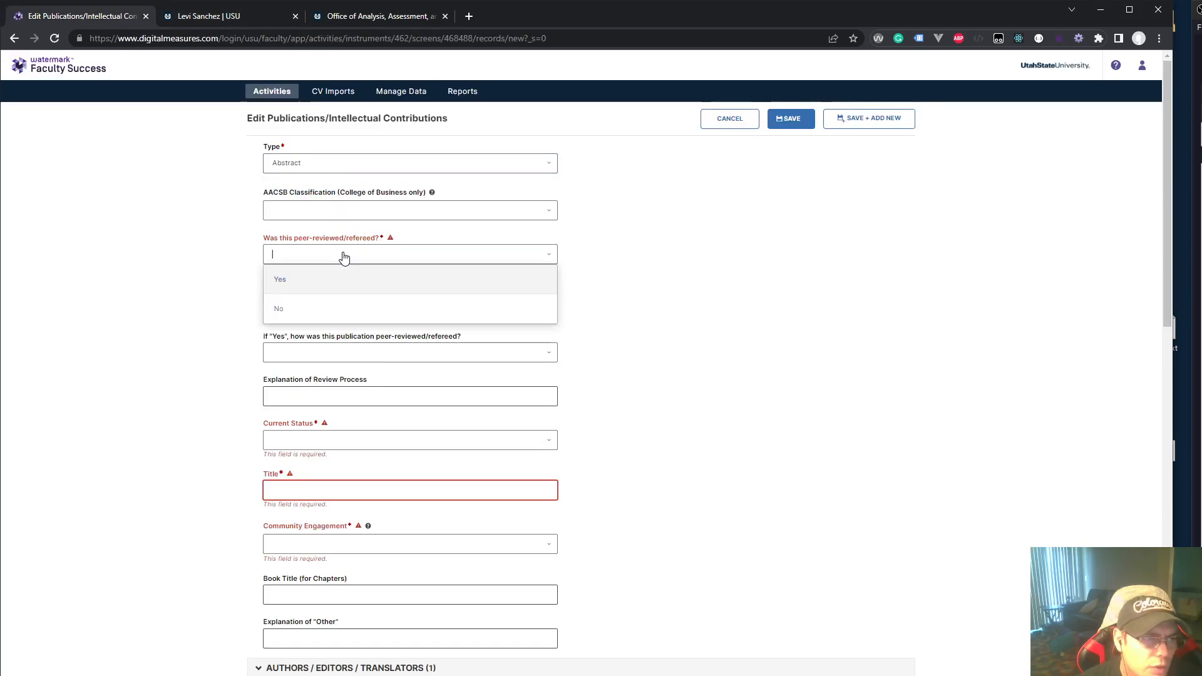
left_click(290, 311)
Set status to Published, title 'A Title', Community Engagement Yes, and view its help
scroll(369, 413, "down", 2)
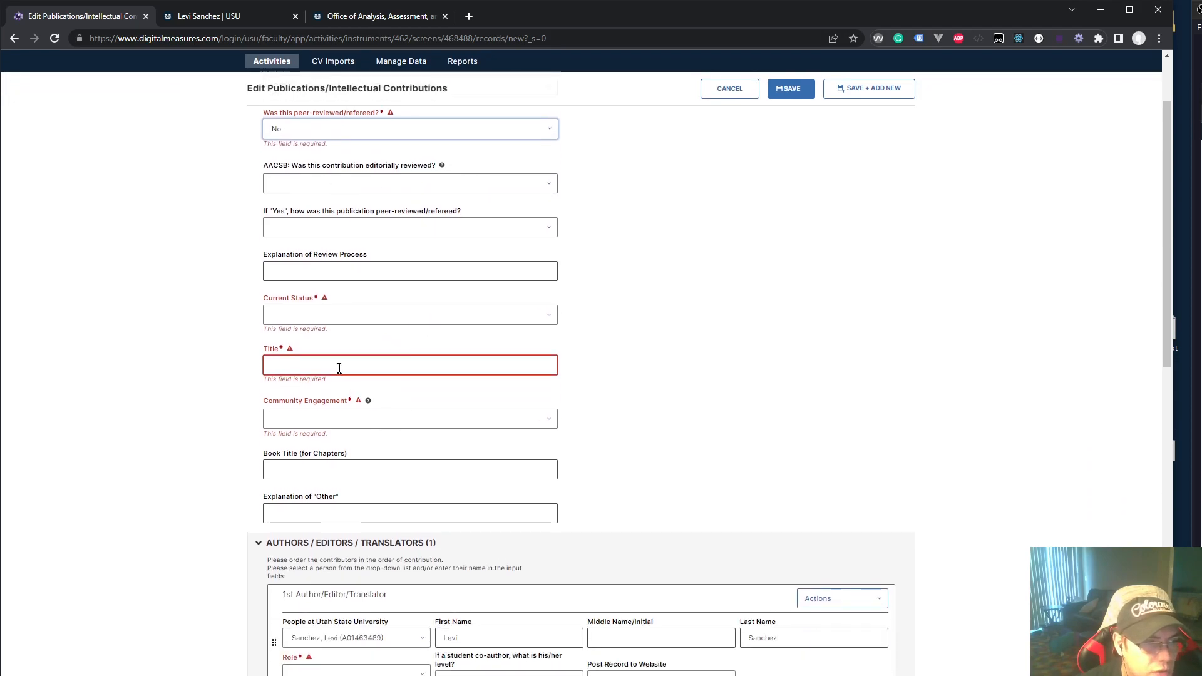
left_click(318, 320)
scroll(318, 374, "down", 3)
left_click(311, 405)
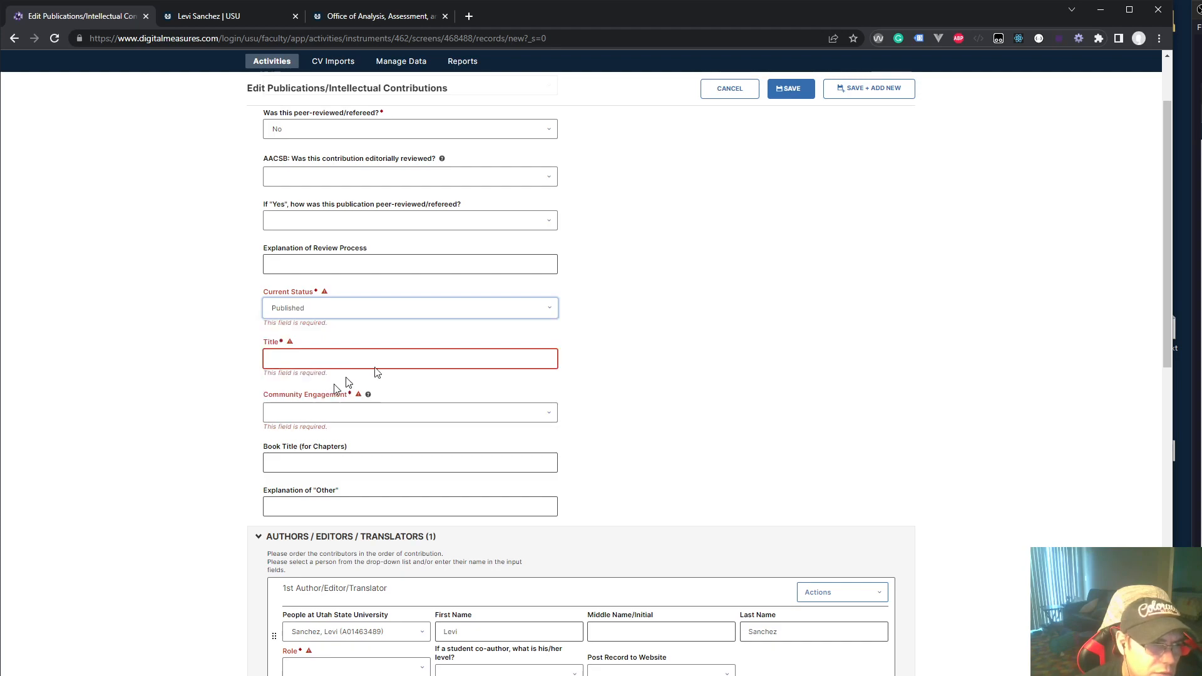
left_click(324, 354)
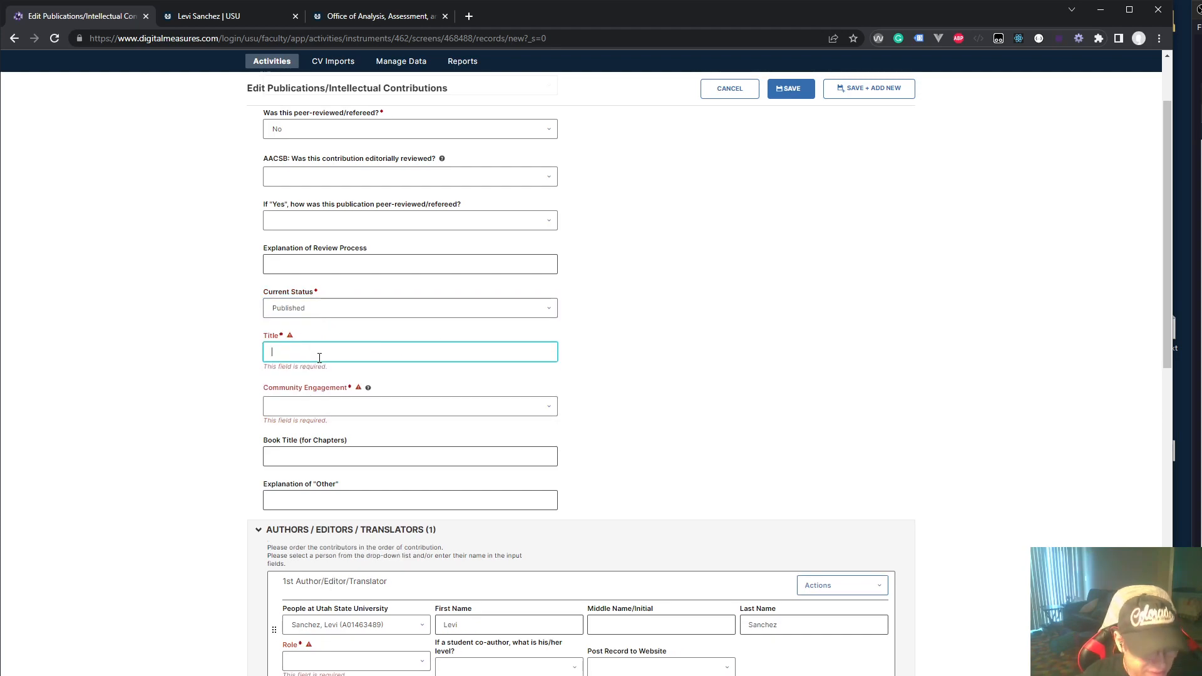
type("A Good Title")
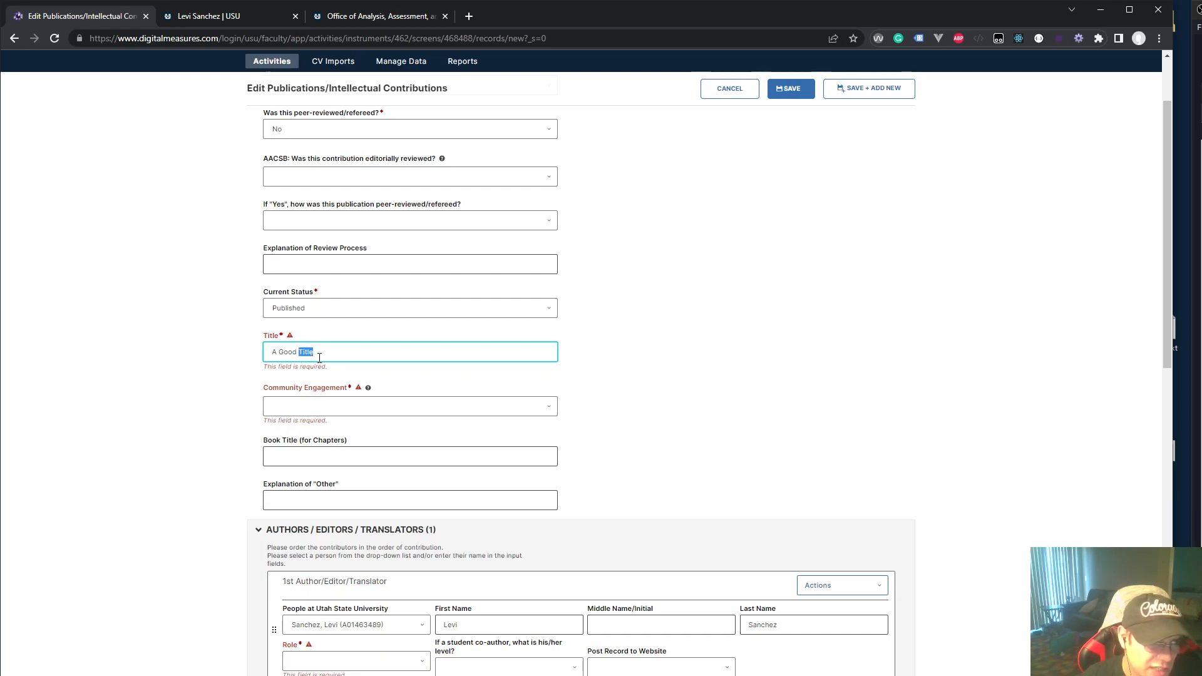
left_click(303, 408)
left_click(297, 425)
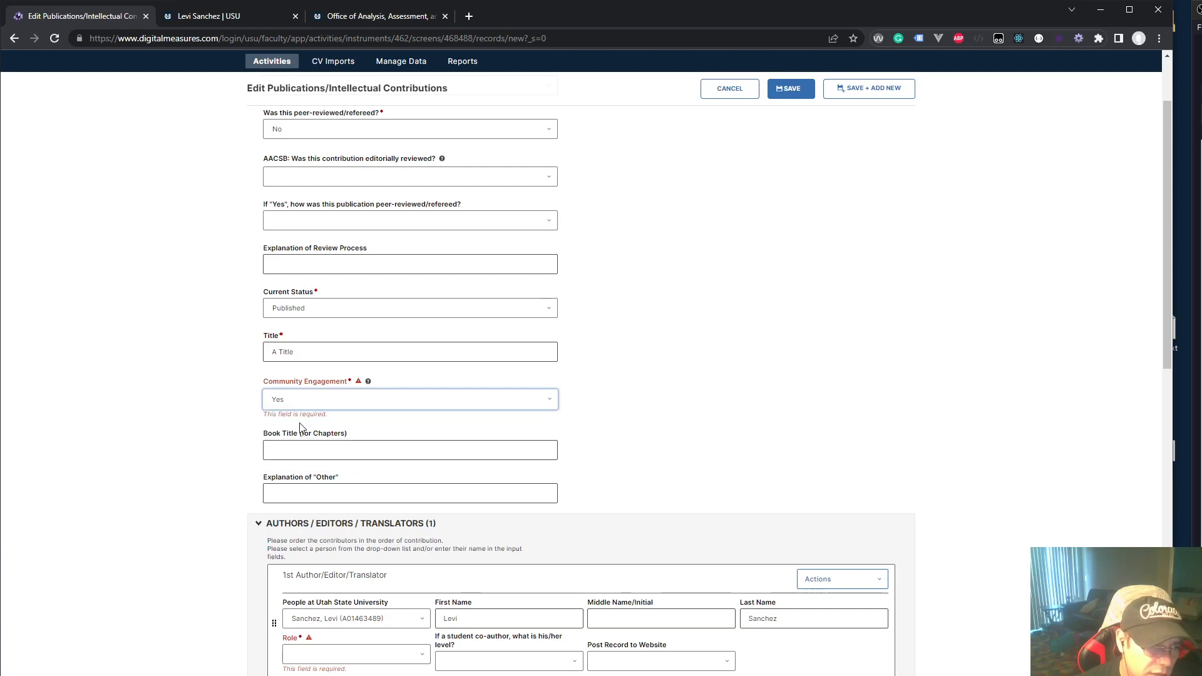
left_click(368, 383)
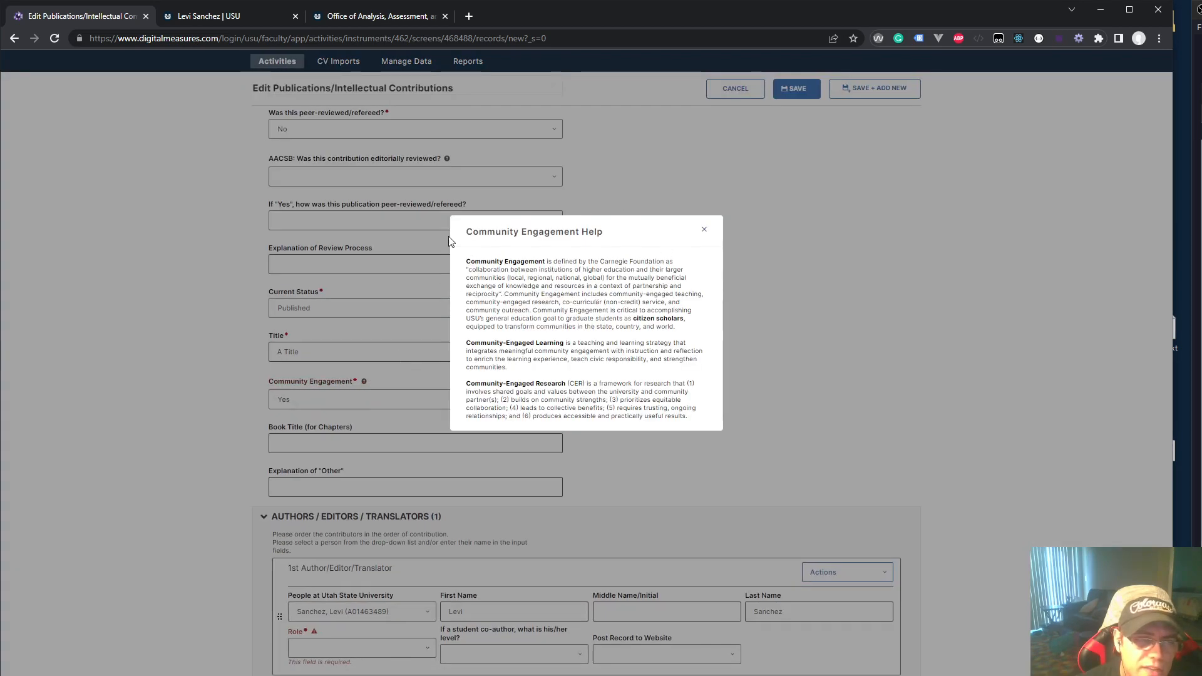
Close the Community Engagement help and collapse the Authors/Editors/Translators section
left_click(703, 232)
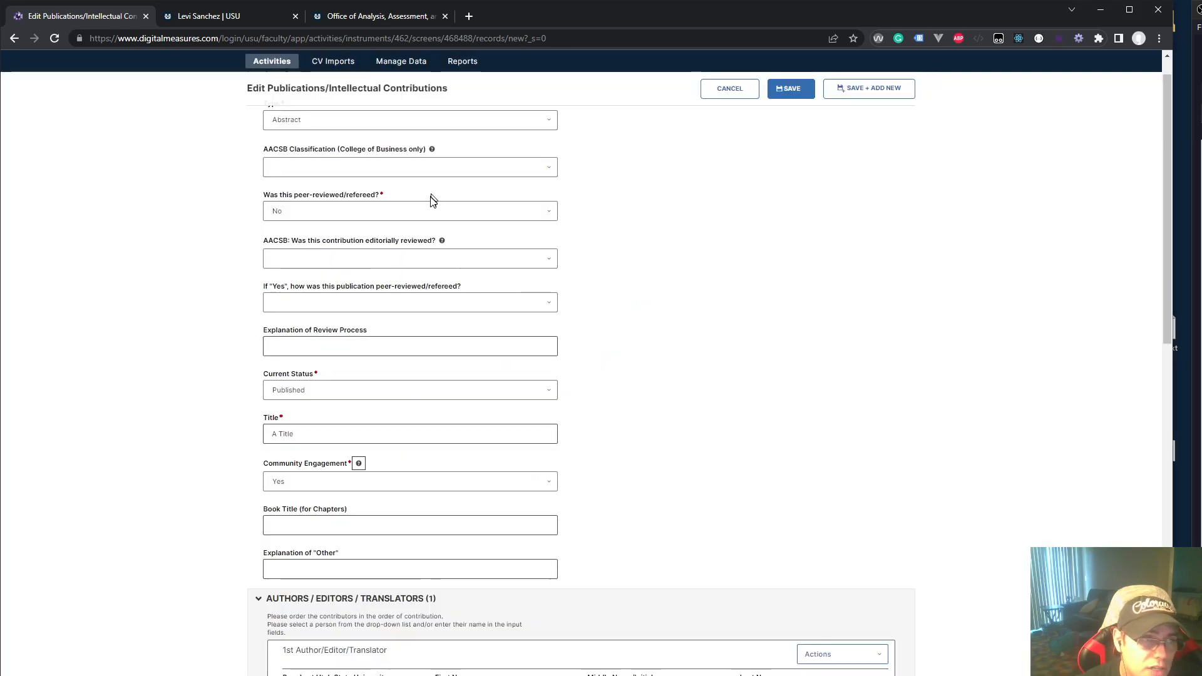
scroll(494, 438, "down", 5)
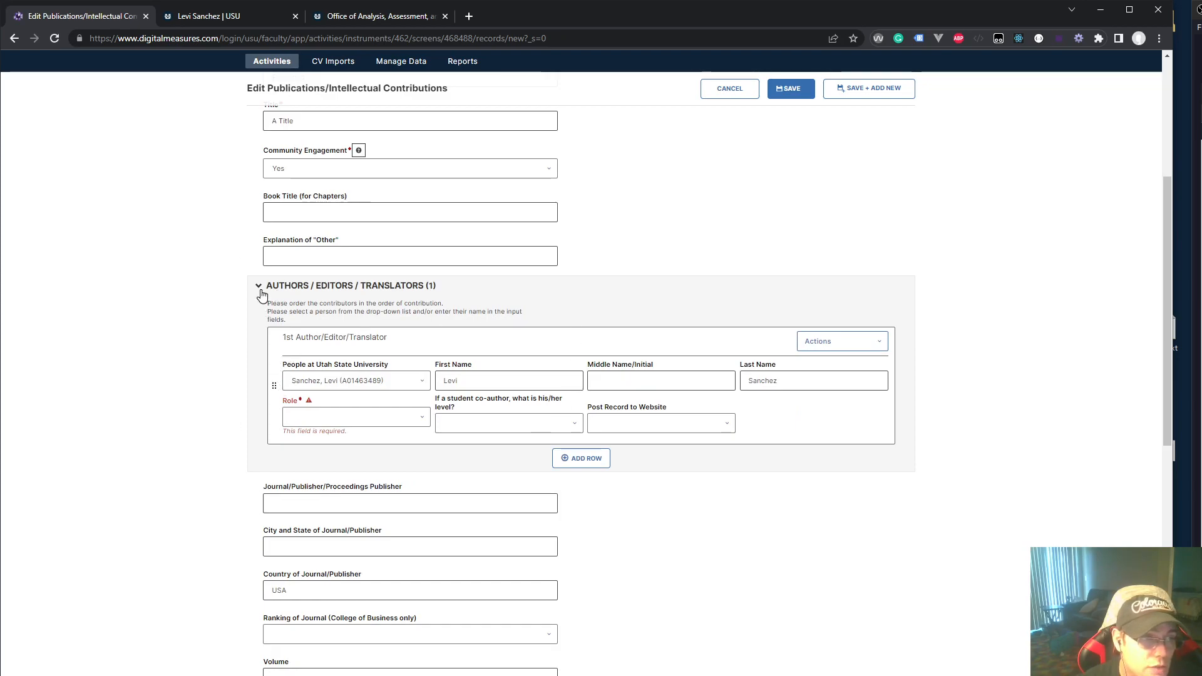
left_click(259, 288)
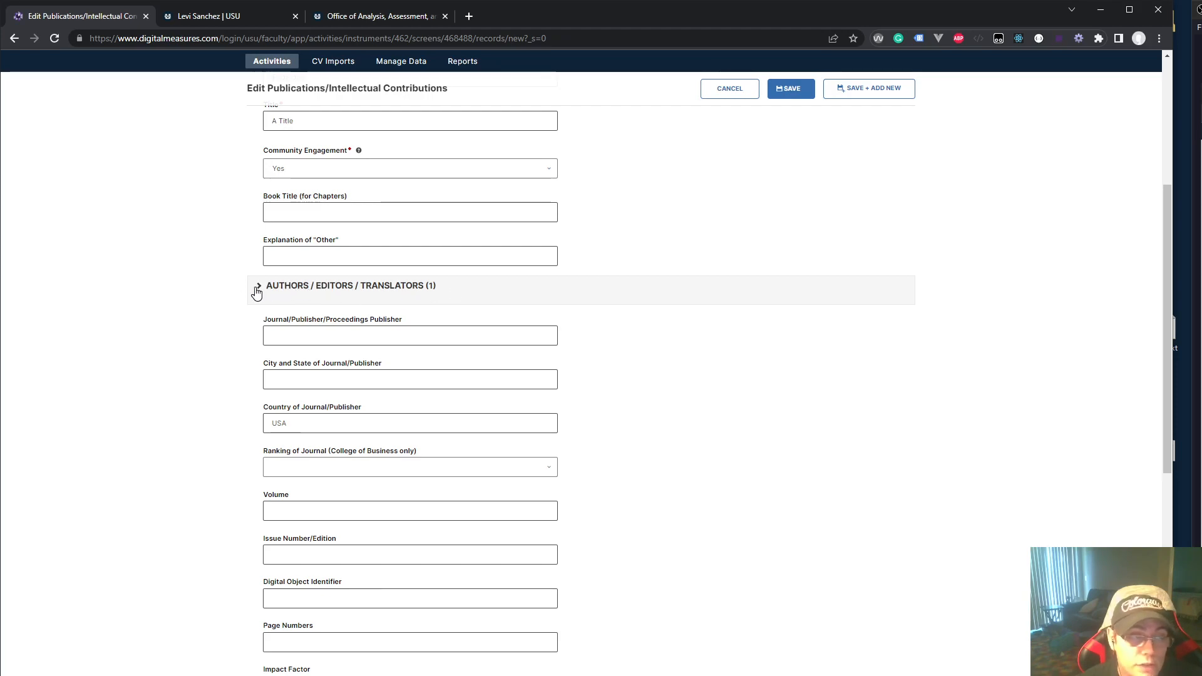
left_click(369, 381)
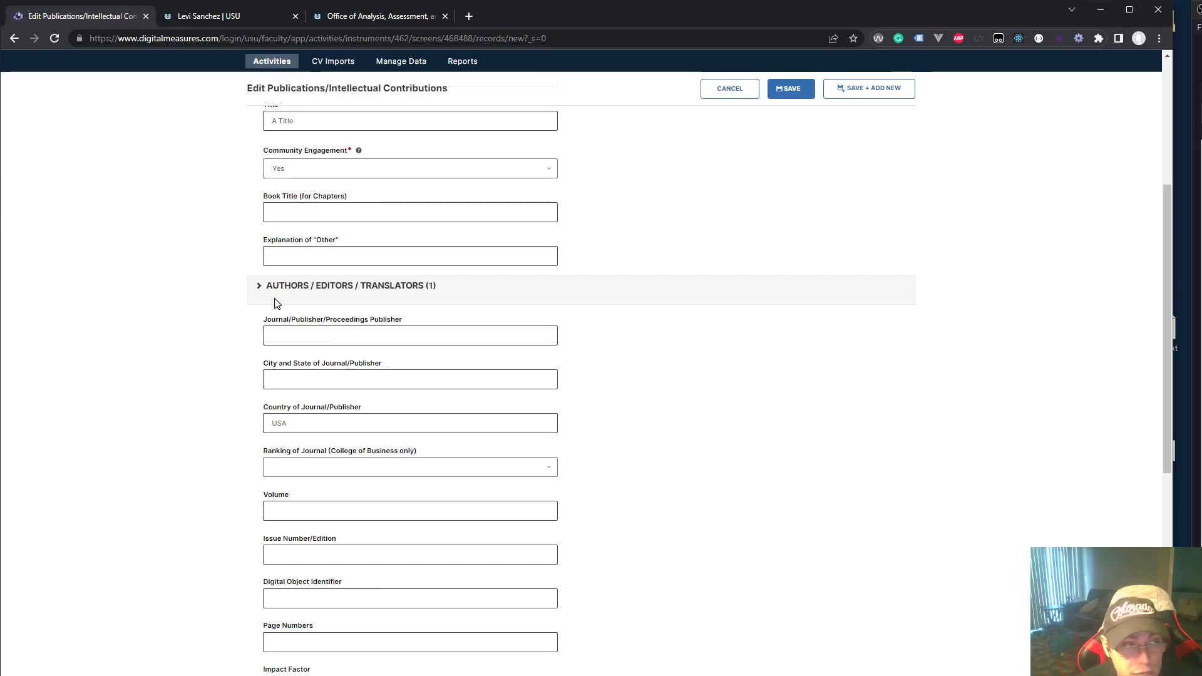
Re-expand Authors/Editors/Translators, give the first contributor the Author role, and show Post Record to Website options
left_click(258, 289)
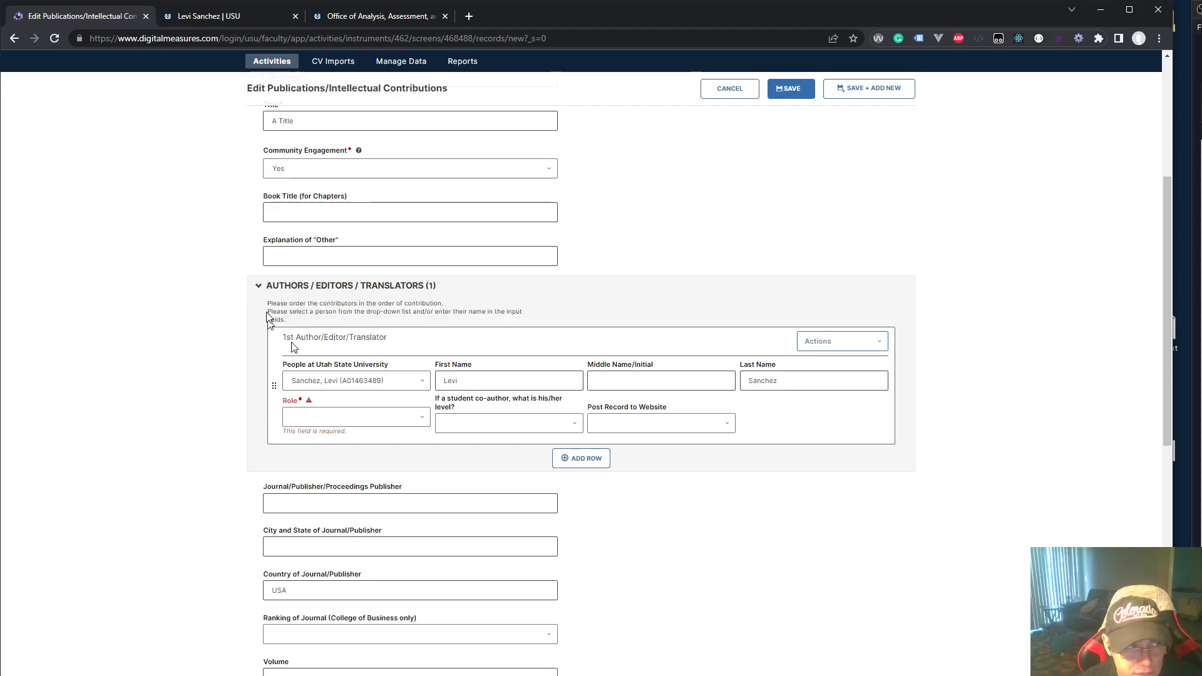
left_click(331, 416)
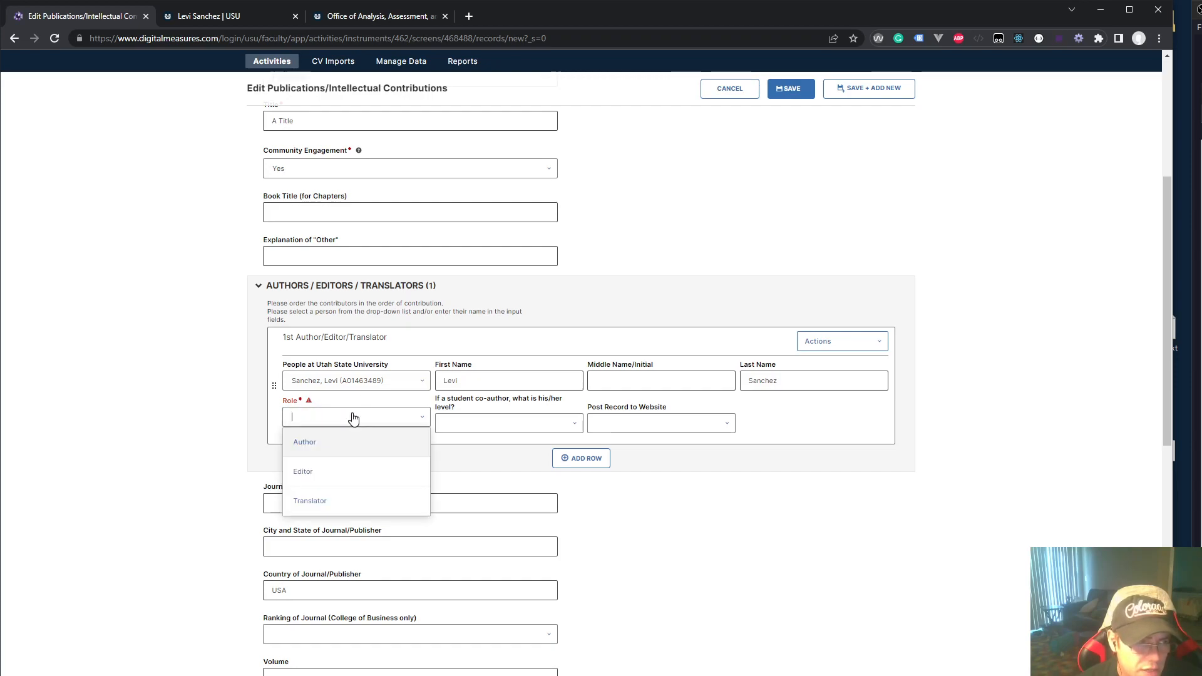
left_click(323, 443)
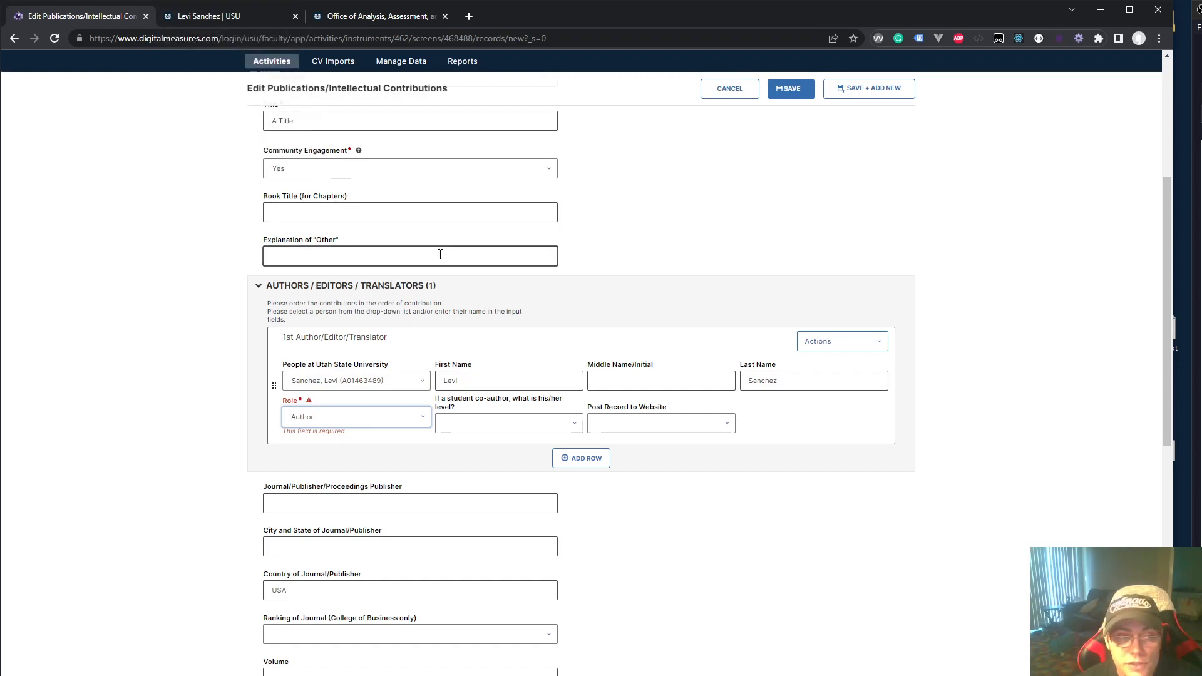
triple_click(631, 406)
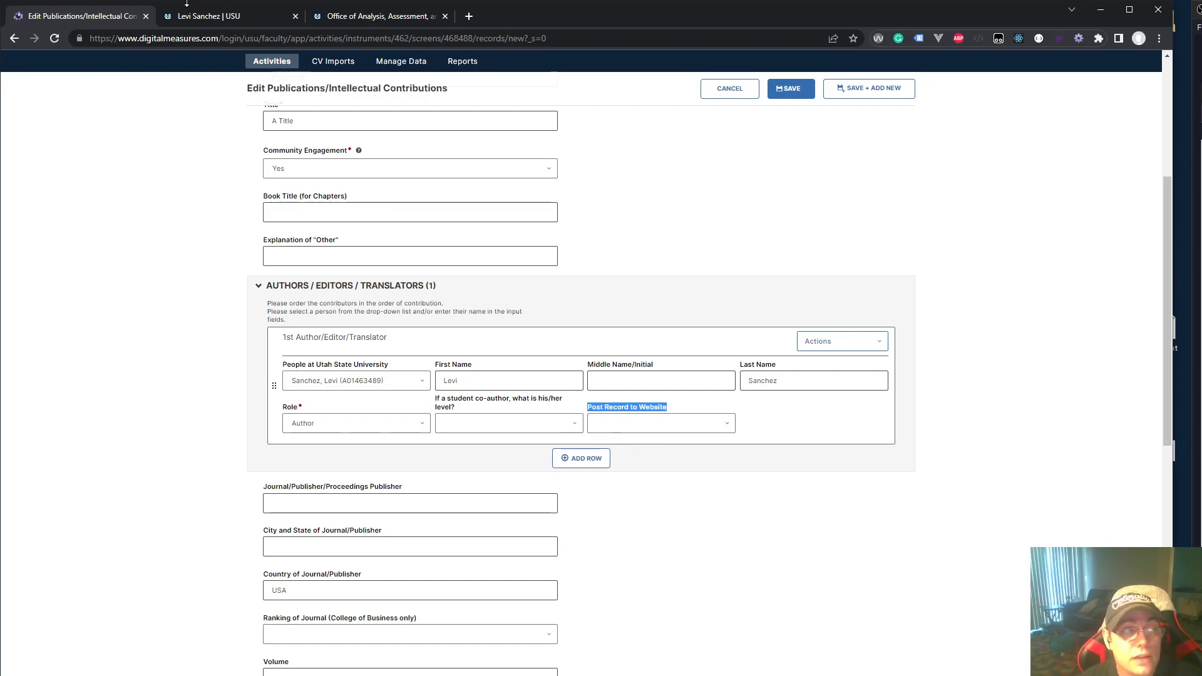
left_click(650, 422)
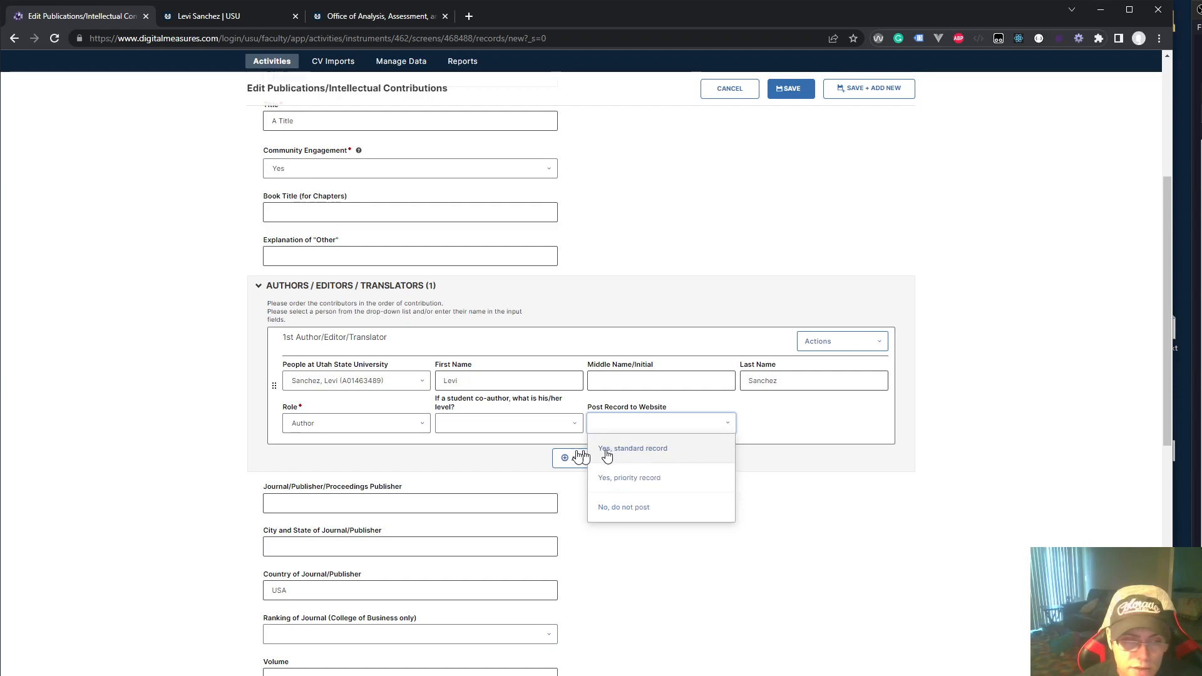
Choose 'Yes, standard record' for Post Record to Website, then toggle the authors section closed and open
left_click(654, 455)
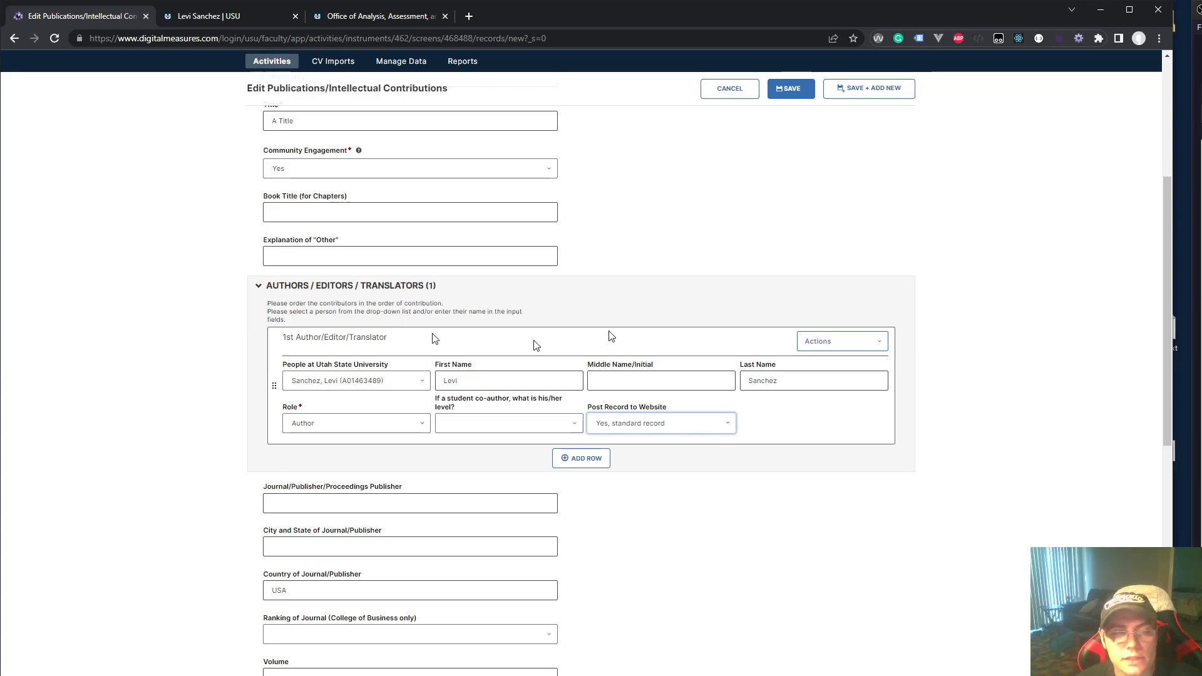
left_click(275, 289)
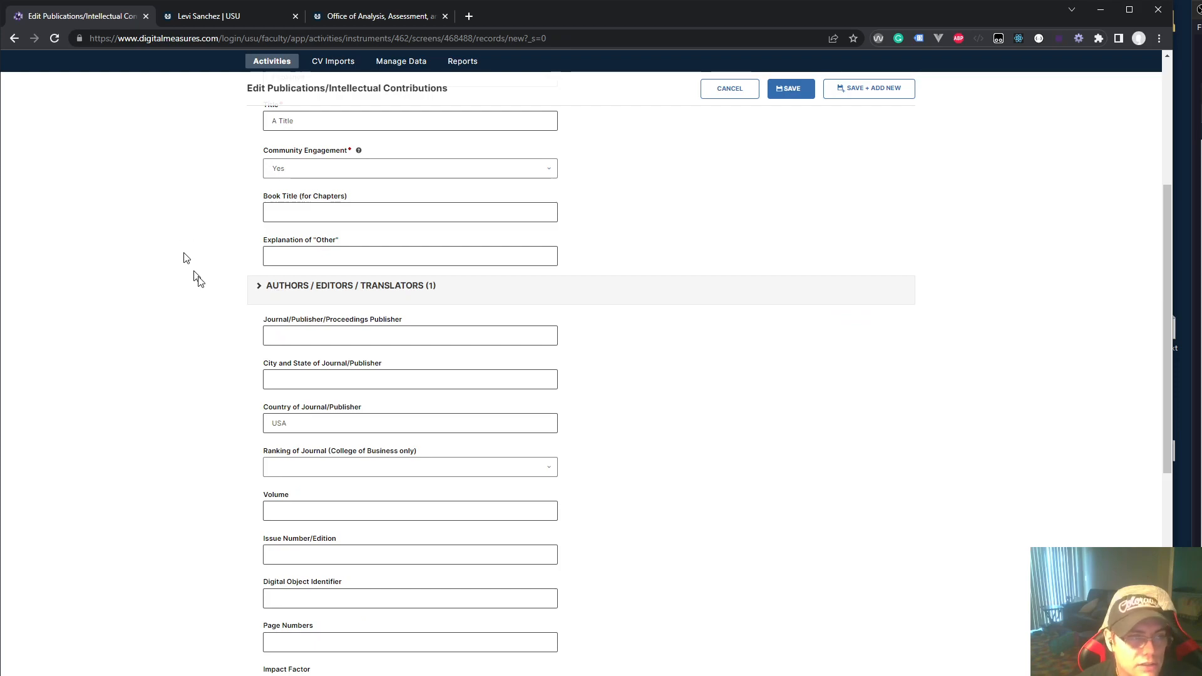
left_click(268, 288)
left_click(257, 288)
left_click(283, 288)
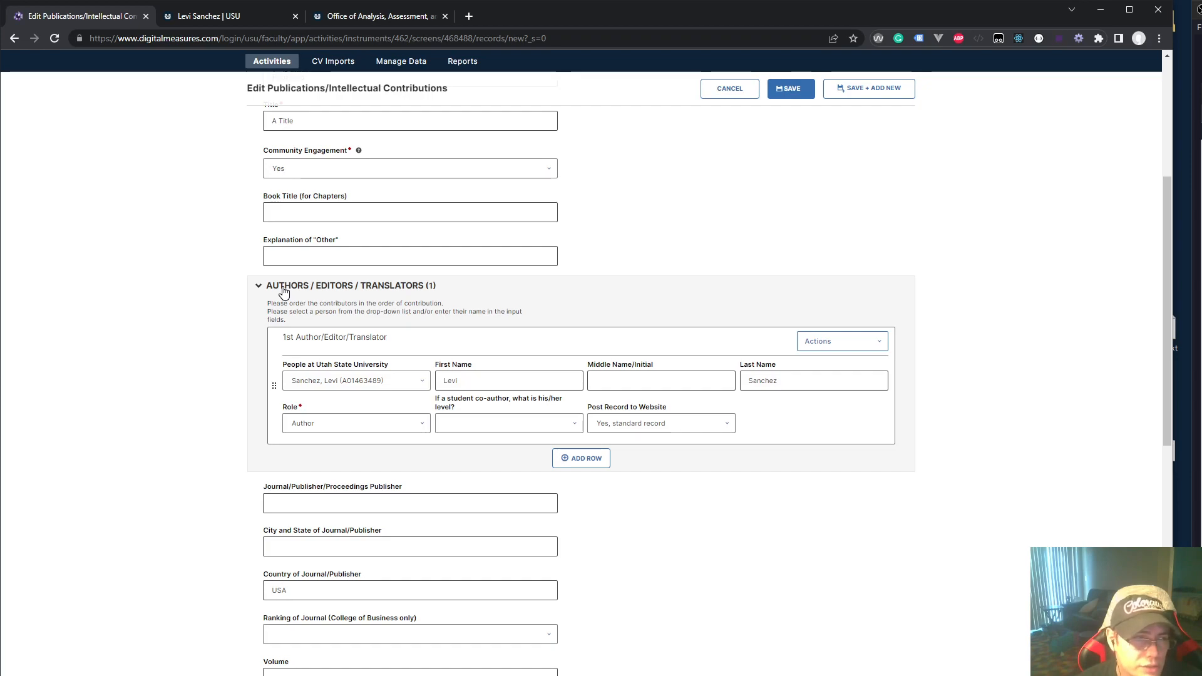
left_click(566, 466)
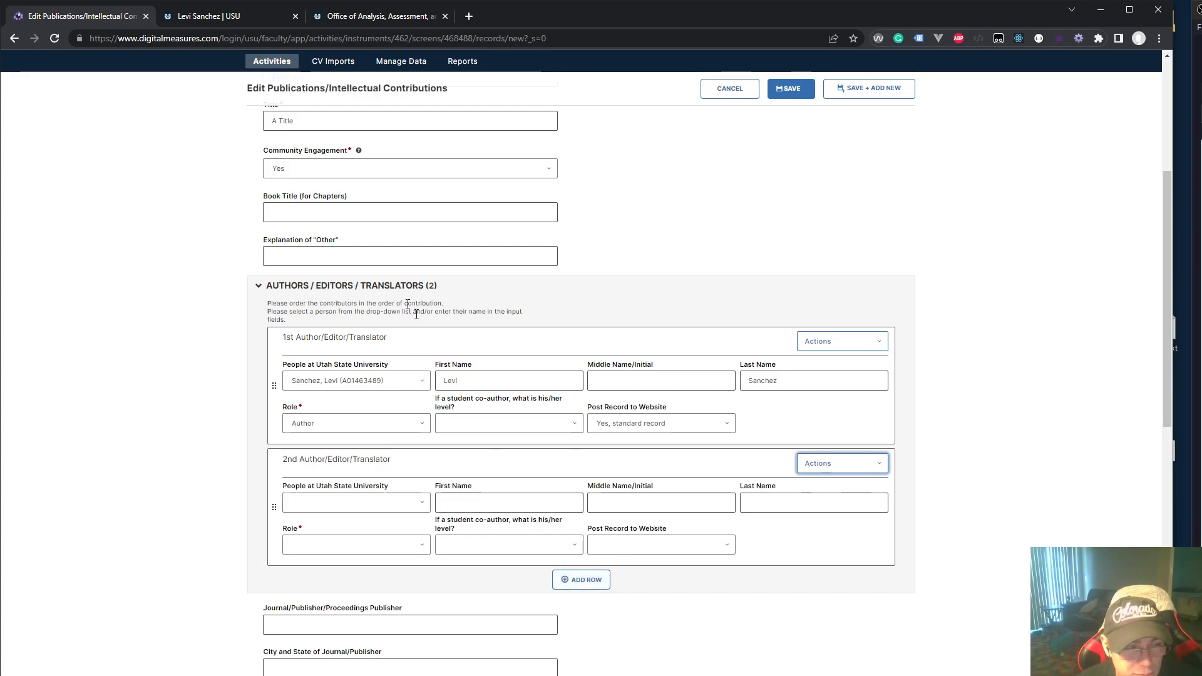
left_click(867, 471)
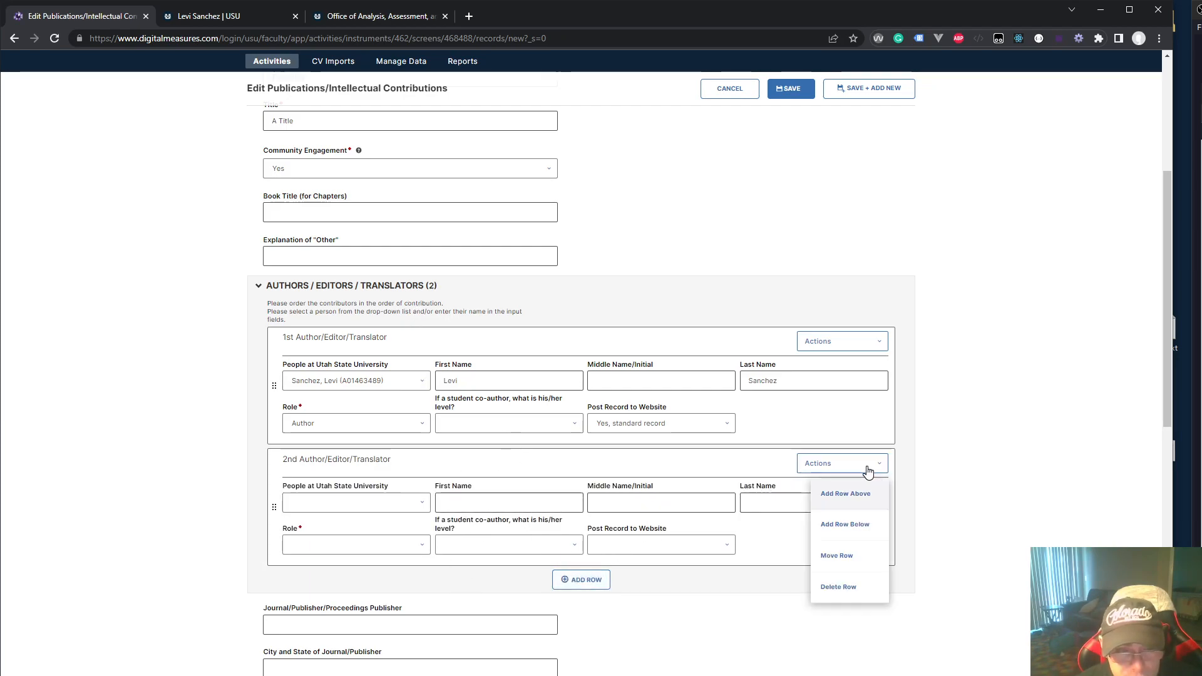
left_click(848, 591)
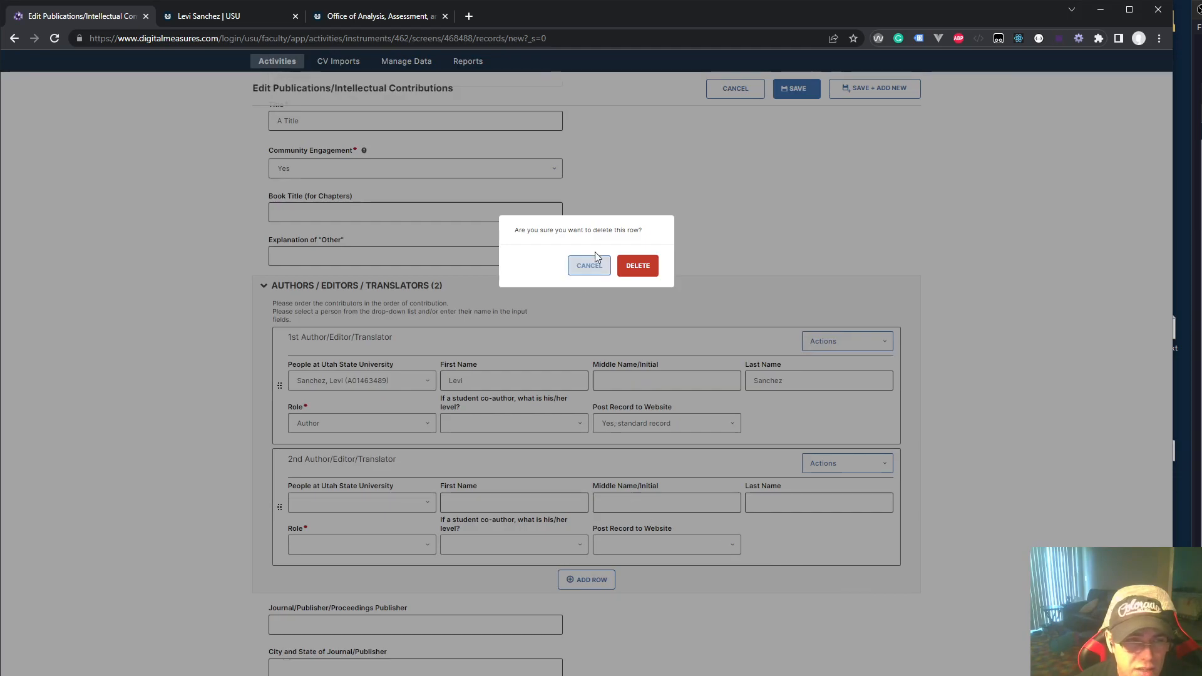
left_click(637, 265)
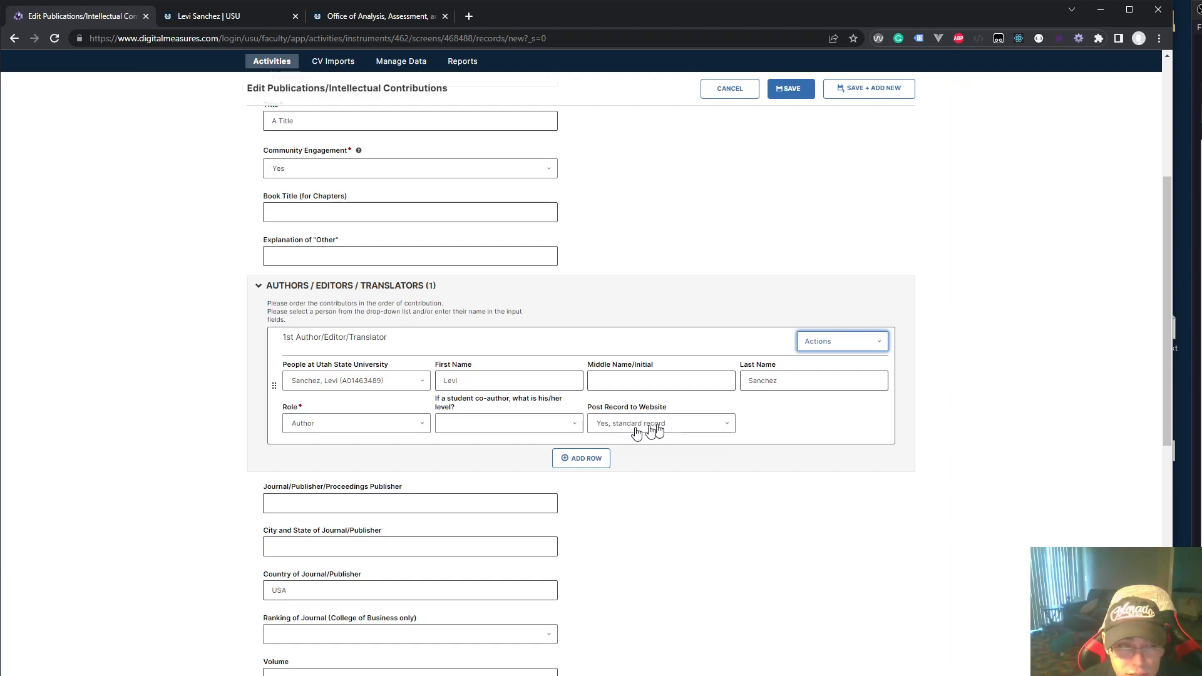
double_click(624, 408)
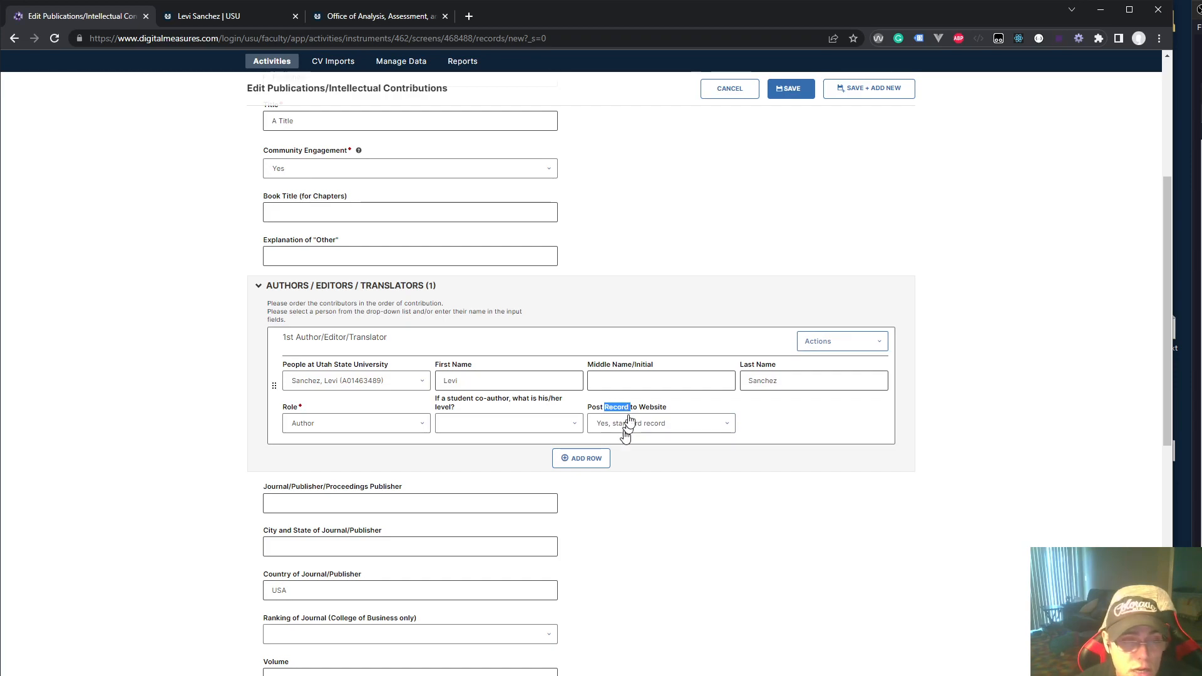
triple_click(632, 408)
left_click(631, 408)
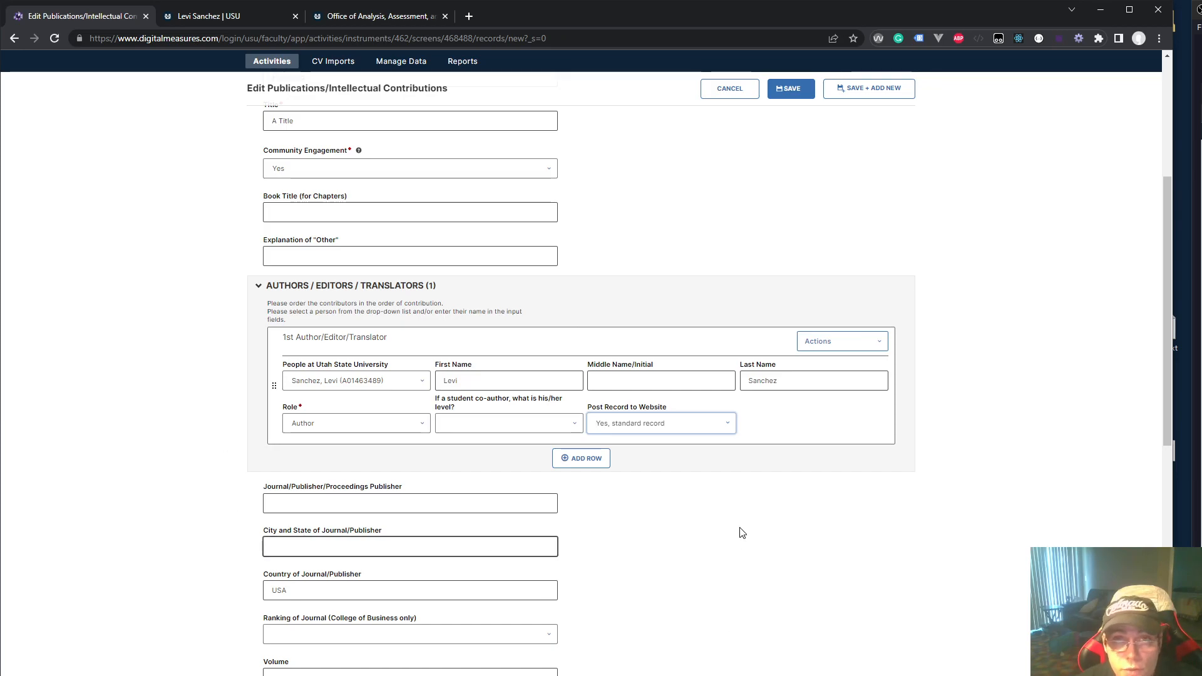
left_click(266, 287)
left_click(266, 287)
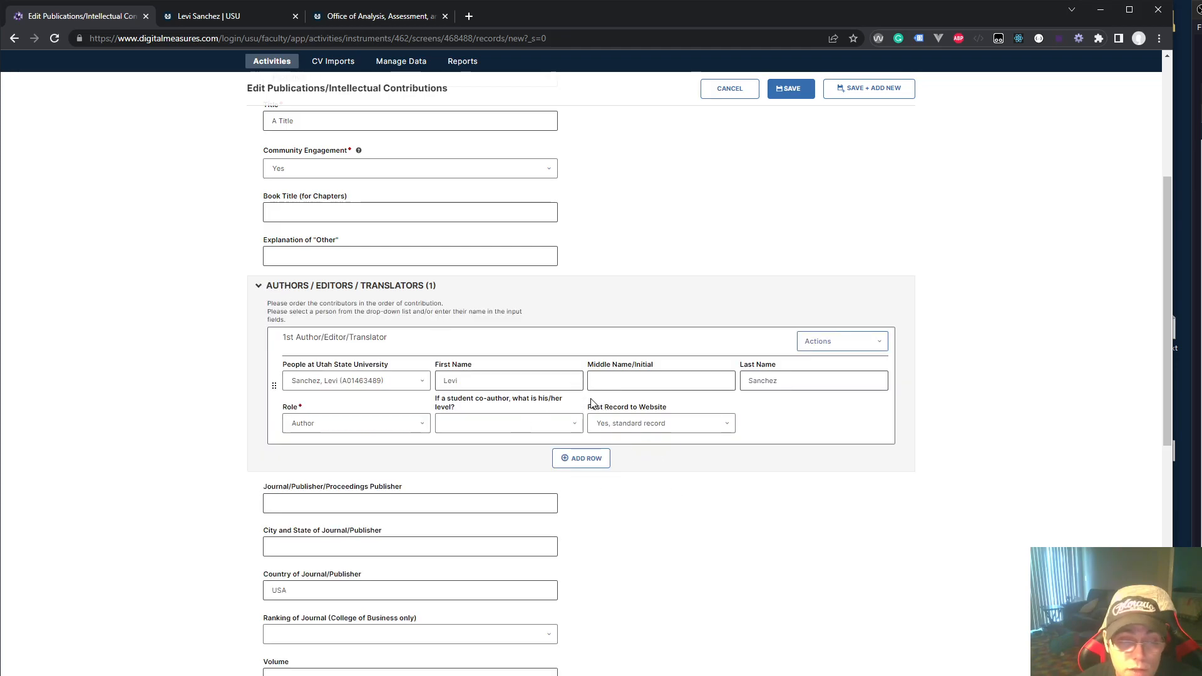
triple_click(600, 411)
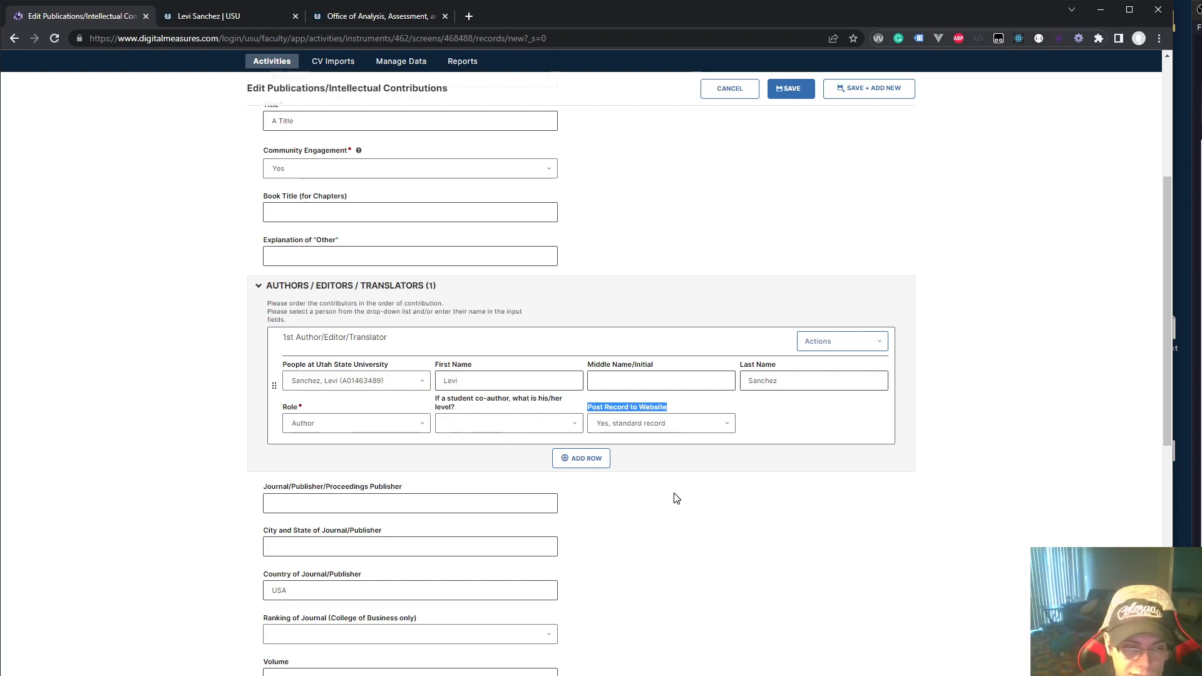
left_click(676, 525)
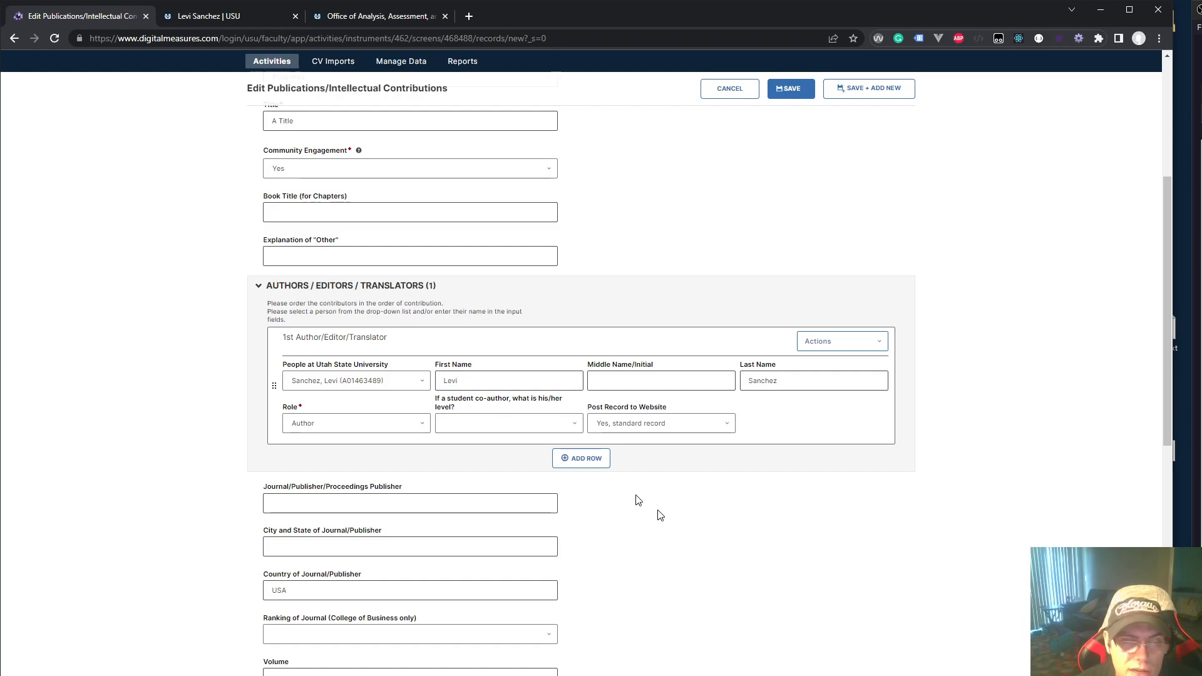
double_click(614, 412)
triple_click(614, 412)
left_click(614, 412)
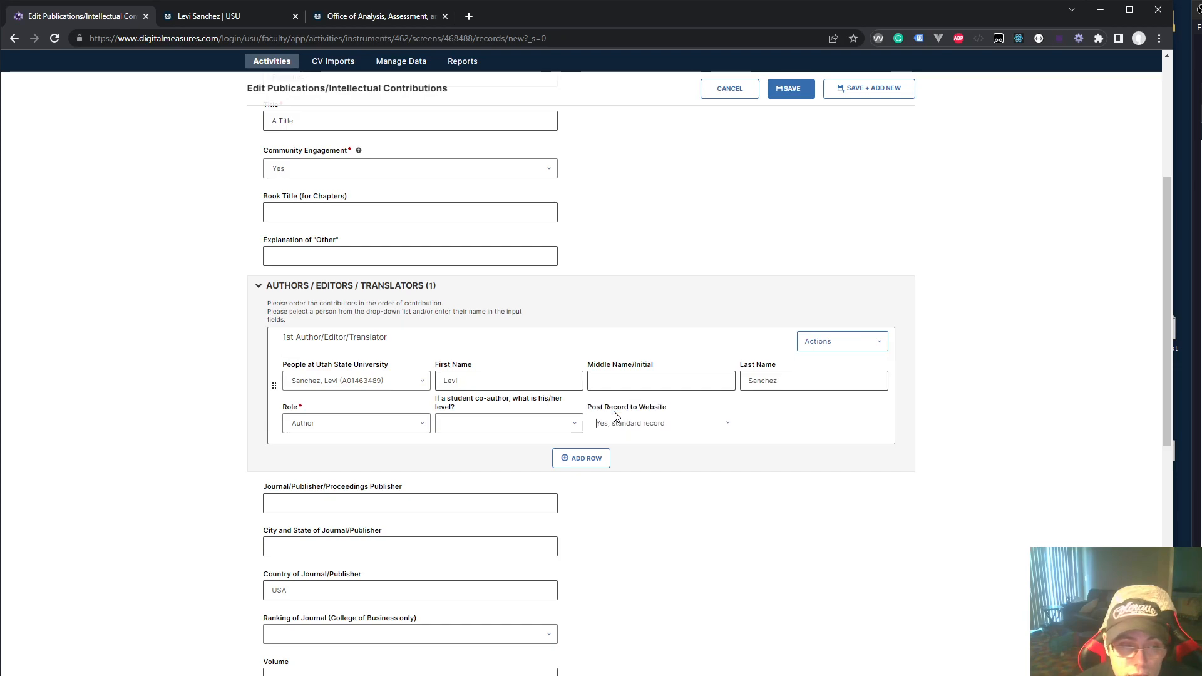
Scroll past the Abstract and Issue Number/Edition fields down to the Date Published section
scroll(595, 595, "down", 4)
left_click(539, 470)
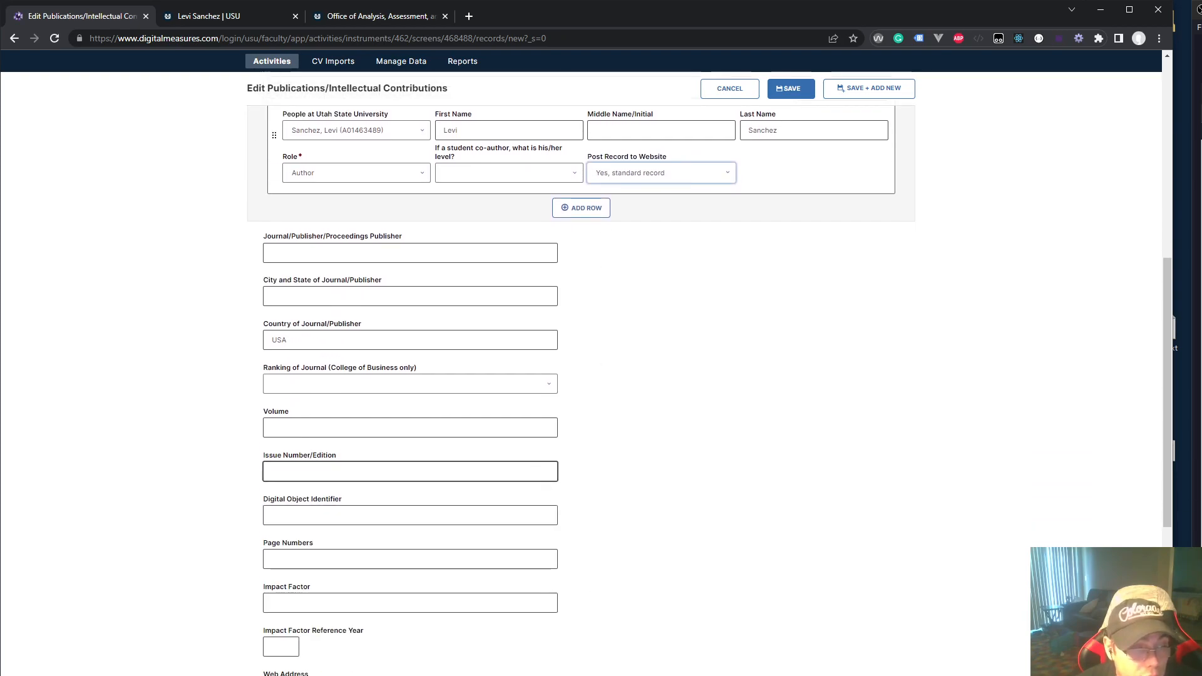
scroll(369, 521, "down", 6)
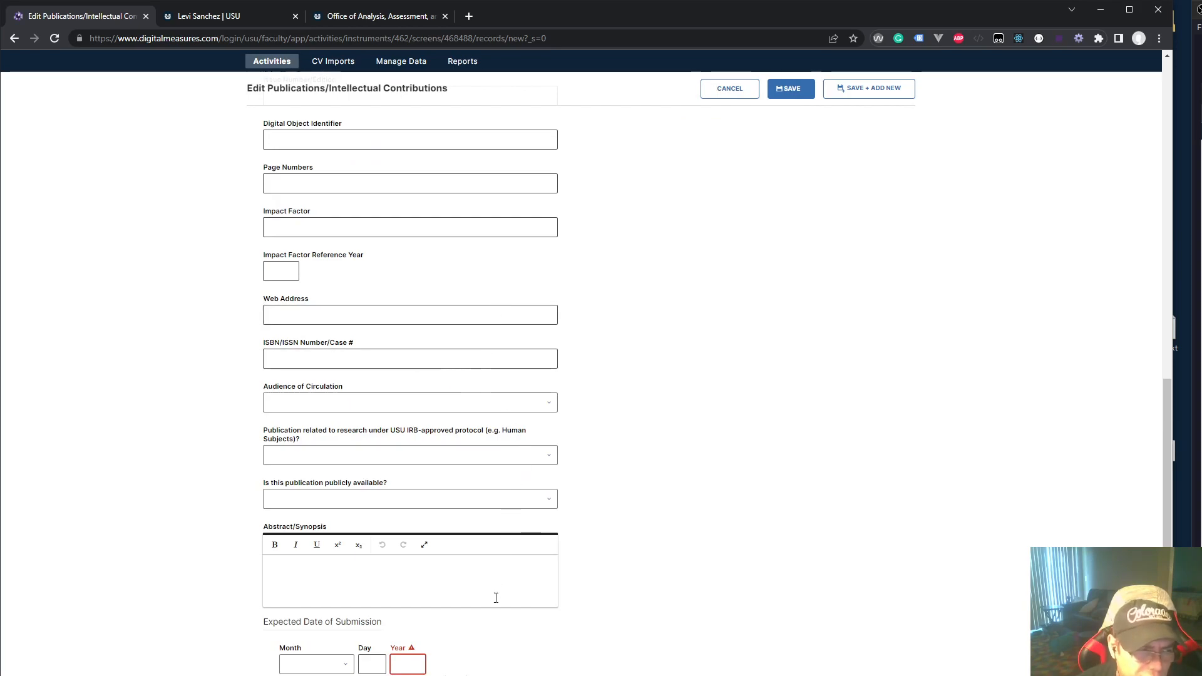
scroll(498, 589, "down", 5)
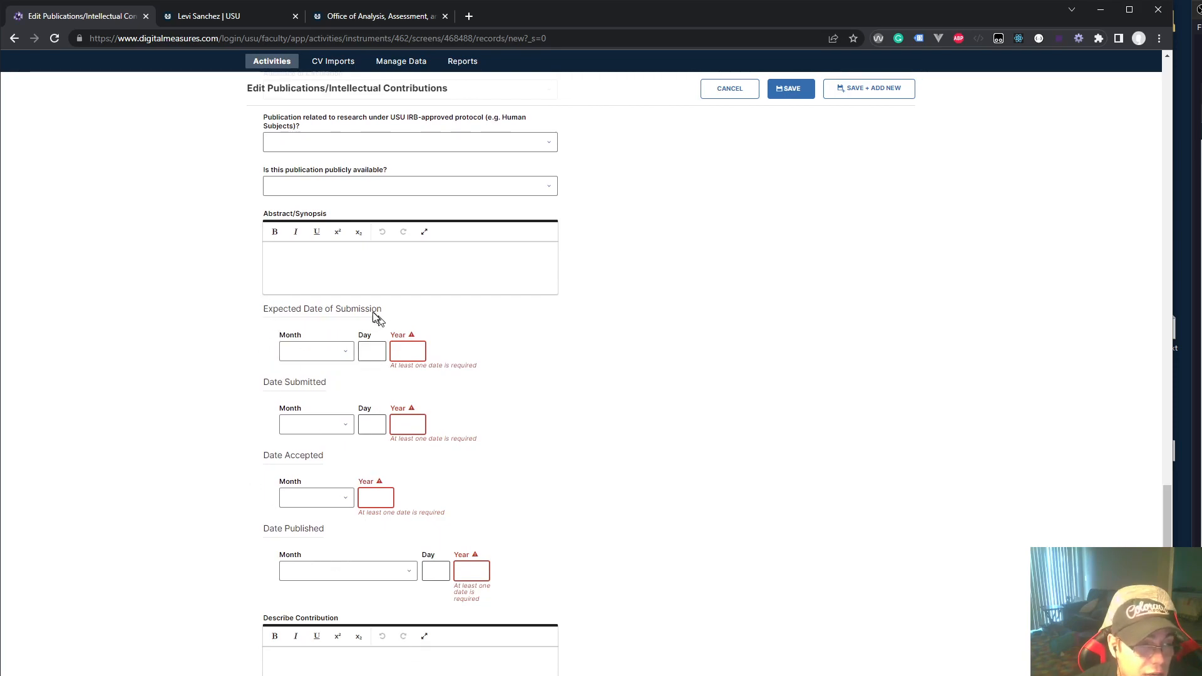
left_click_drag(260, 307, 588, 535)
left_click(589, 535)
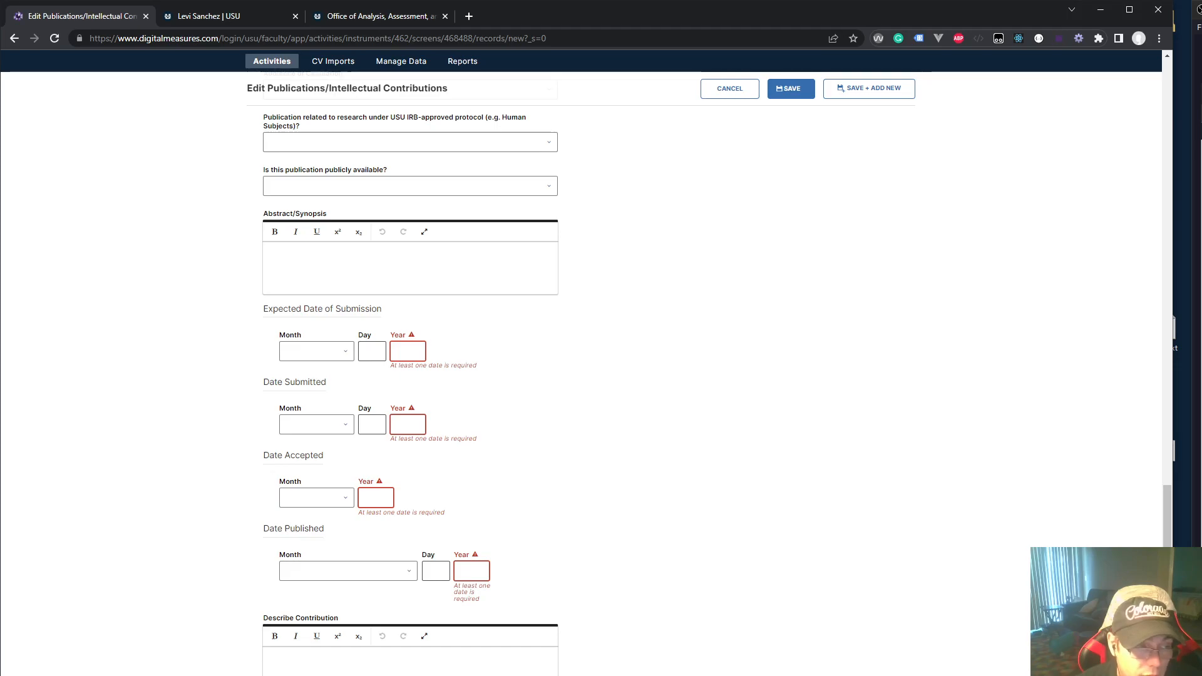
scroll(410, 387, "up", 5)
scroll(410, 385, "up", 6)
scroll(410, 388, "down", 14)
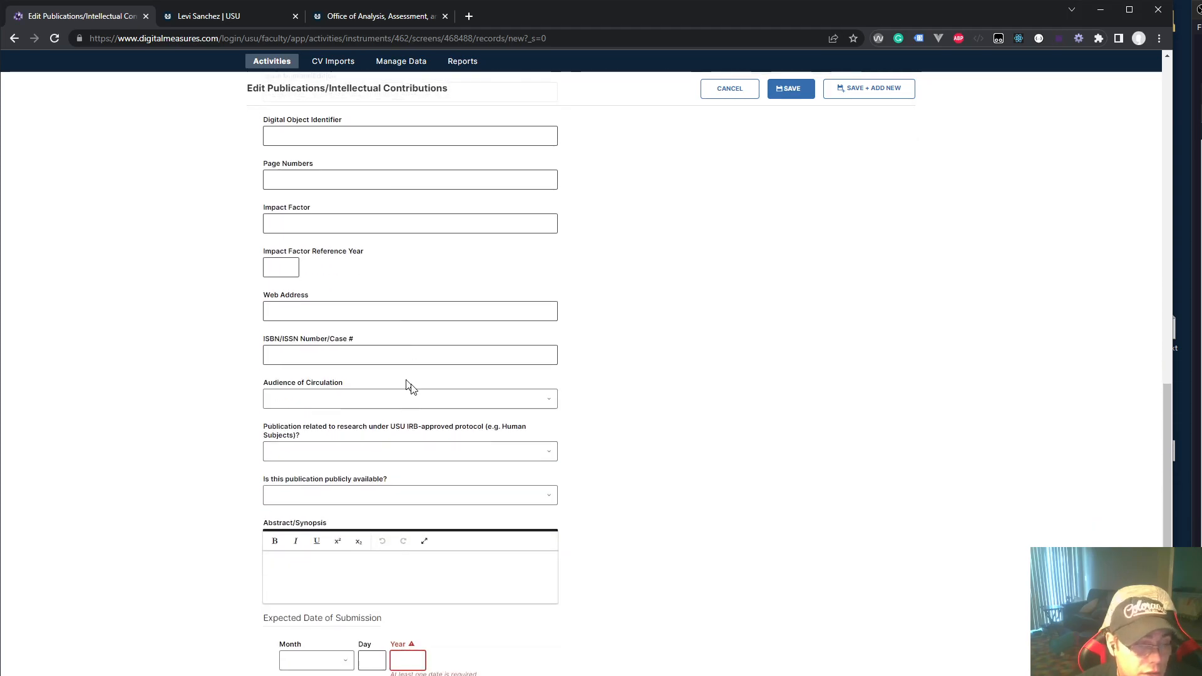
Set Date Published to January 2023 and save the Abstract record 'A Title'
left_click(404, 383)
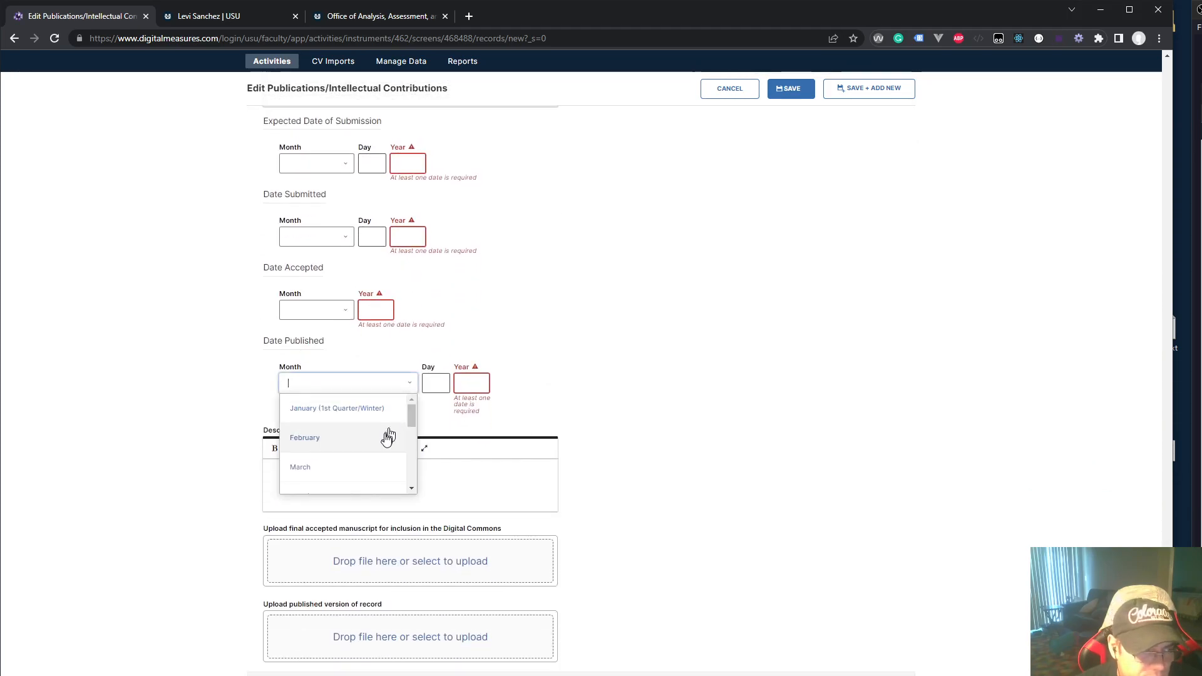
scroll(370, 462, "down", 3)
scroll(368, 438, "up", 3)
left_click(366, 418)
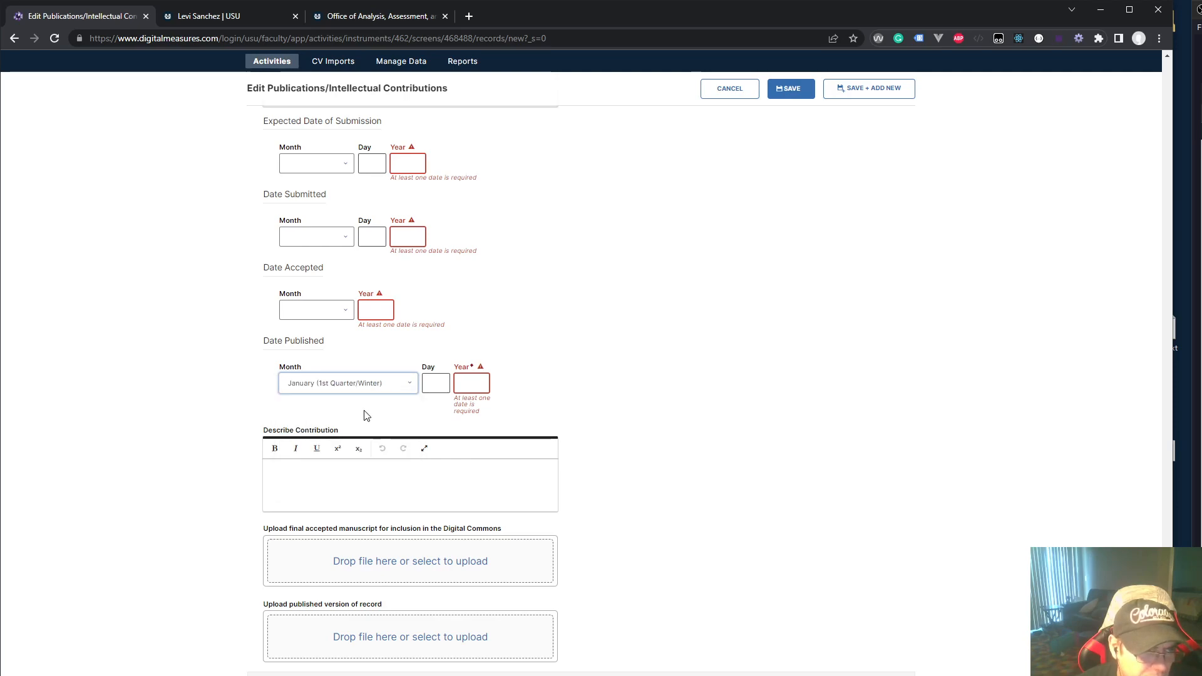
left_click(468, 386)
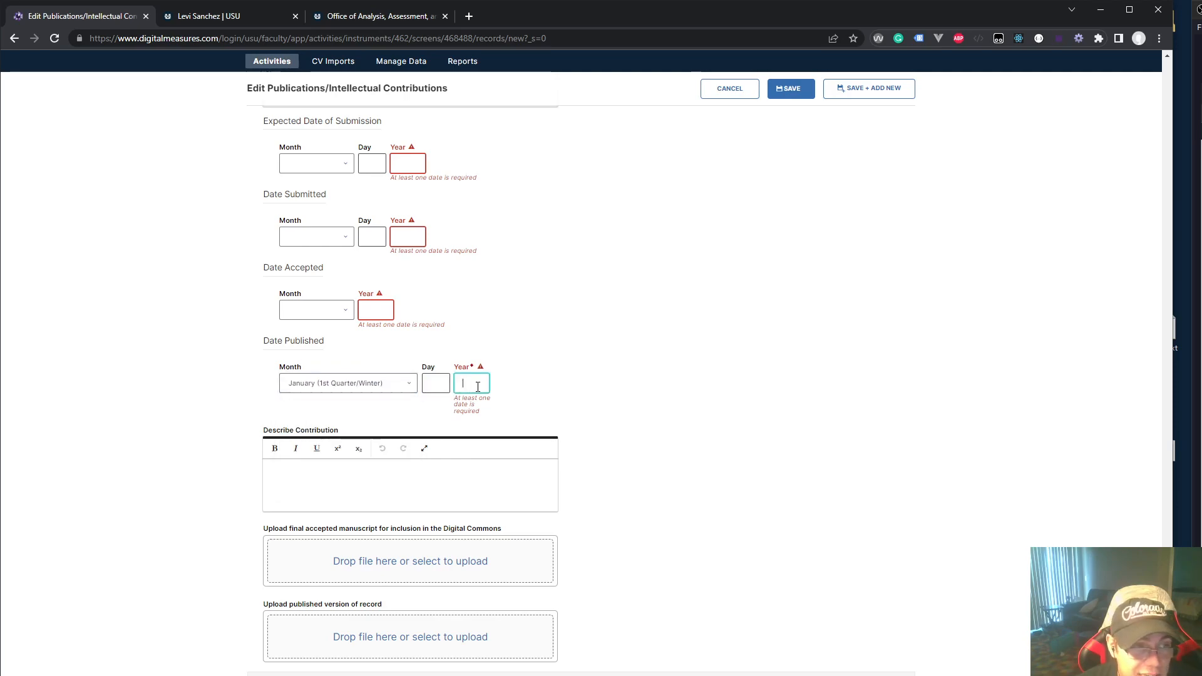
left_click(570, 316)
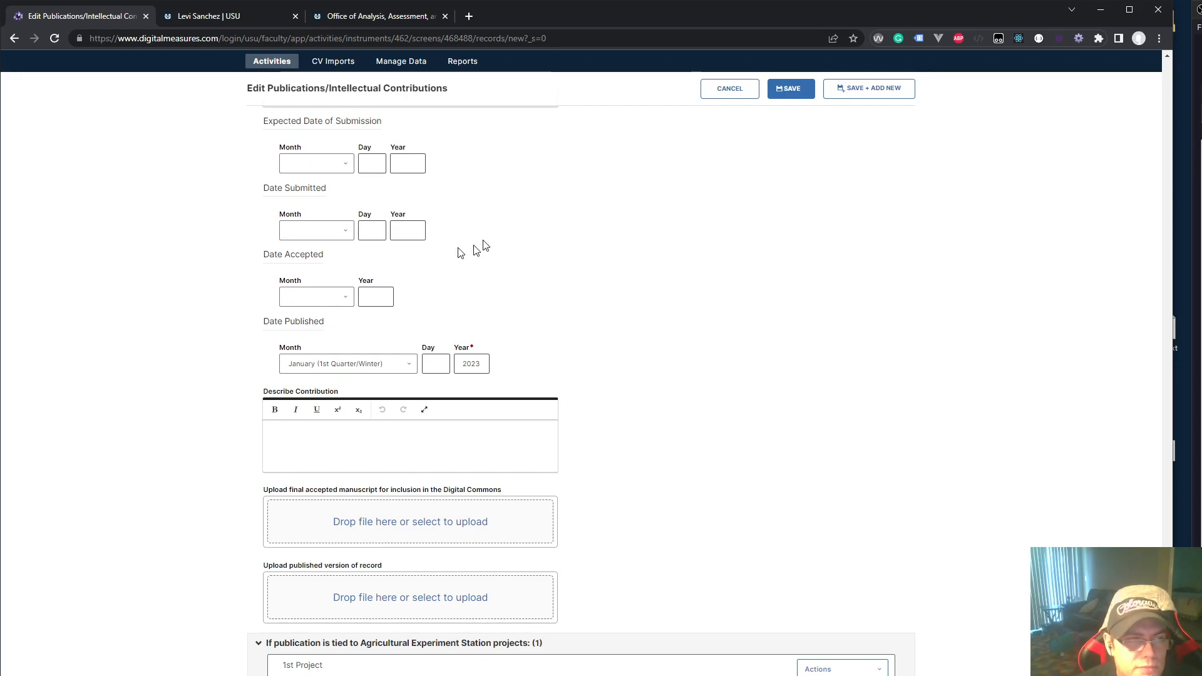
scroll(476, 254, "up", 1)
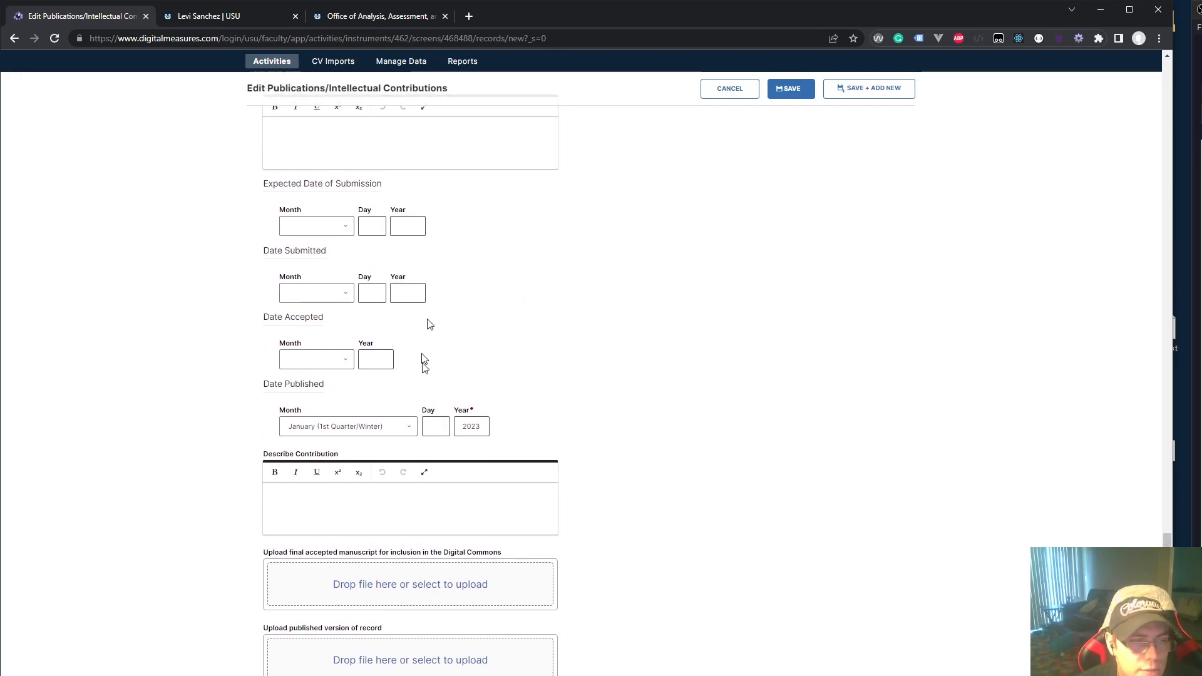
scroll(438, 401, "down", 3)
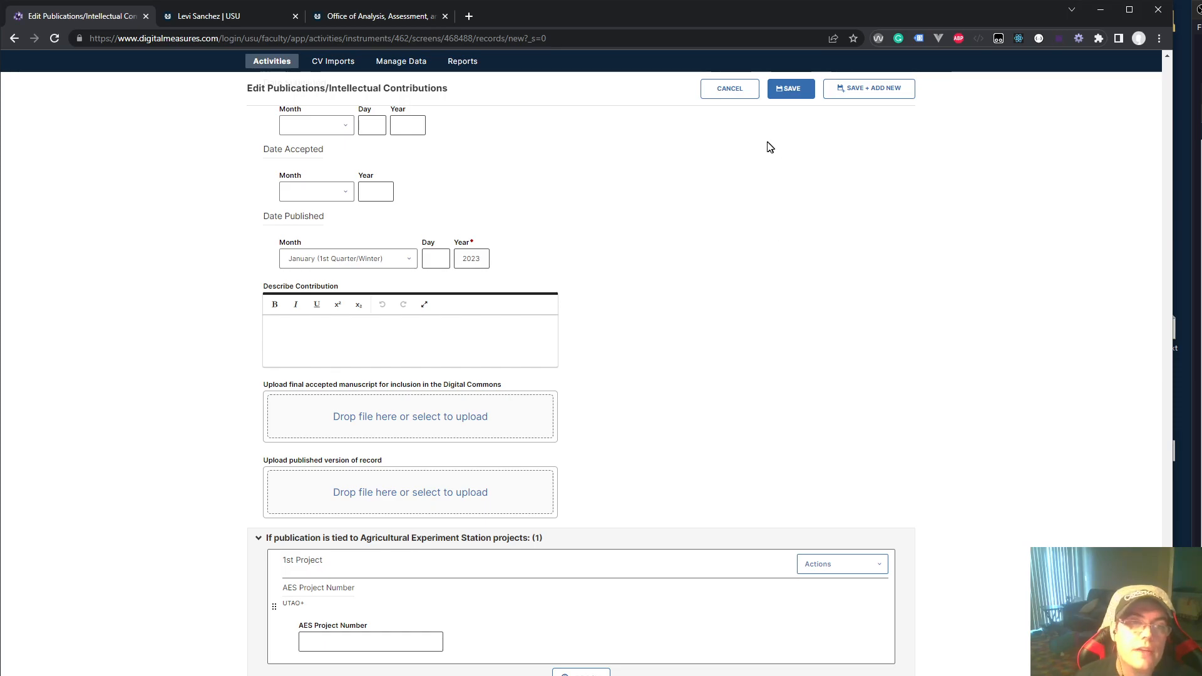
left_click(785, 90)
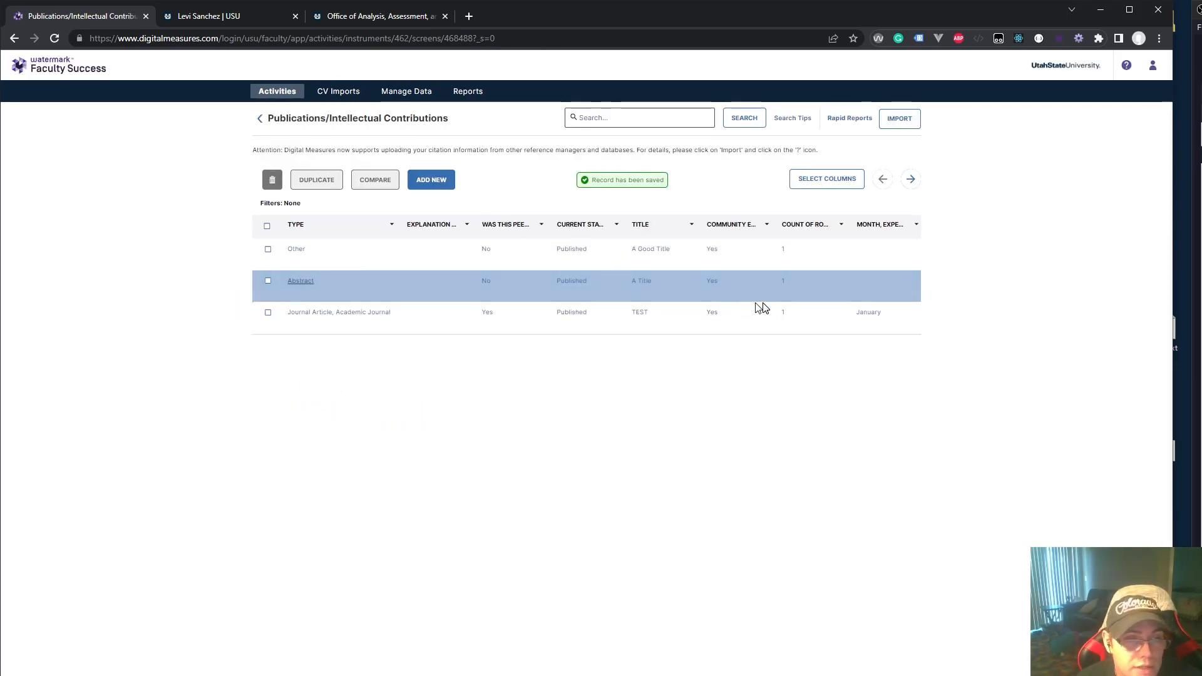
Reload the faculty profile and check the Abstracts entry's year on the Publications tab
left_click(229, 18)
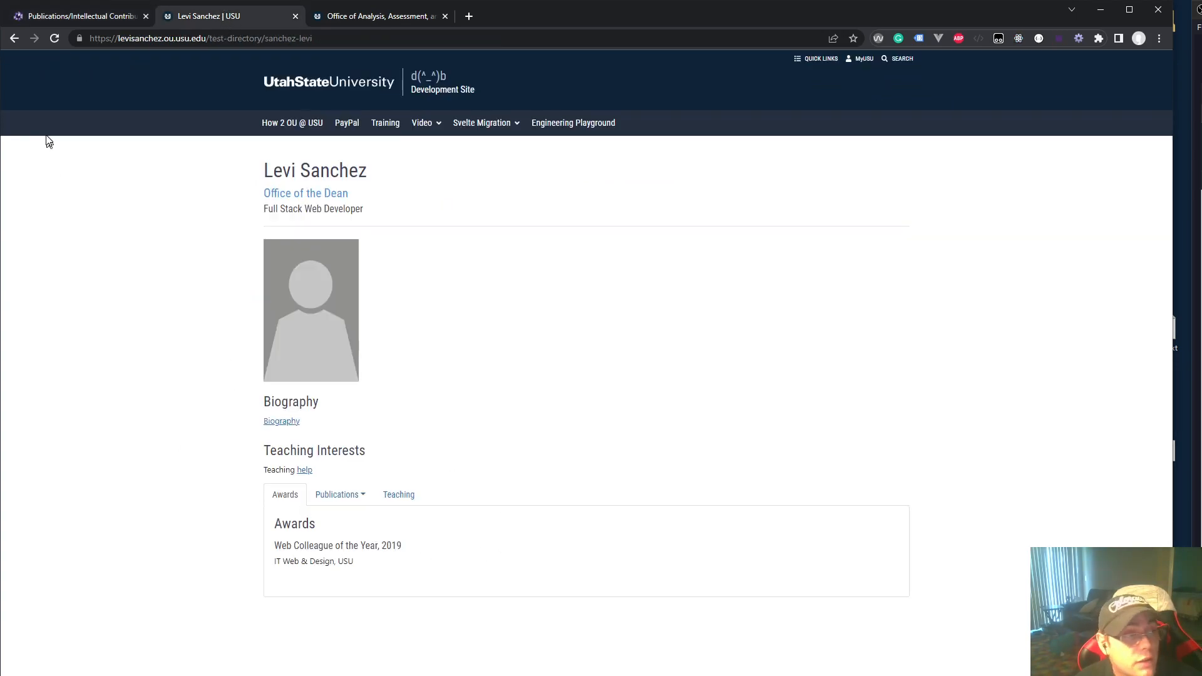
left_click(55, 38)
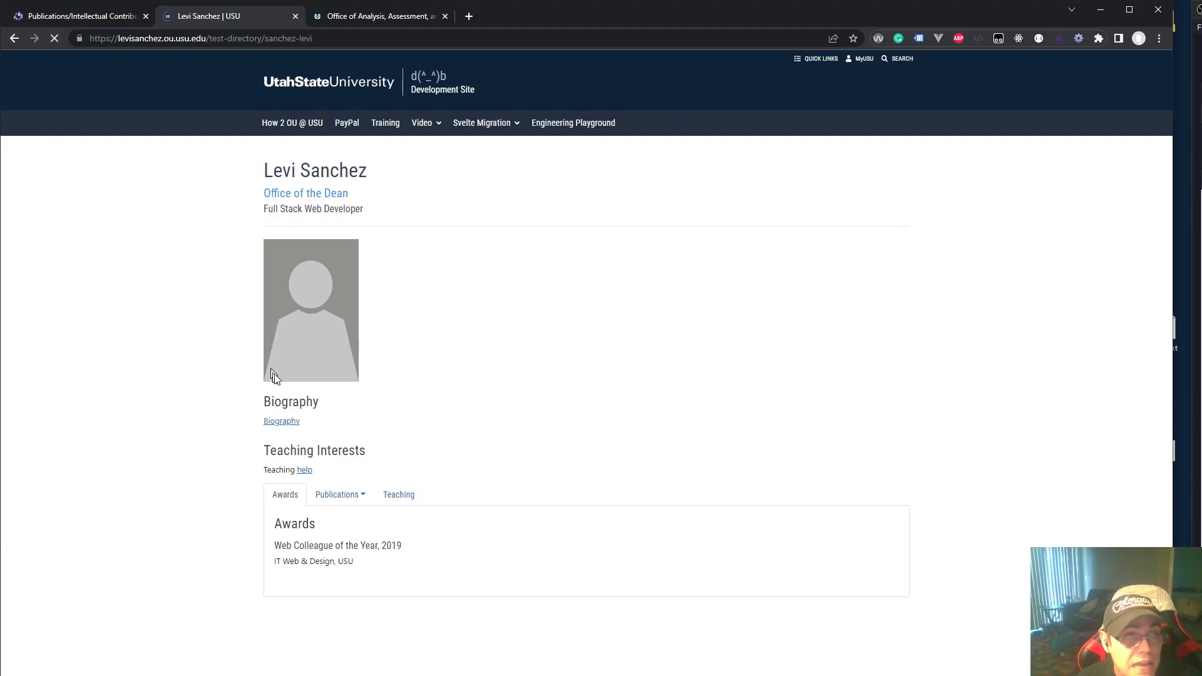
left_click(343, 496)
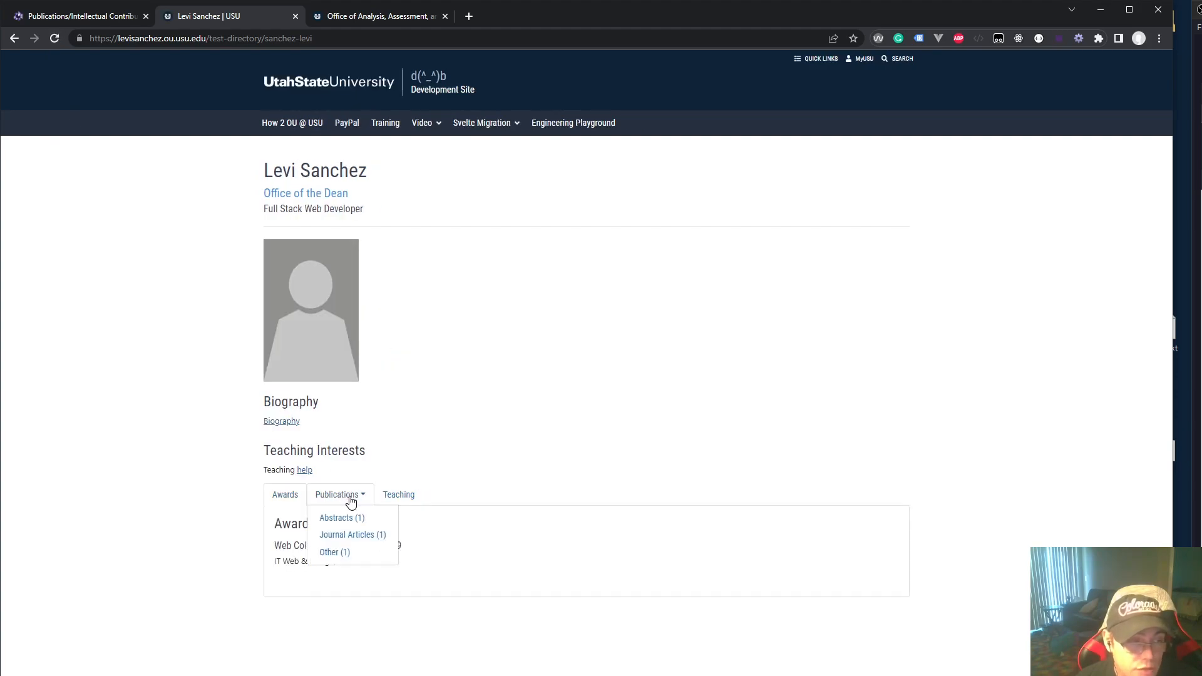
left_click(331, 517)
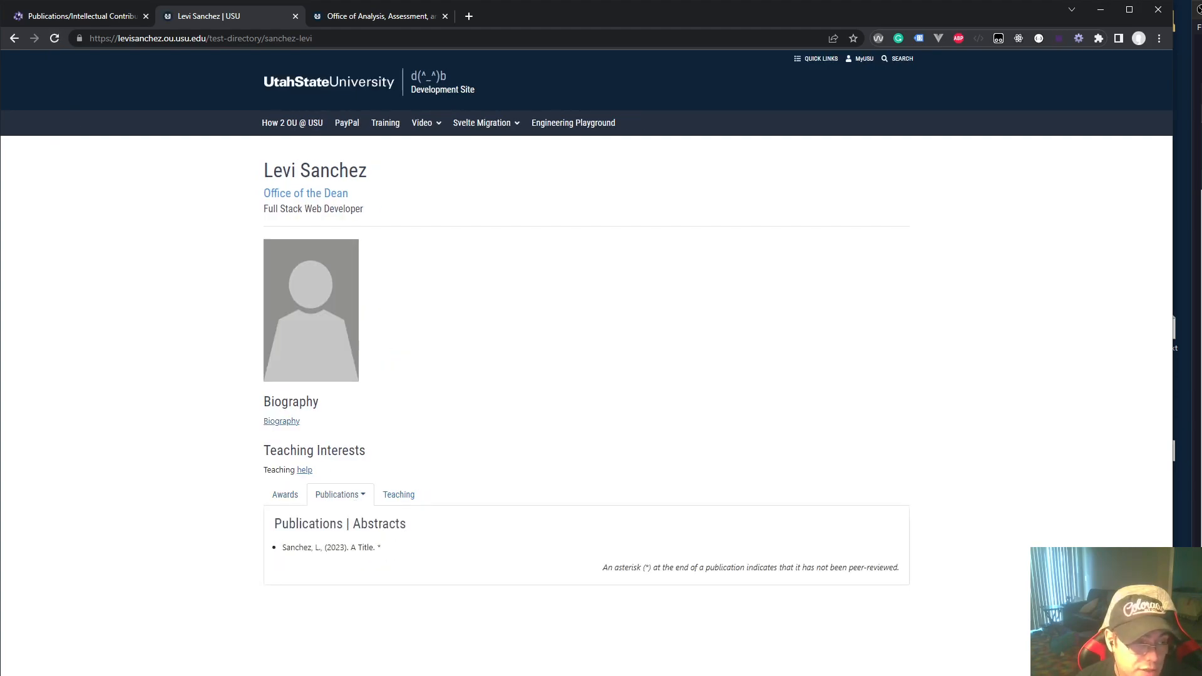
triple_click(328, 547)
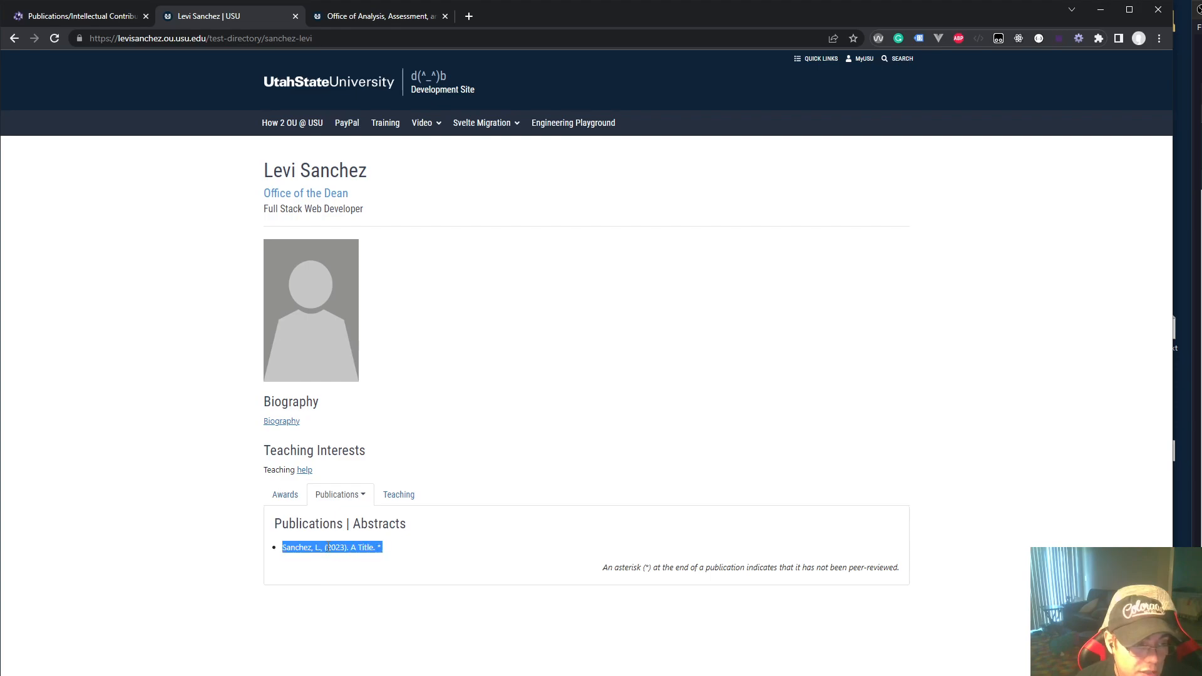
Review the Journal Articles and Other lists, confirming 'A Good Title', then return to Faculty Success
left_click(349, 506)
left_click(379, 537)
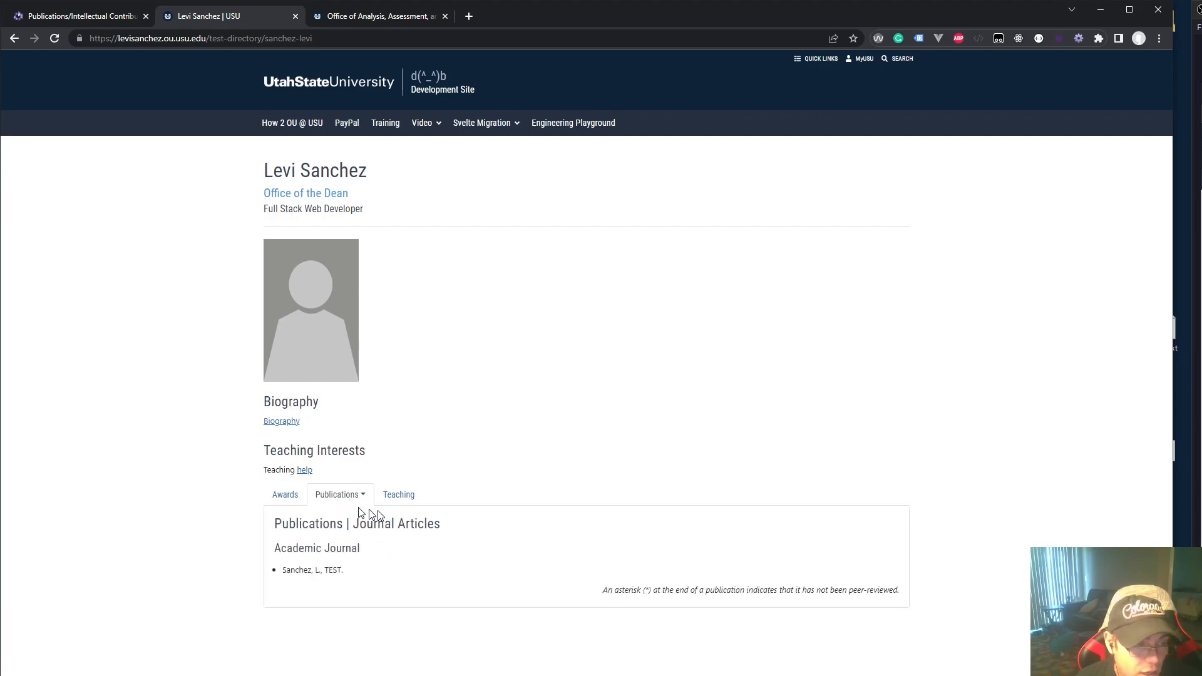
left_click(337, 502)
left_click(355, 517)
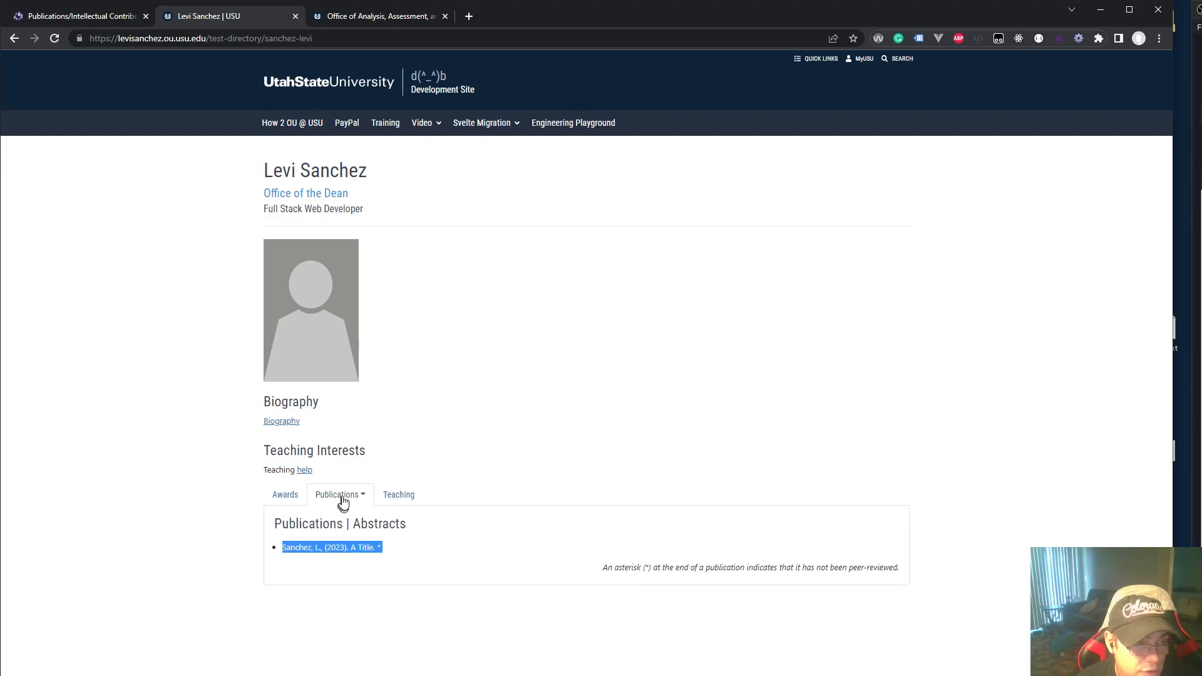
left_click(340, 502)
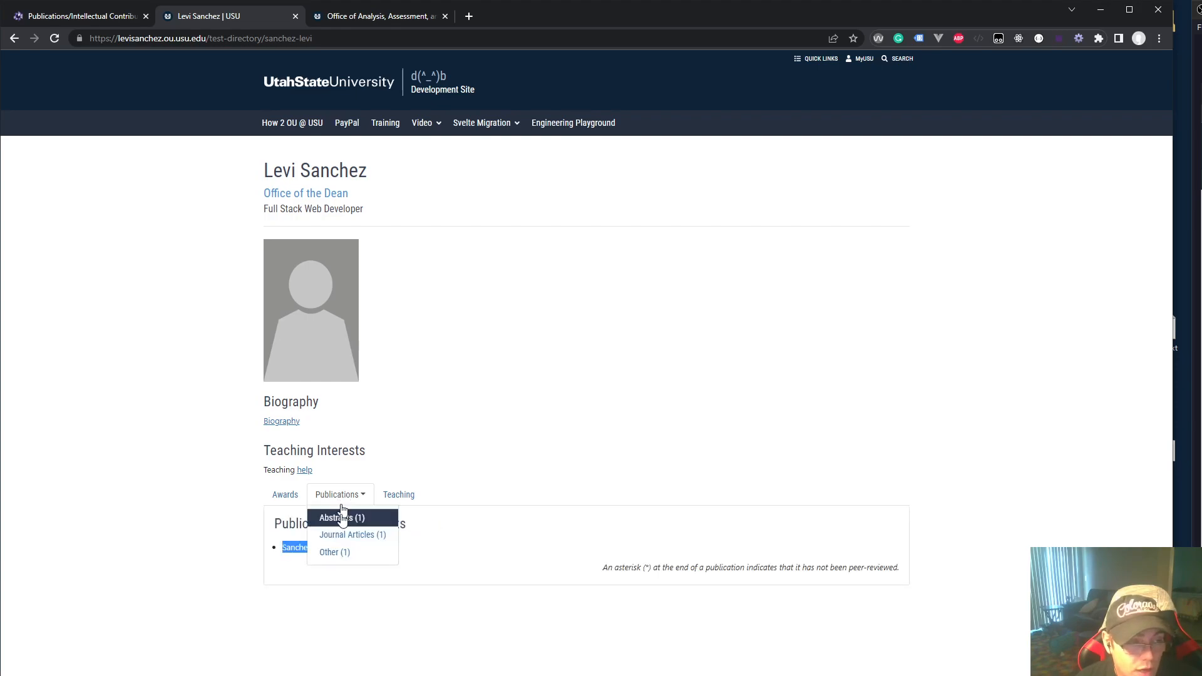
left_click(346, 549)
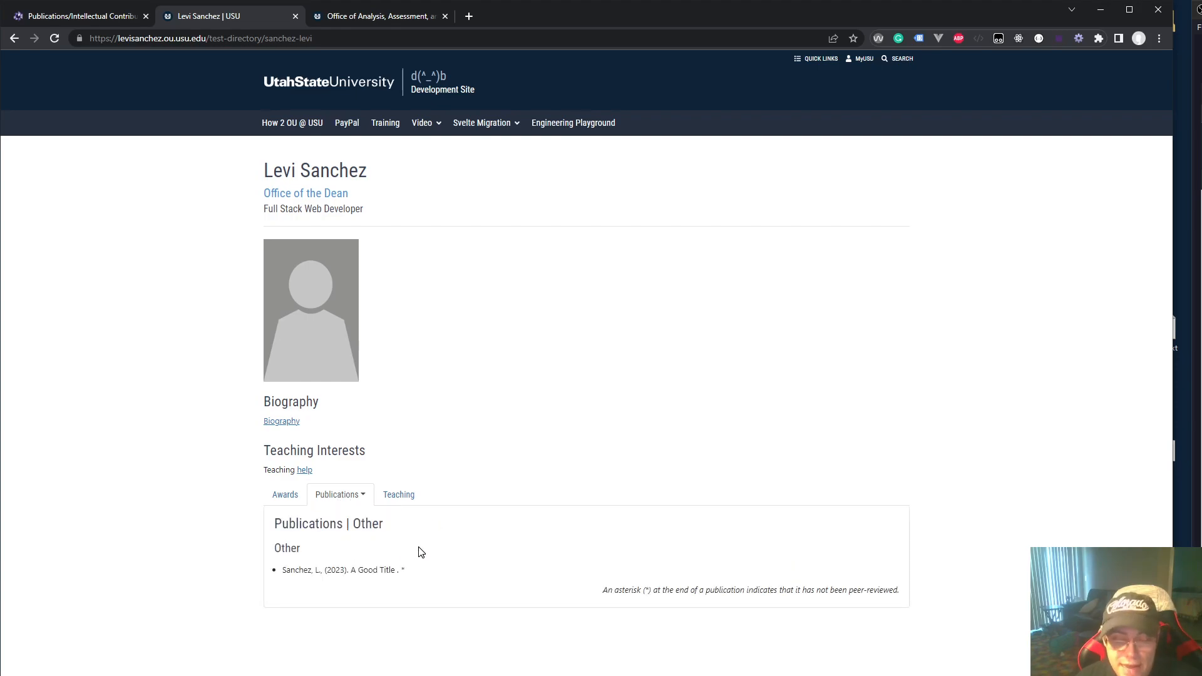
triple_click(336, 570)
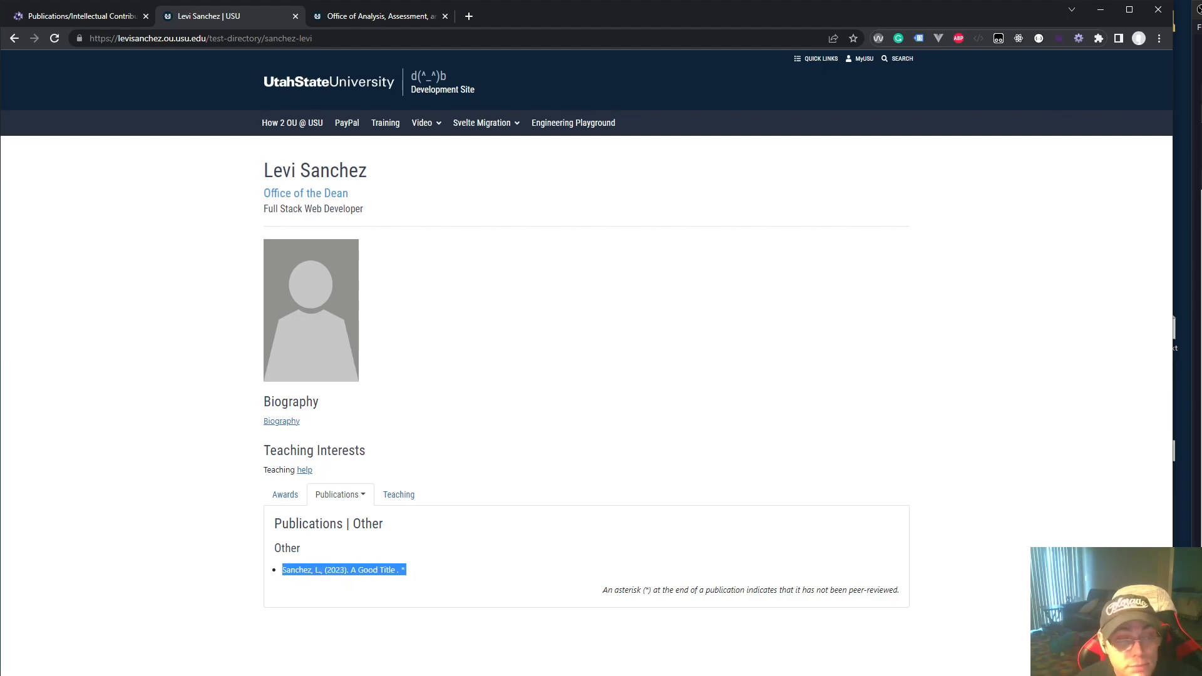
left_click(47, 13)
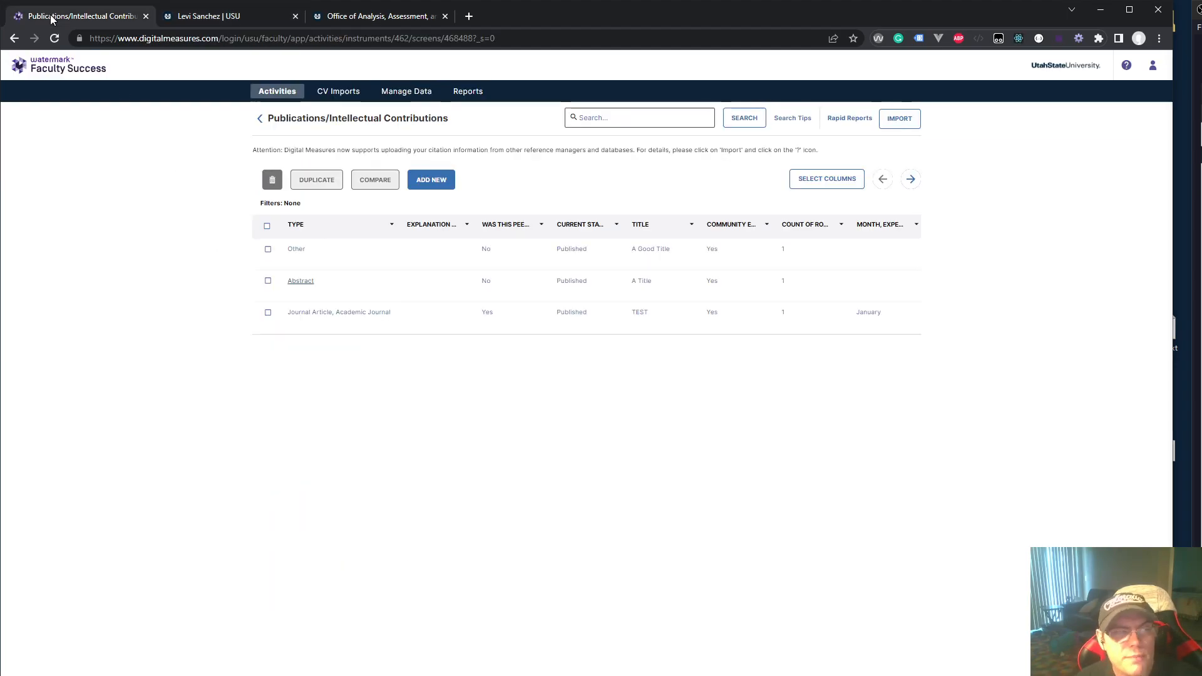
Open the Other publication record and replace its title 'A Good Title' with 'The best title'
left_click(296, 249)
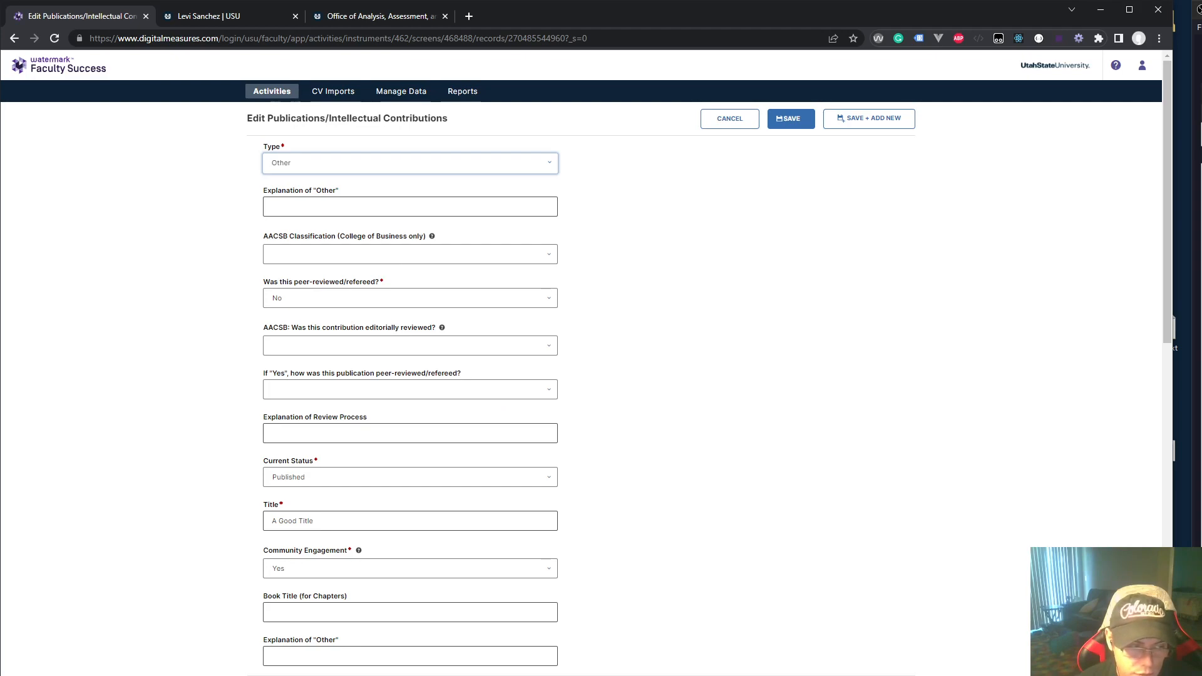
scroll(630, 649, "down", 3)
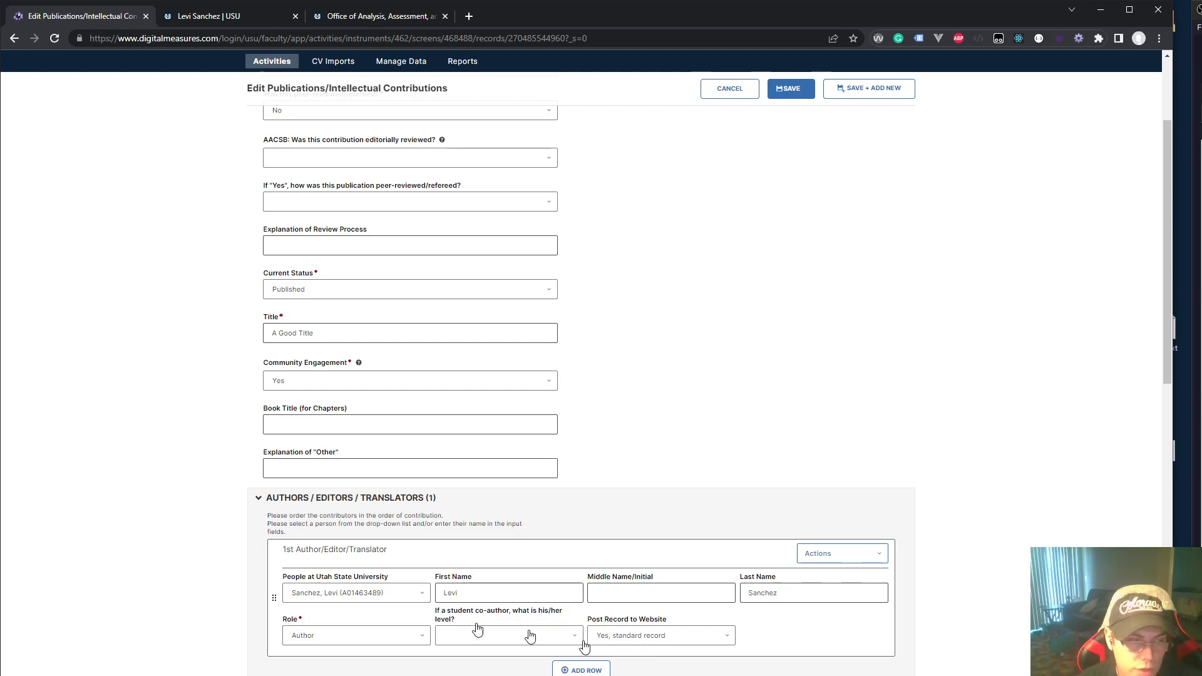
left_click(381, 246)
scroll(419, 499, "up", 2)
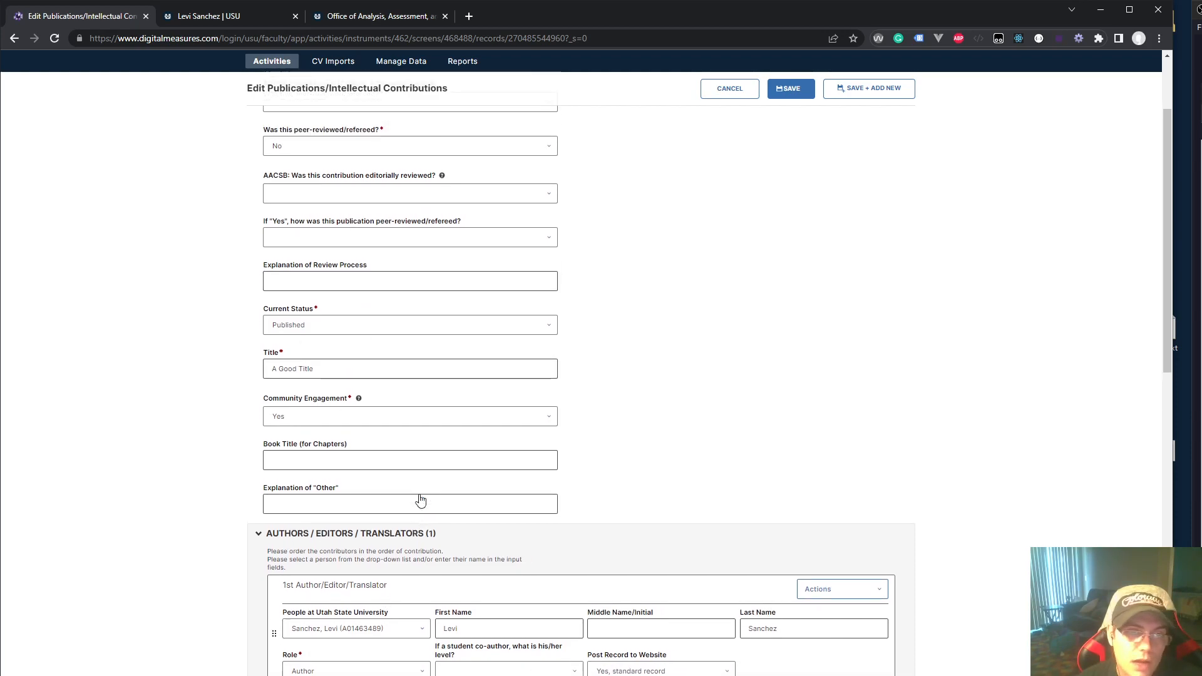
scroll(331, 134, "up", 1)
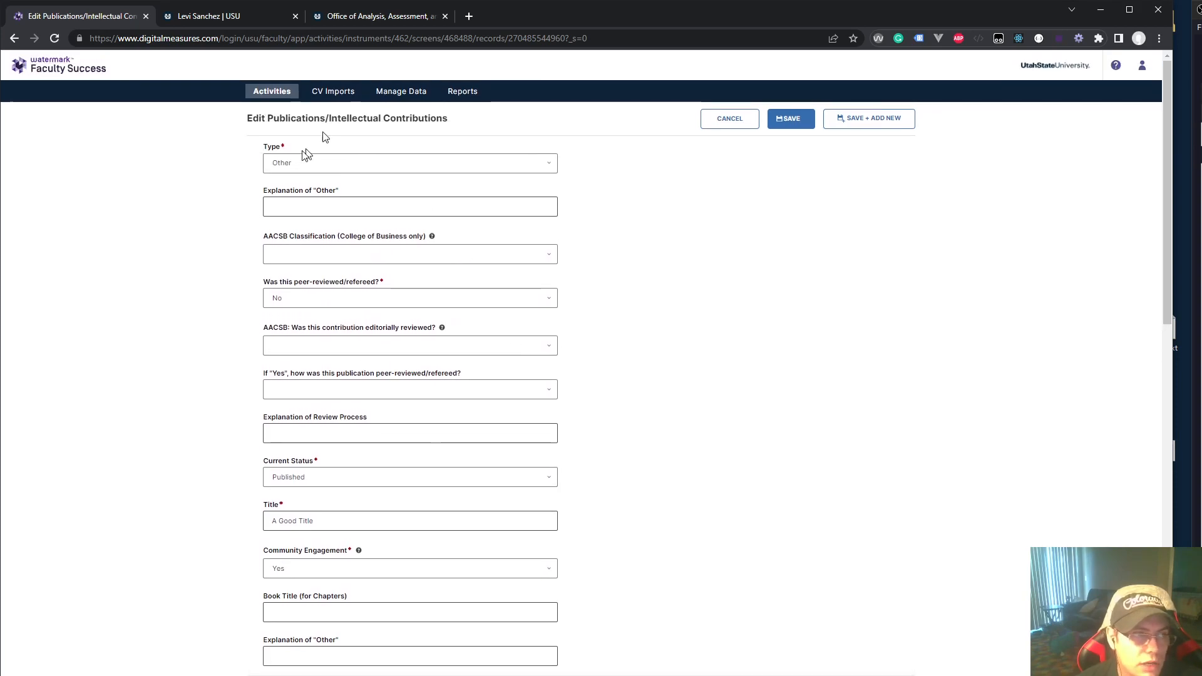
left_click(338, 512)
triple_click(288, 523)
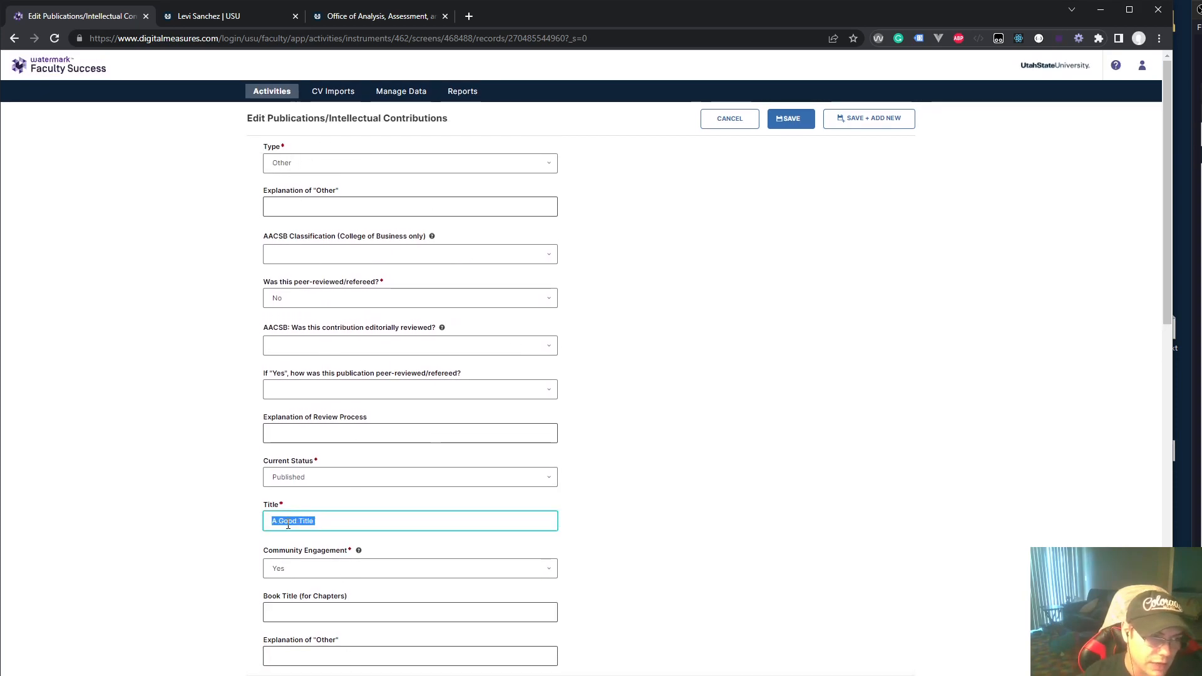
type("The")
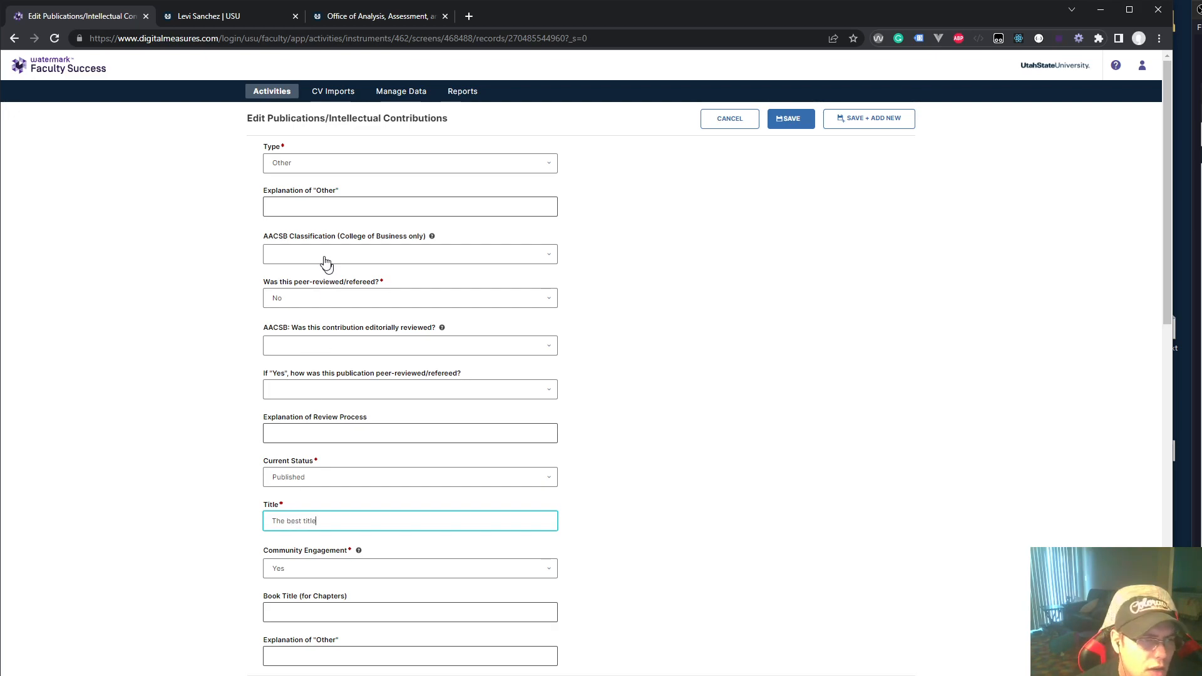
Mark the publication as peer-reviewed (Yes) and add an empty second author row
left_click(287, 299)
left_click(286, 320)
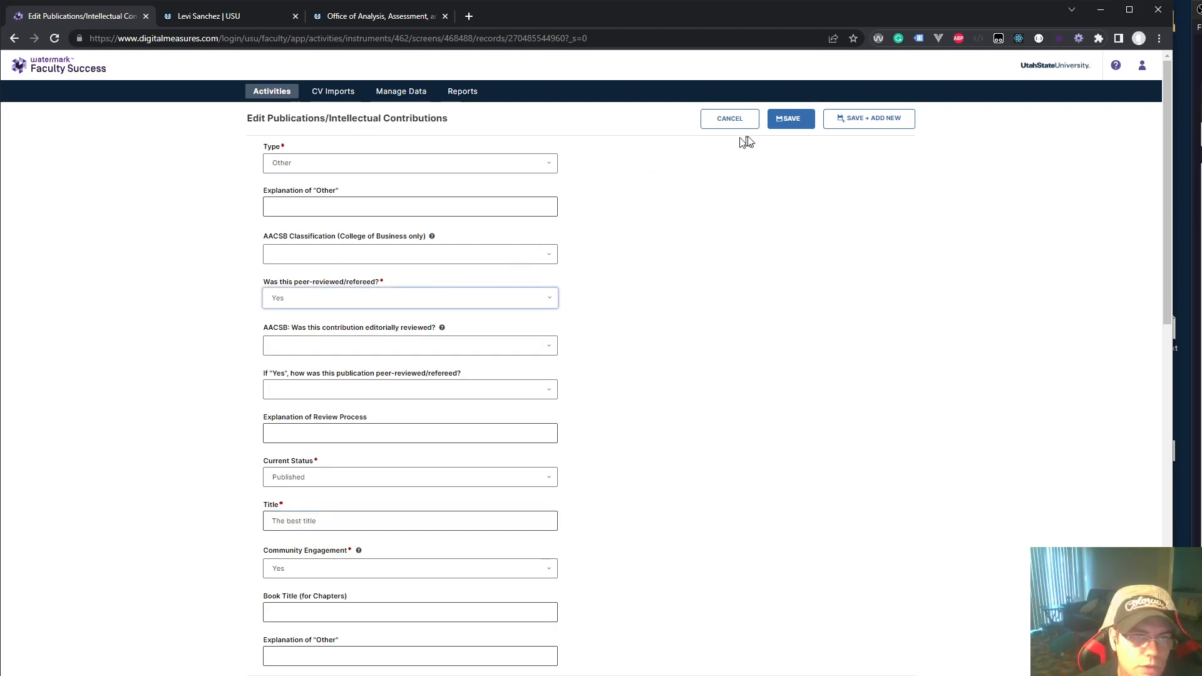
scroll(359, 517, "down", 3)
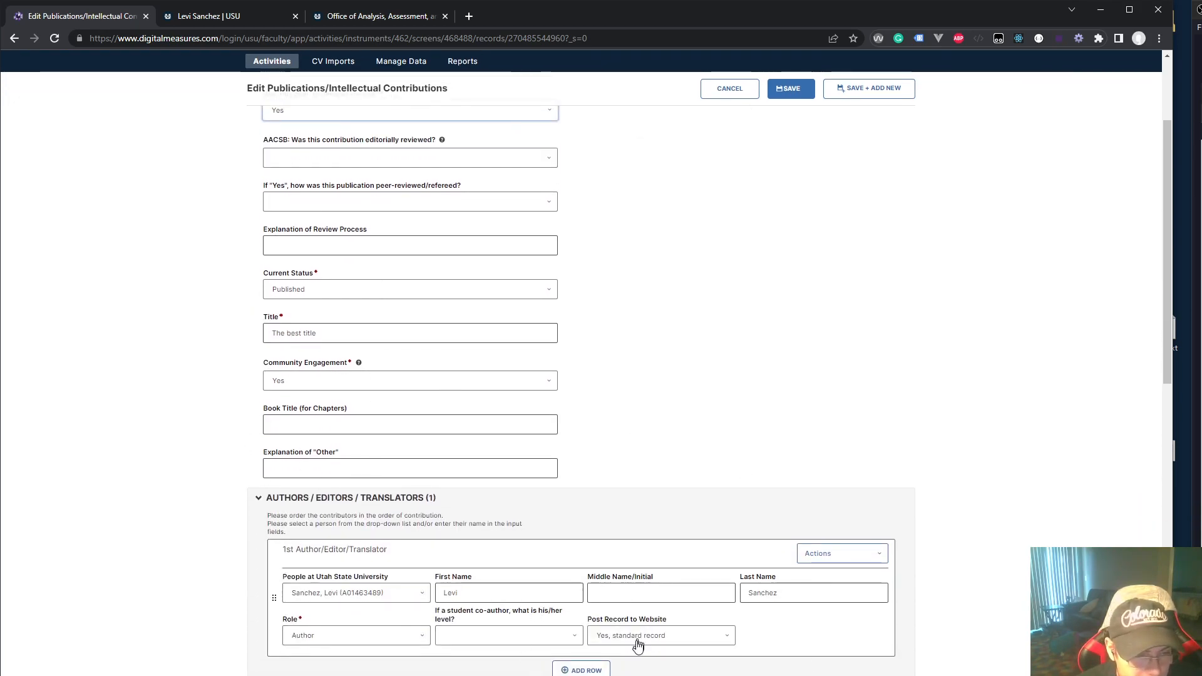
left_click(347, 469)
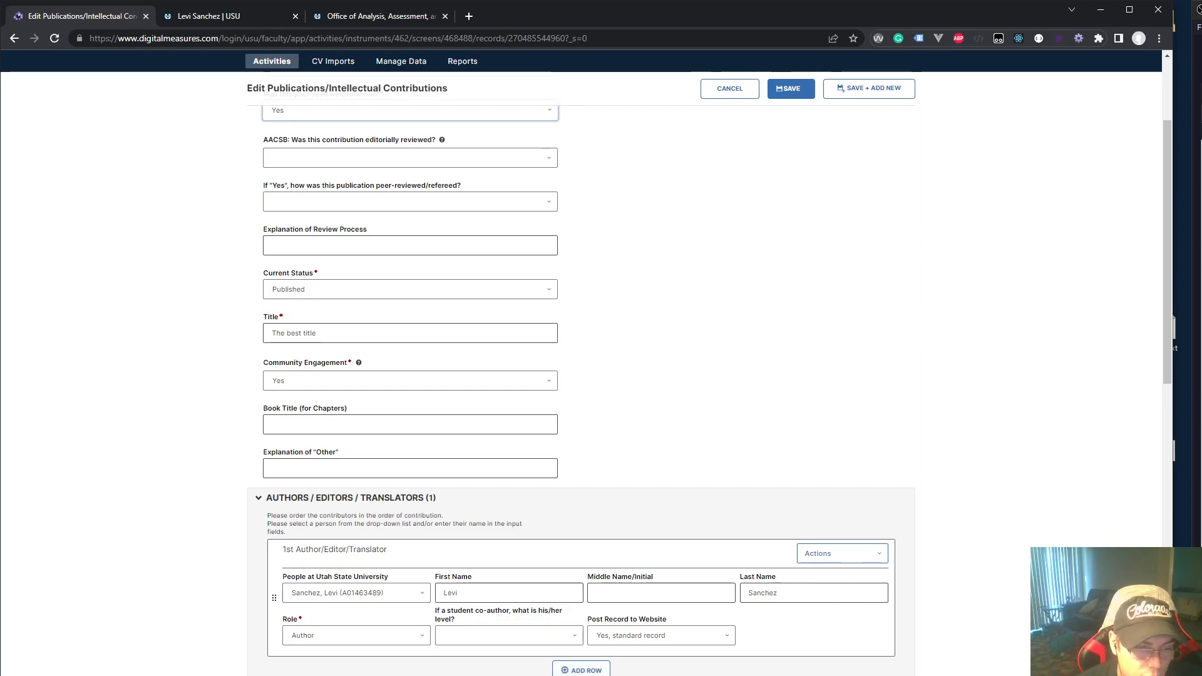
left_click(577, 669)
scroll(468, 591, "down", 2)
left_click(359, 529)
Search by ID for the same faculty member and add them as second contributor with role Translator
left_click(428, 491)
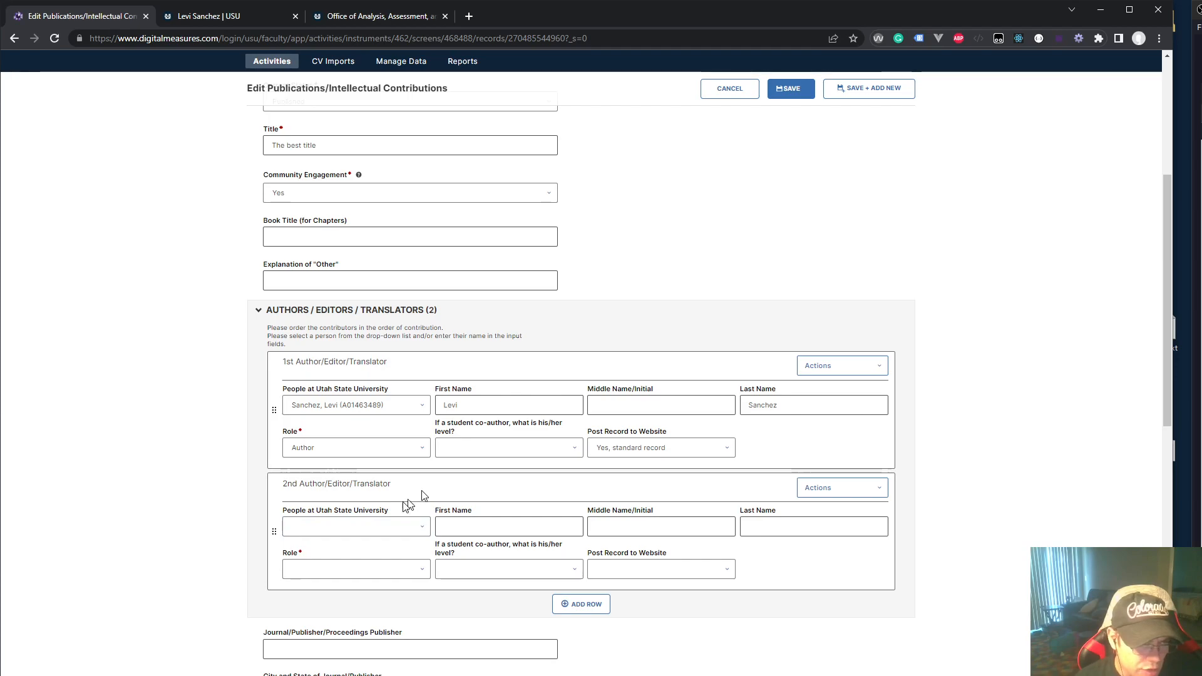
left_click(379, 533)
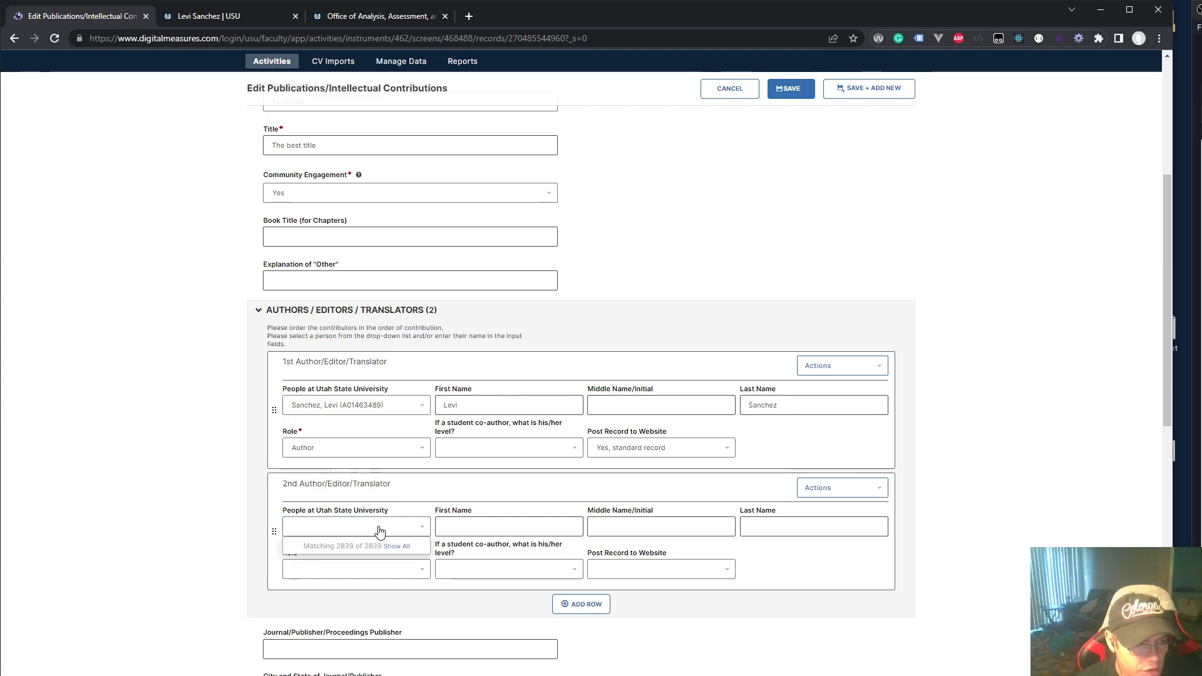
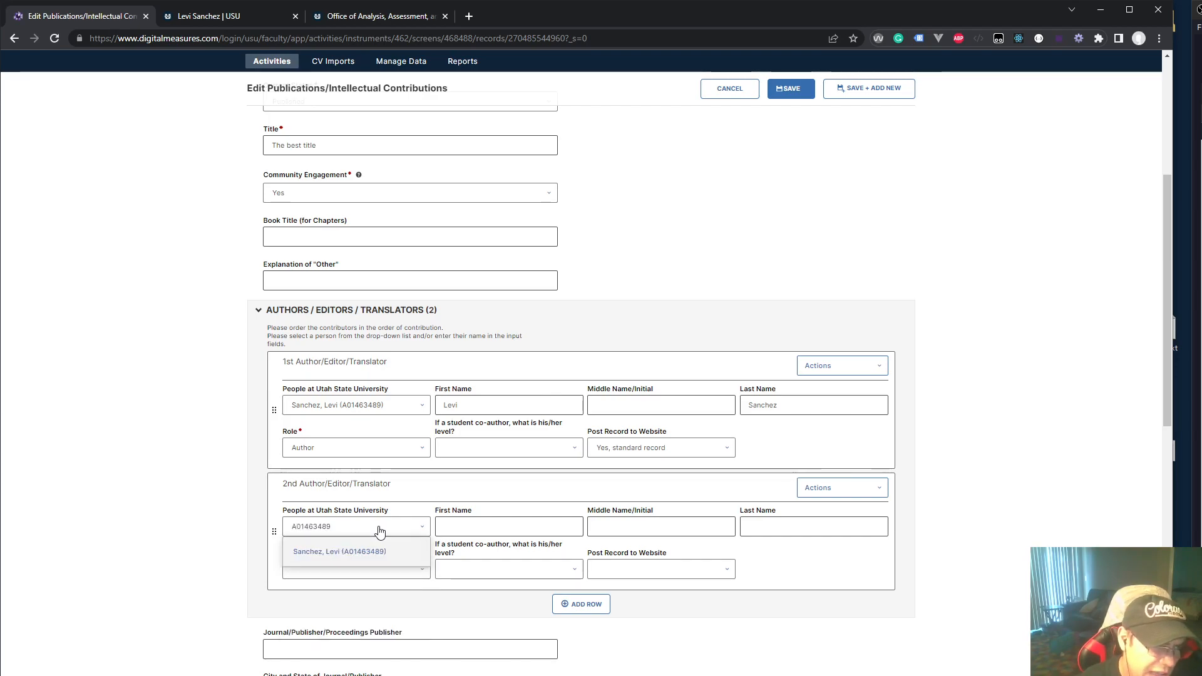
left_click(375, 551)
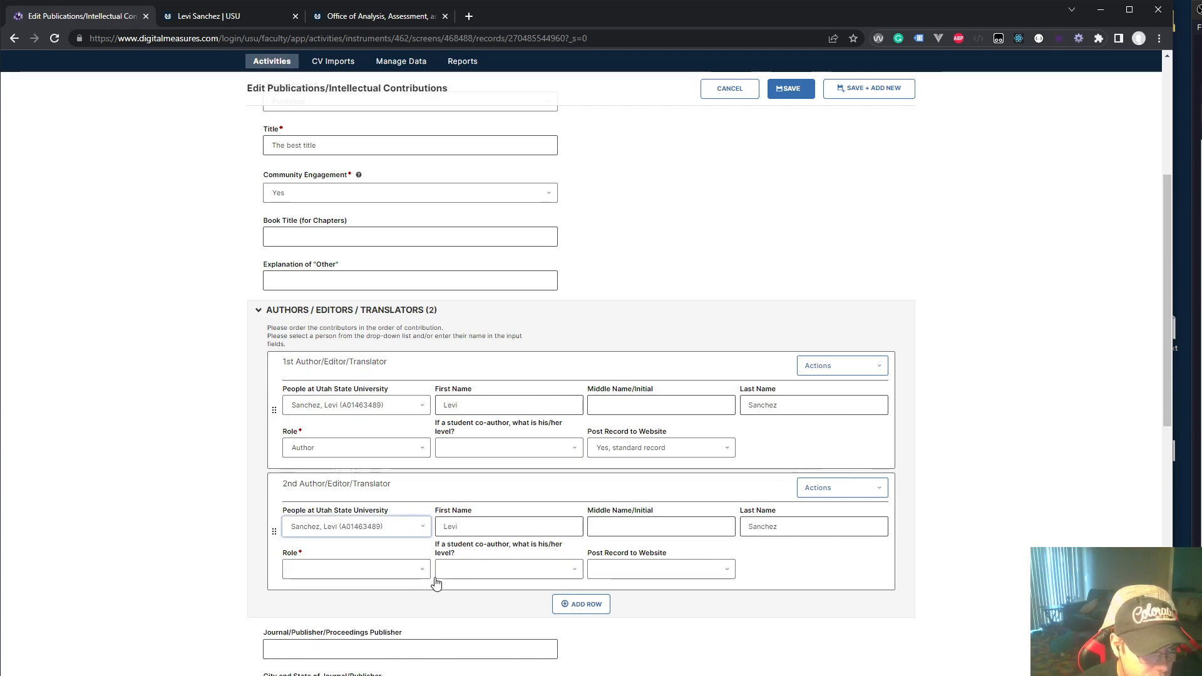
left_click(365, 571)
left_click(338, 654)
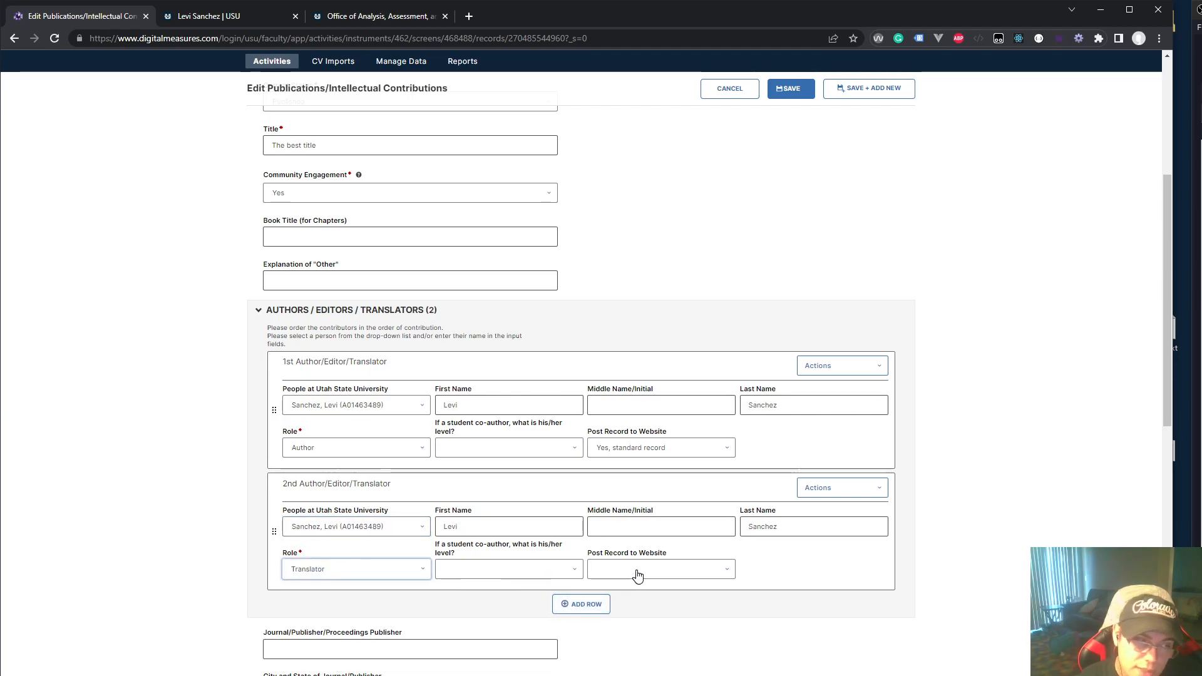
Review the form and save the publication record with two contributors
left_click(636, 549)
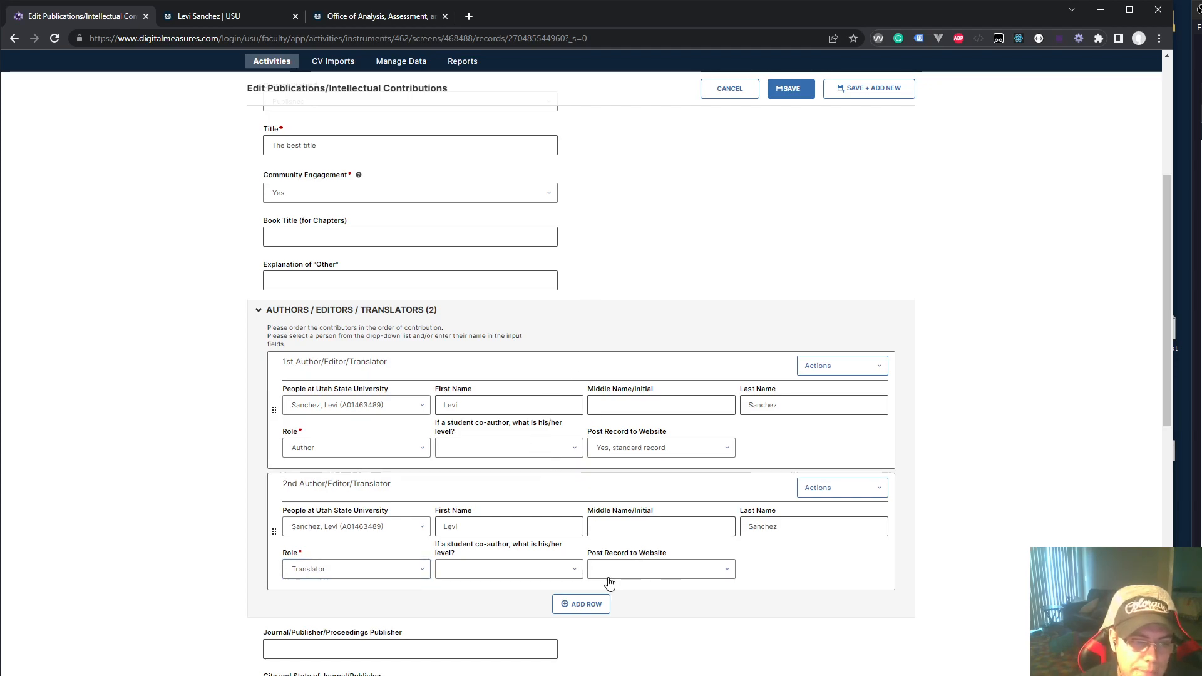
scroll(607, 582, "down", 6)
scroll(610, 584, "down", 14)
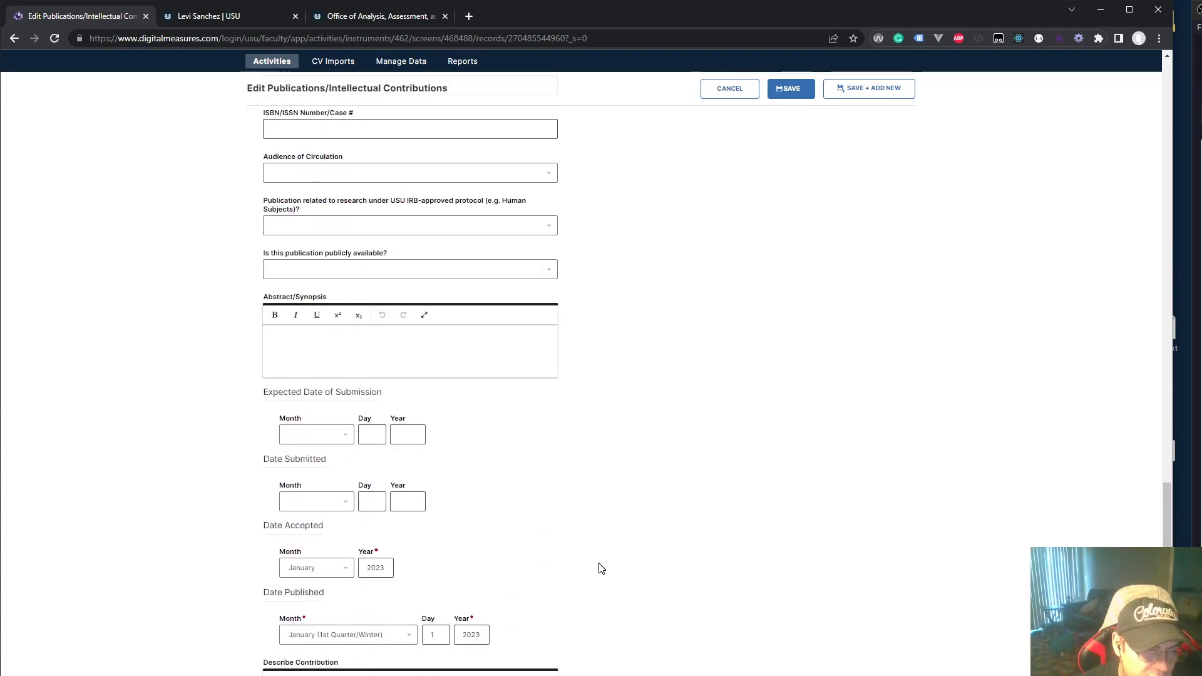
scroll(601, 569, "down", 3)
scroll(437, 632, "up", 7)
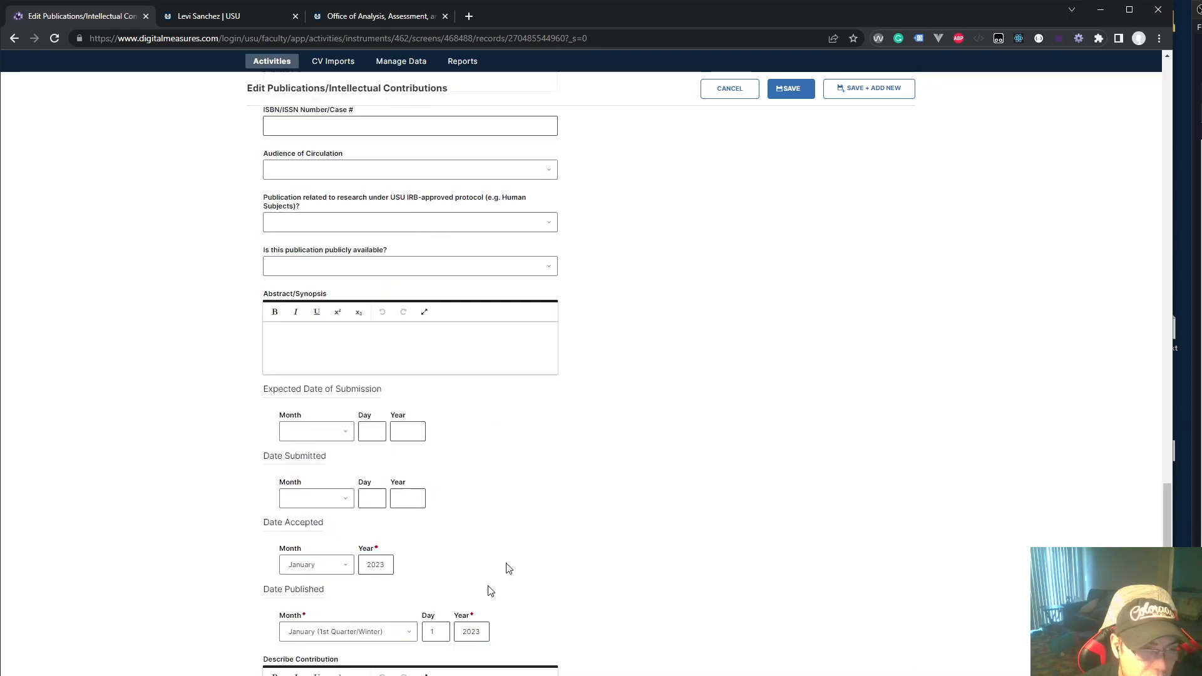
left_click(794, 89)
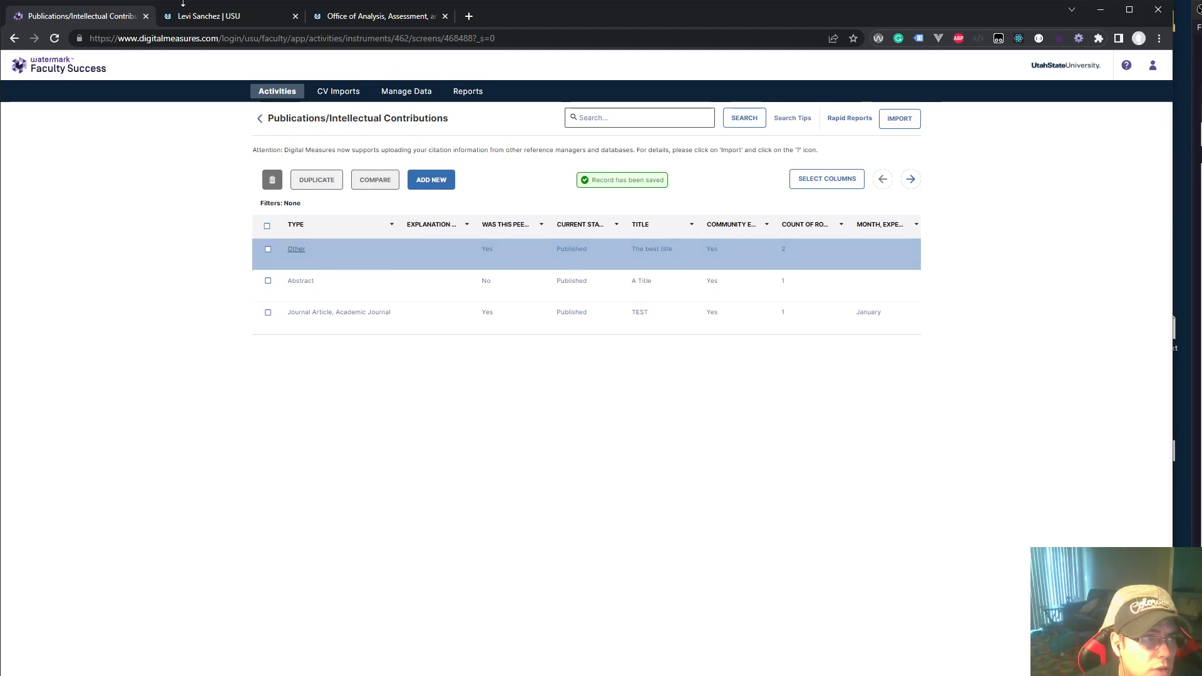
Reload the faculty profile and confirm 'The best title' (2023) appears under Other publications
left_click(200, 17)
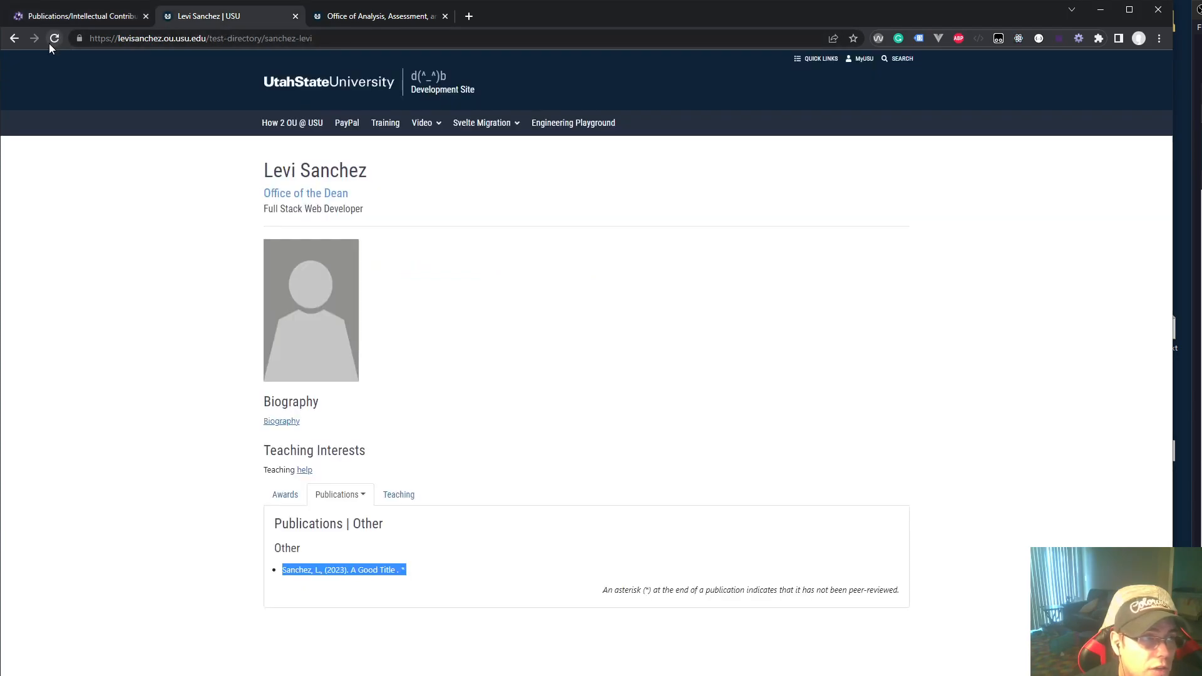
left_click(54, 40)
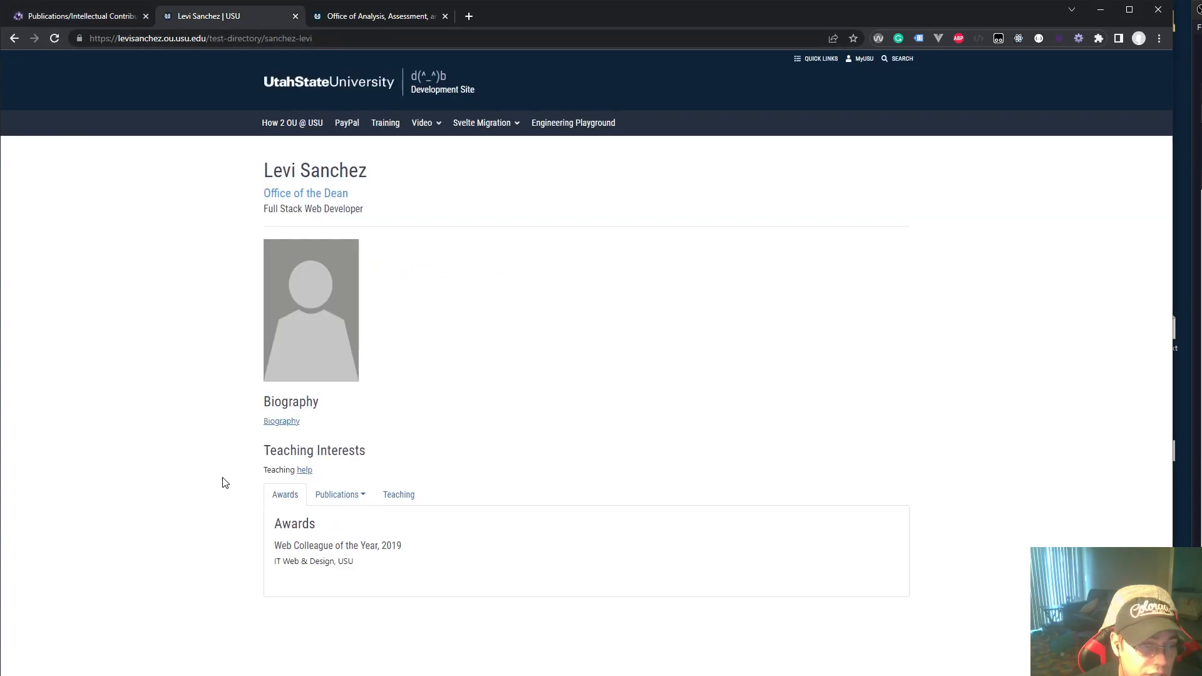
left_click(356, 500)
left_click(331, 554)
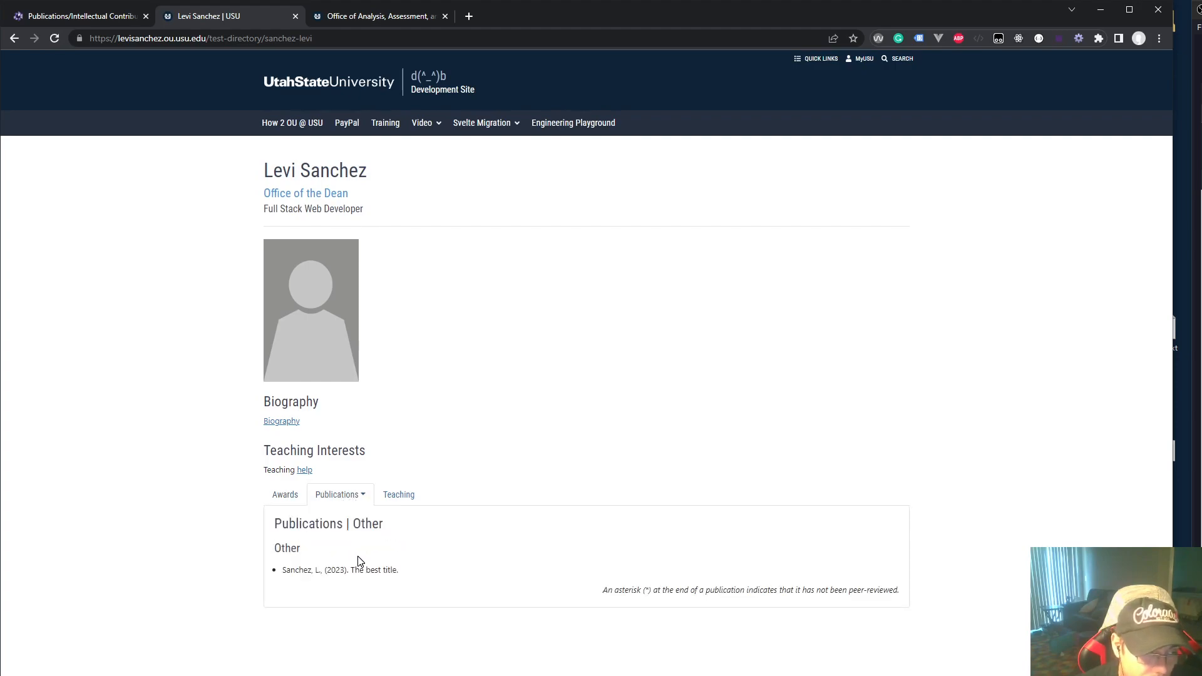
triple_click(359, 572)
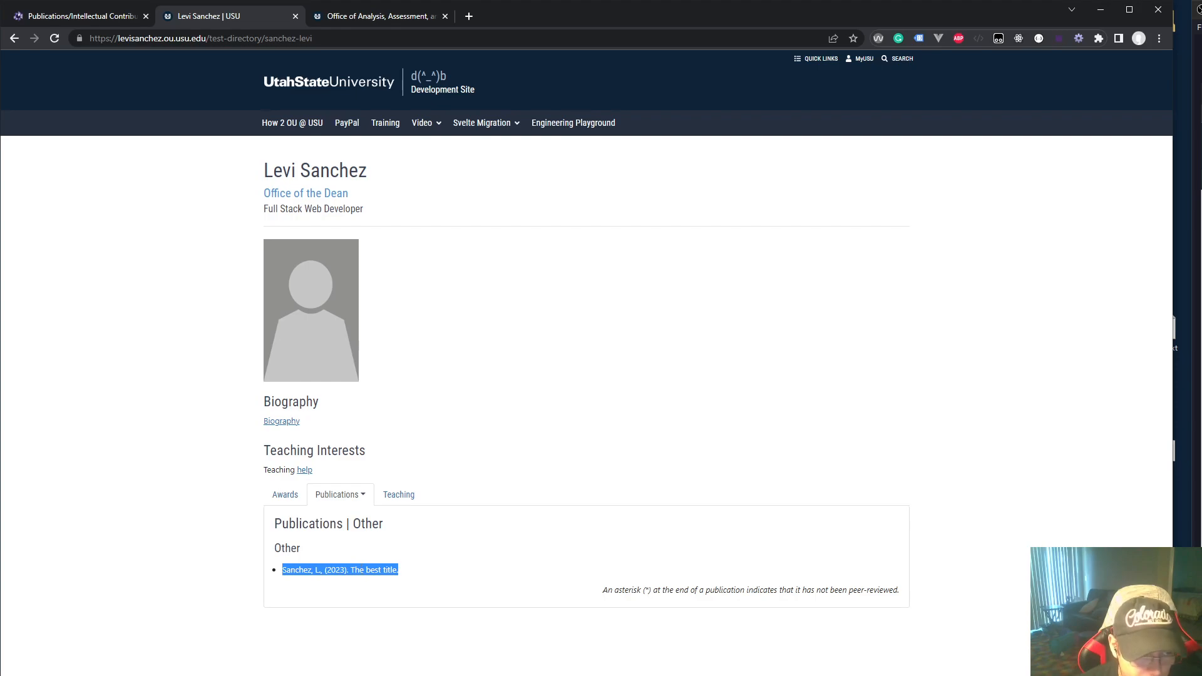
left_click(361, 569)
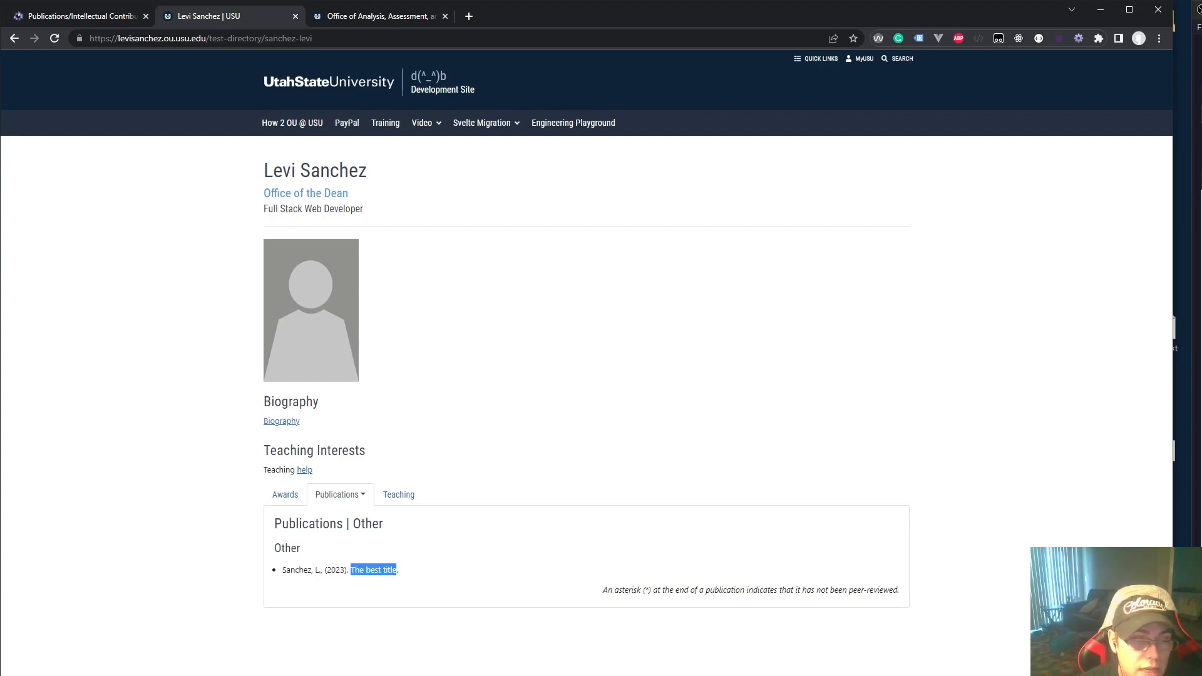
left_click(84, 19)
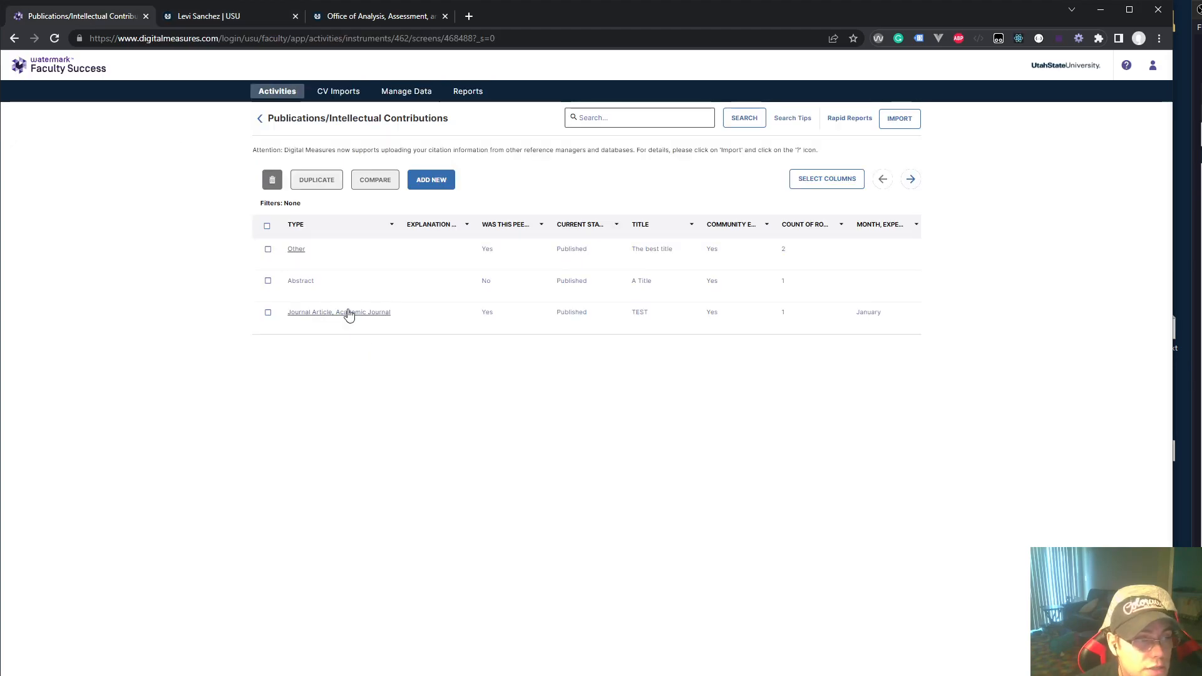
Keep the first author at 'Yes, standard record', set the Translator to 'No, do not post', and save
left_click(296, 249)
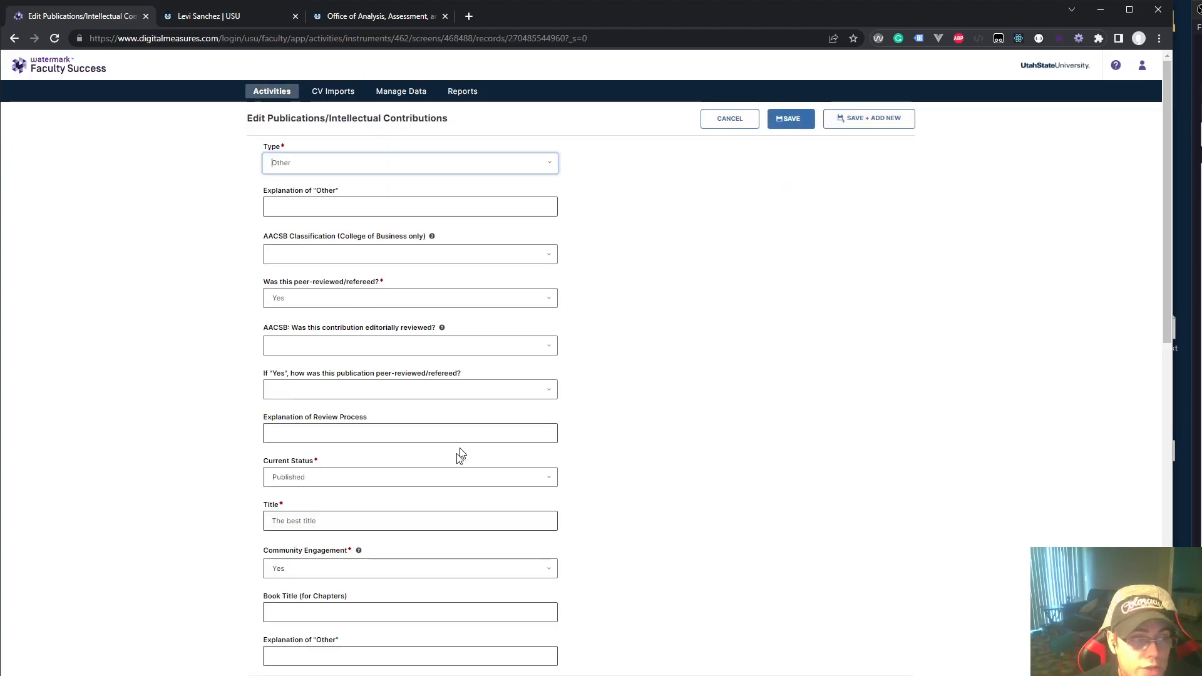
scroll(476, 596, "down", 6)
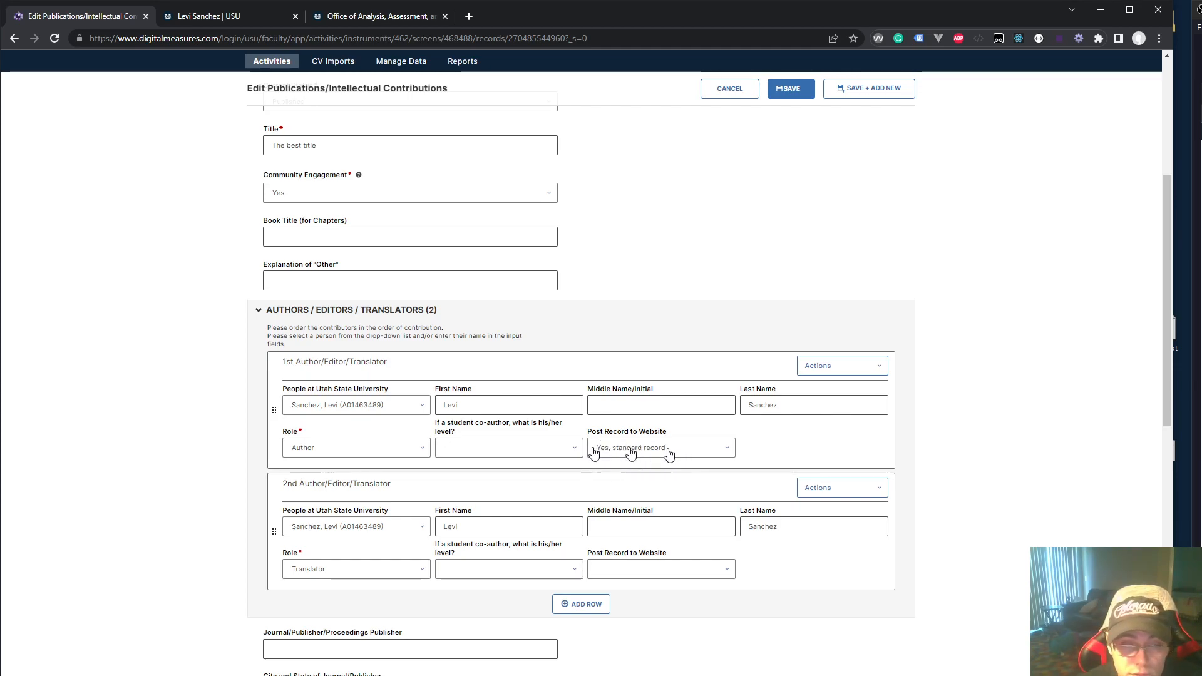
left_click(705, 453)
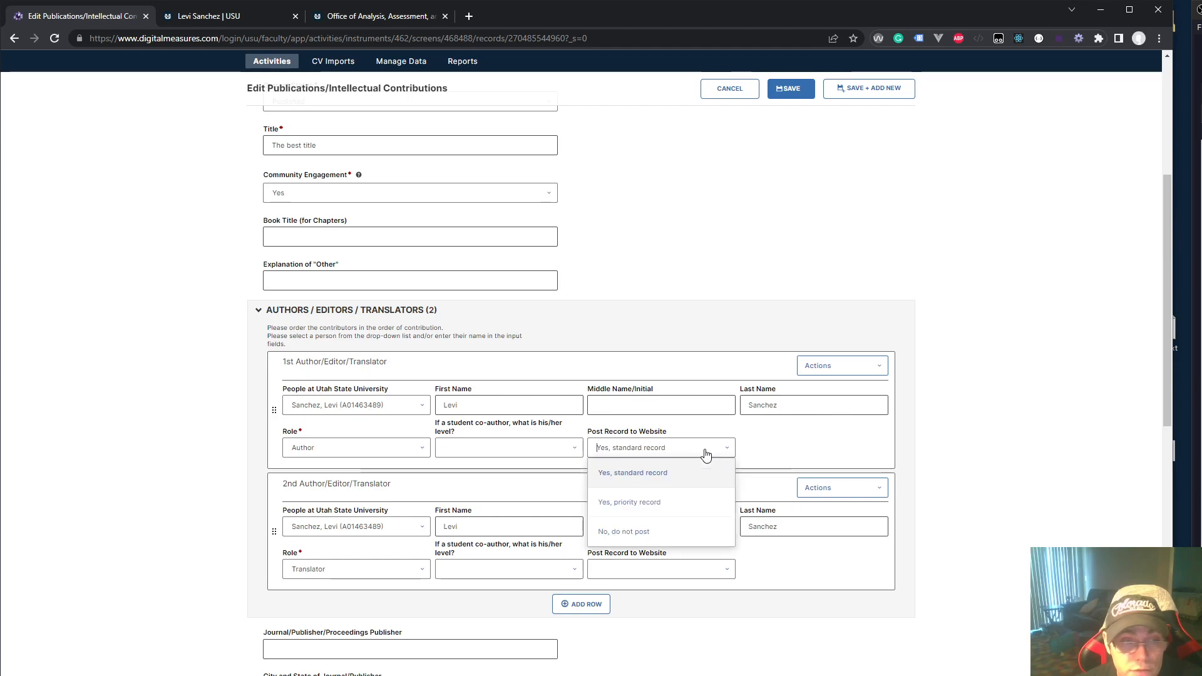
left_click(634, 474)
left_click(643, 584)
left_click(635, 652)
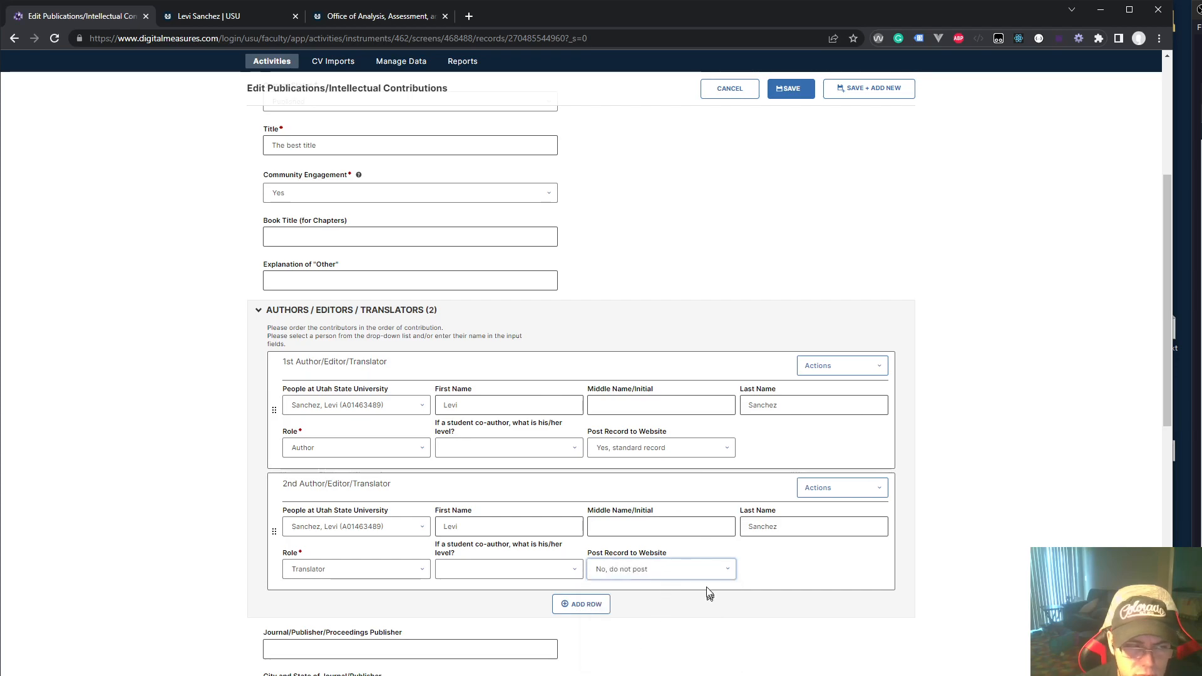
left_click(793, 90)
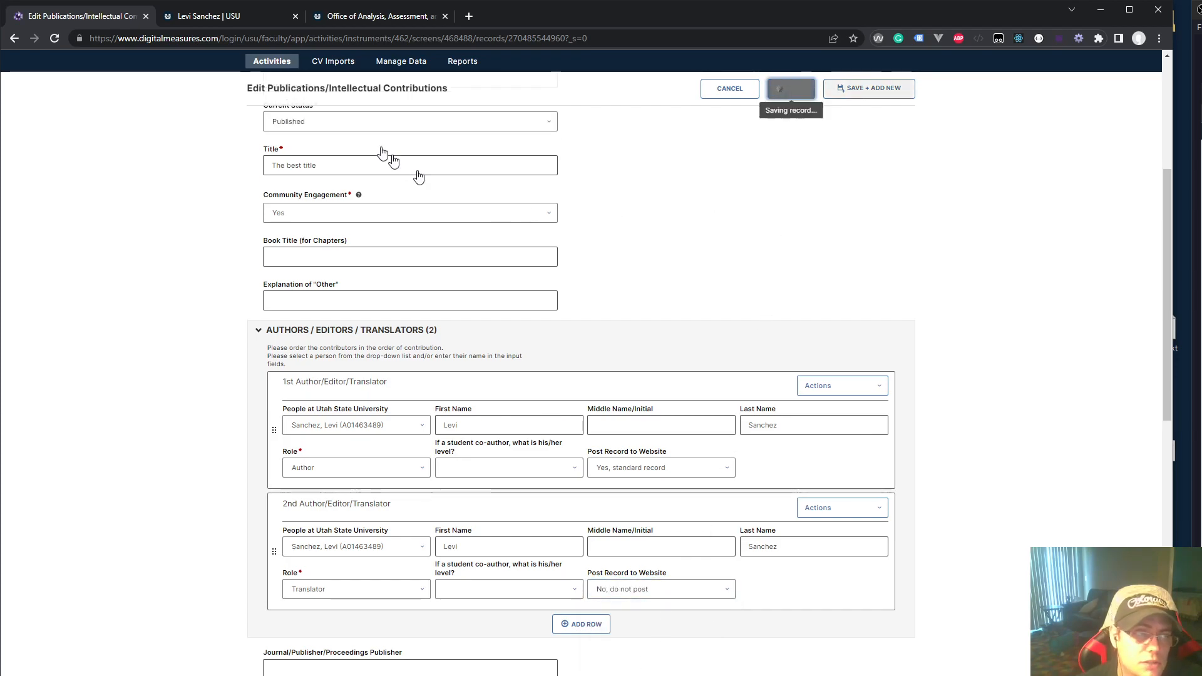
left_click(222, 17)
left_click(59, 40)
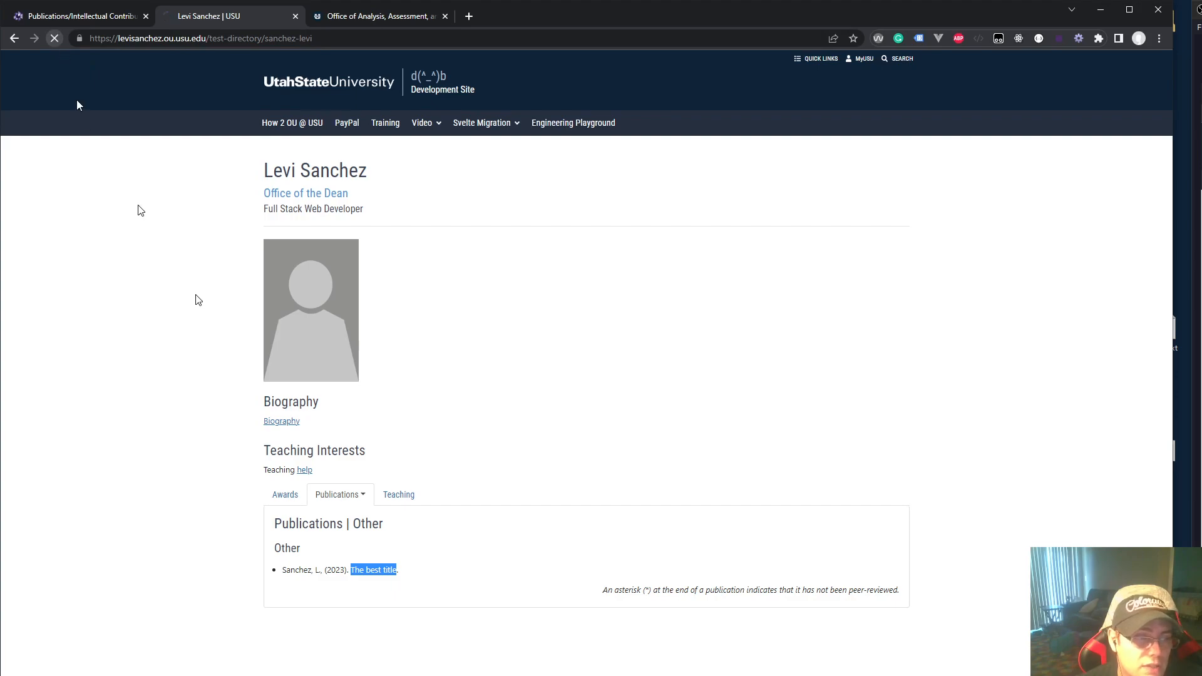
Check the profile's Other publications, then reopen 'The best title' at the second contributor's row options
left_click(349, 501)
left_click(323, 554)
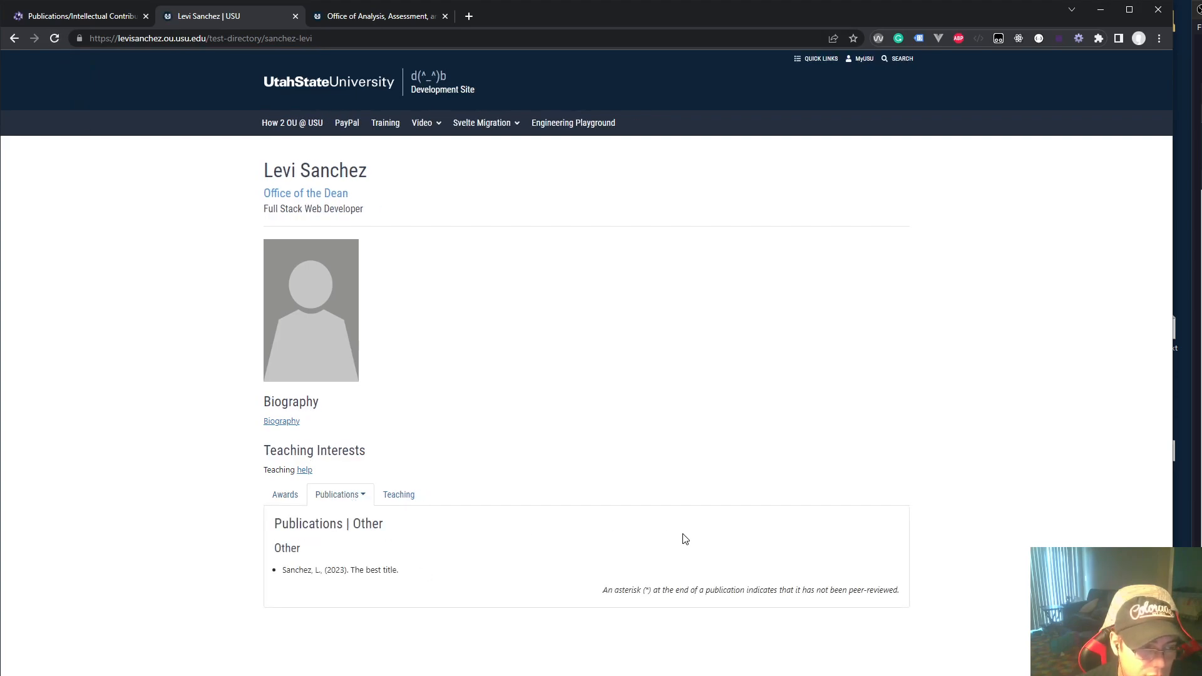
left_click(81, 13)
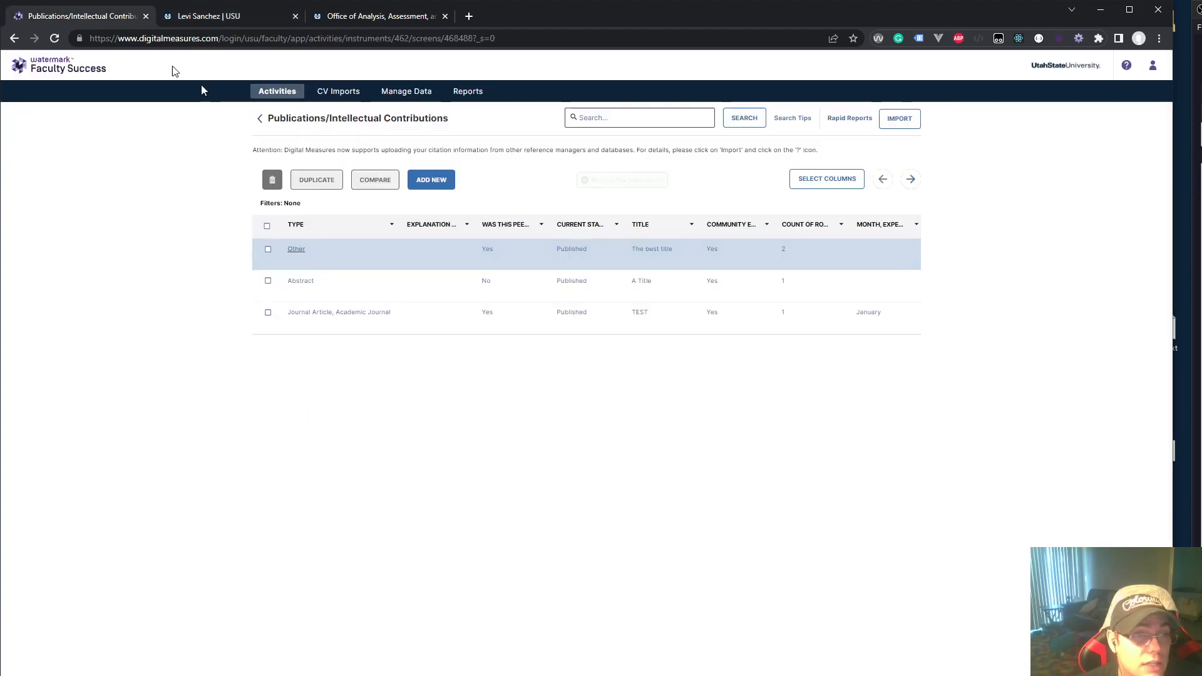
left_click(317, 250)
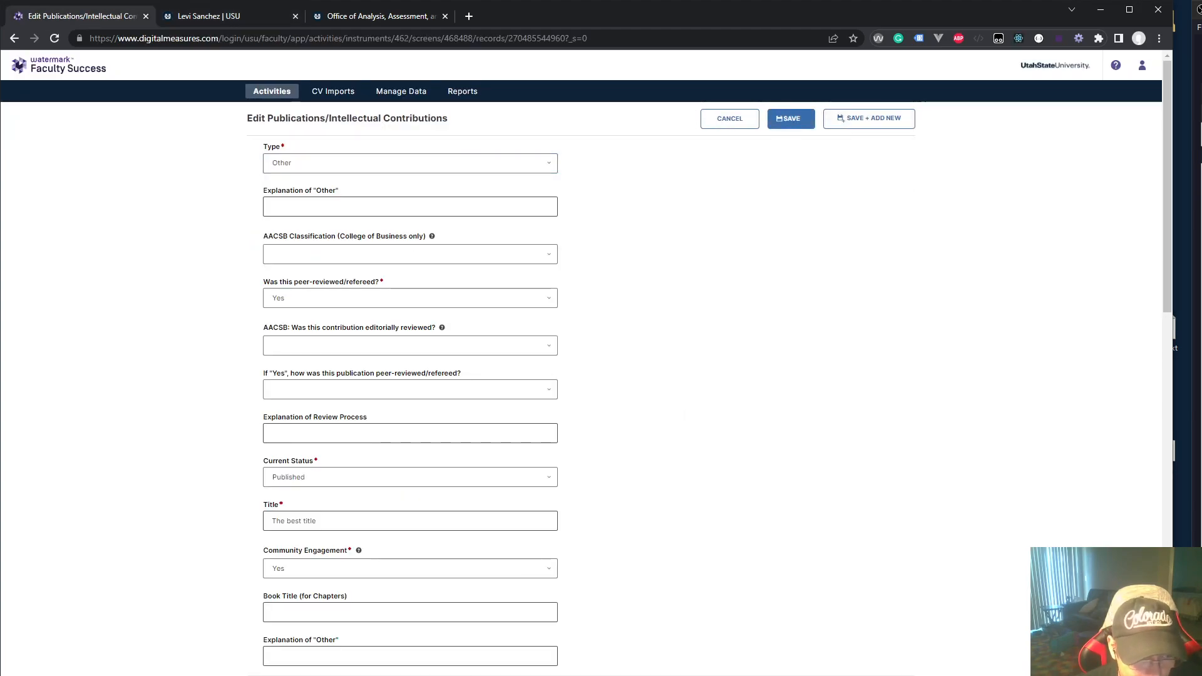
scroll(375, 654, "down", 4)
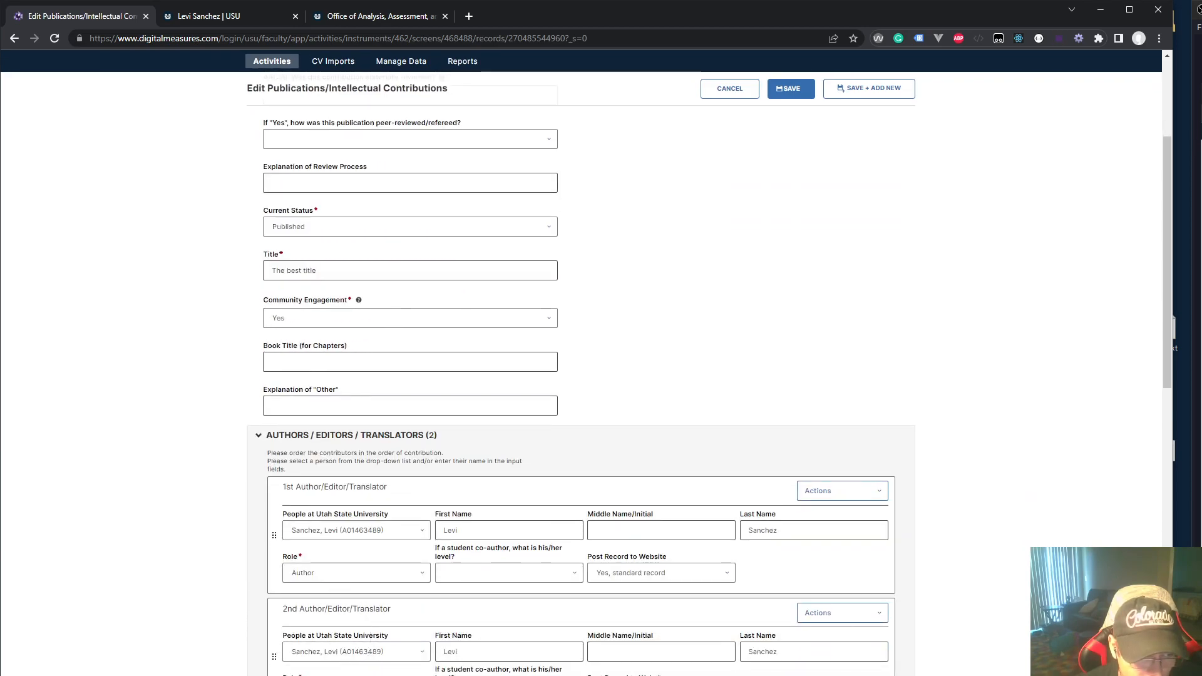
left_click(866, 613)
Delete the second contributor row, set the remaining author to 'No, do not post', and save
left_click(845, 675)
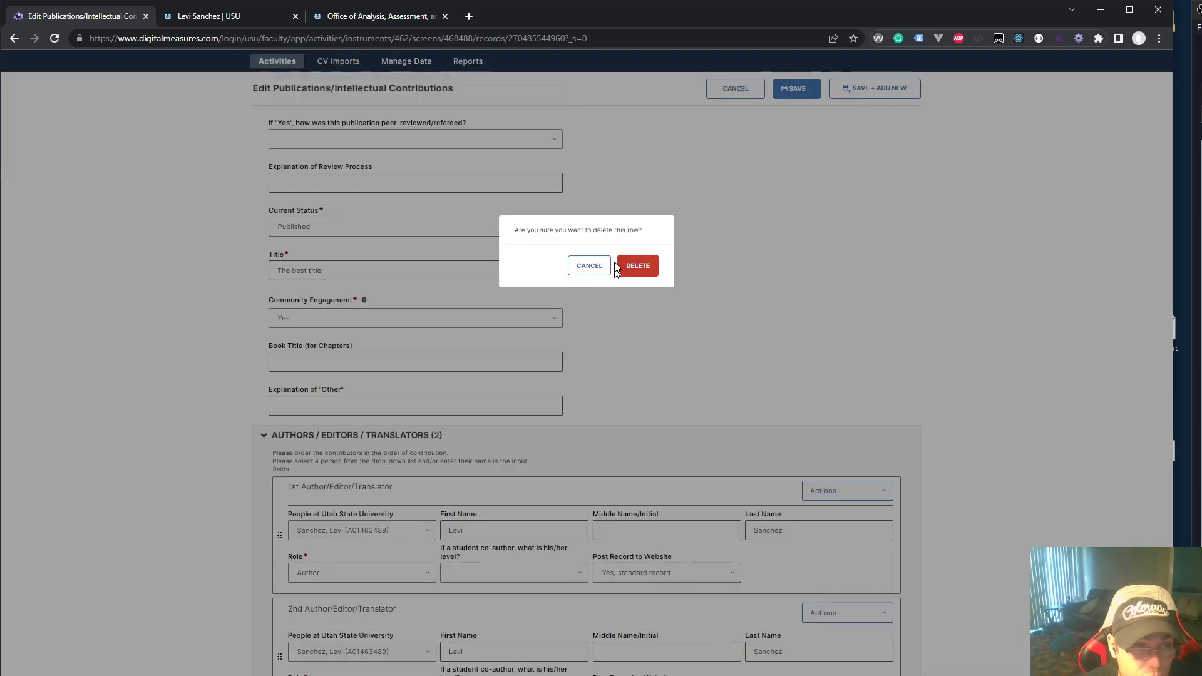
left_click(637, 267)
left_click(719, 574)
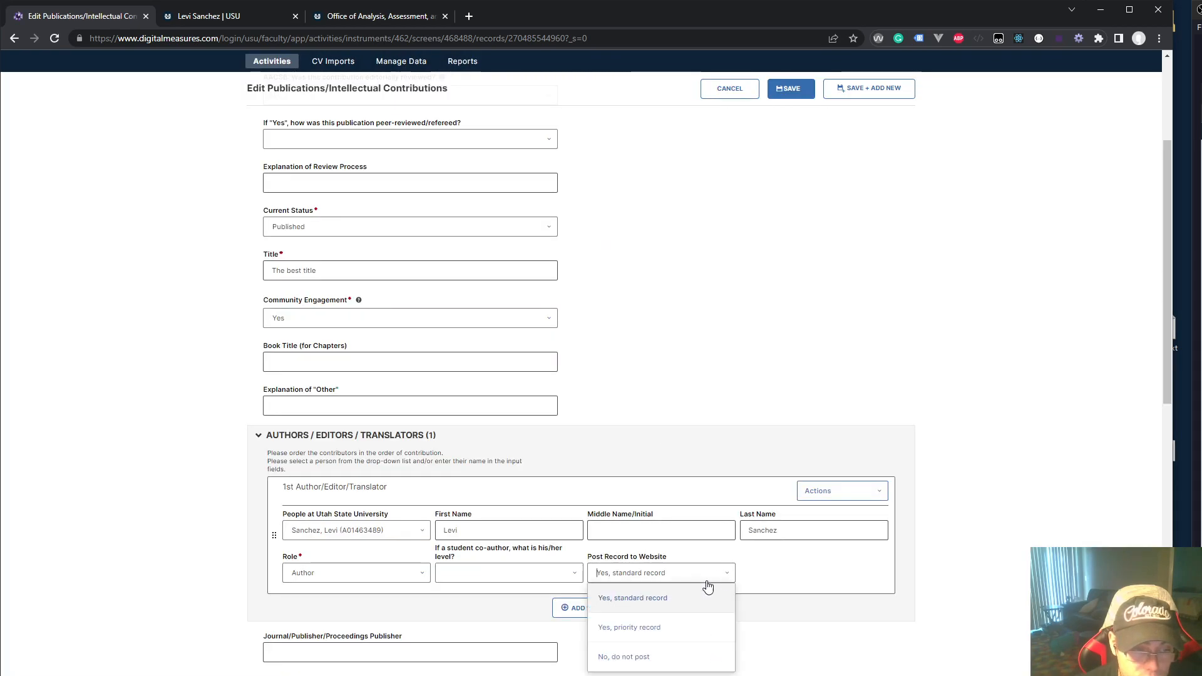
left_click(636, 655)
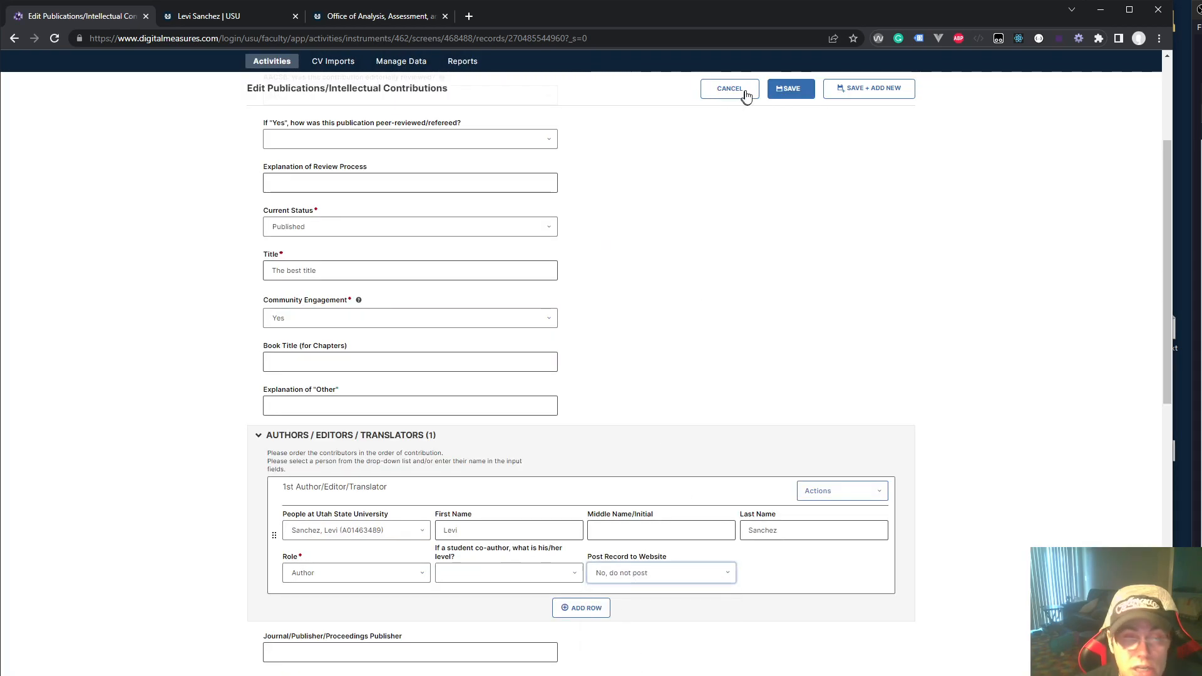
left_click(787, 88)
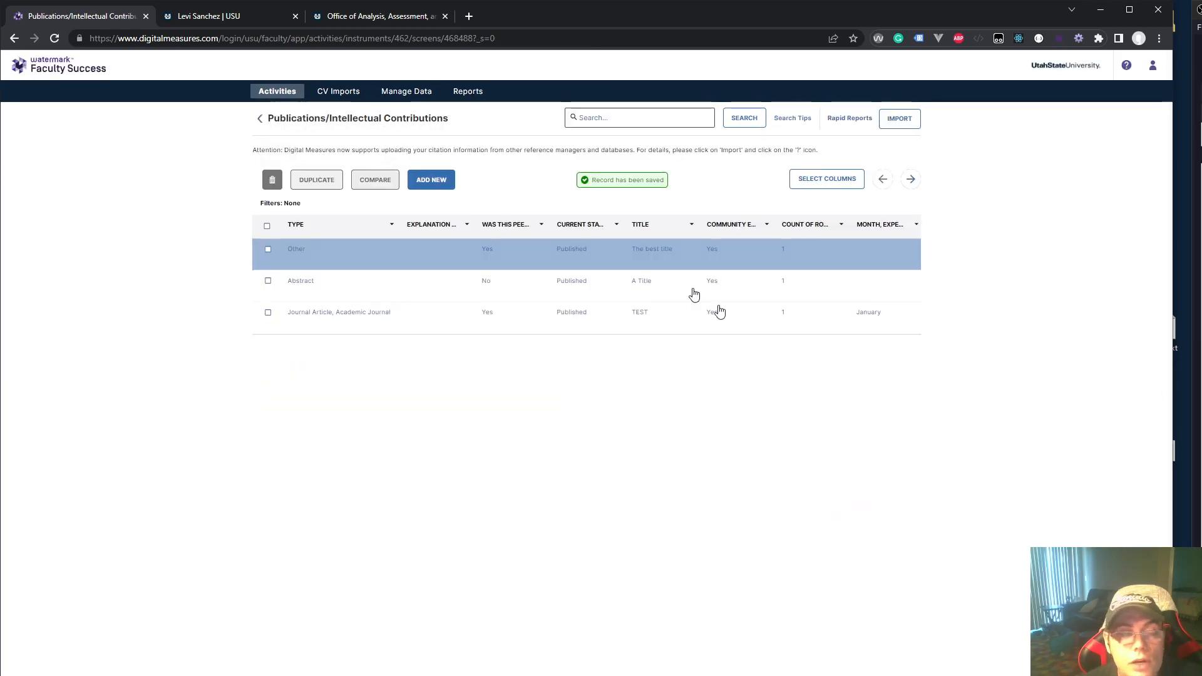
left_click(246, 21)
Reload the profile, check its publication categories (Abstracts, Journal Articles), then go back to Faculty Success
left_click(54, 38)
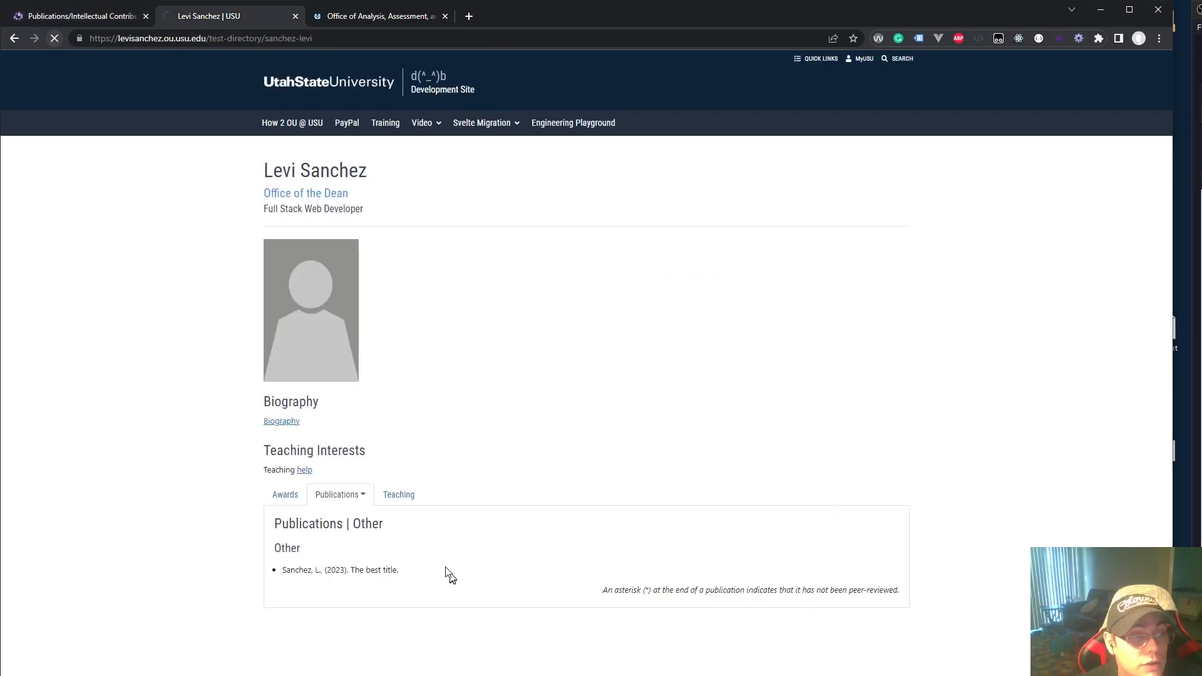
left_click(348, 495)
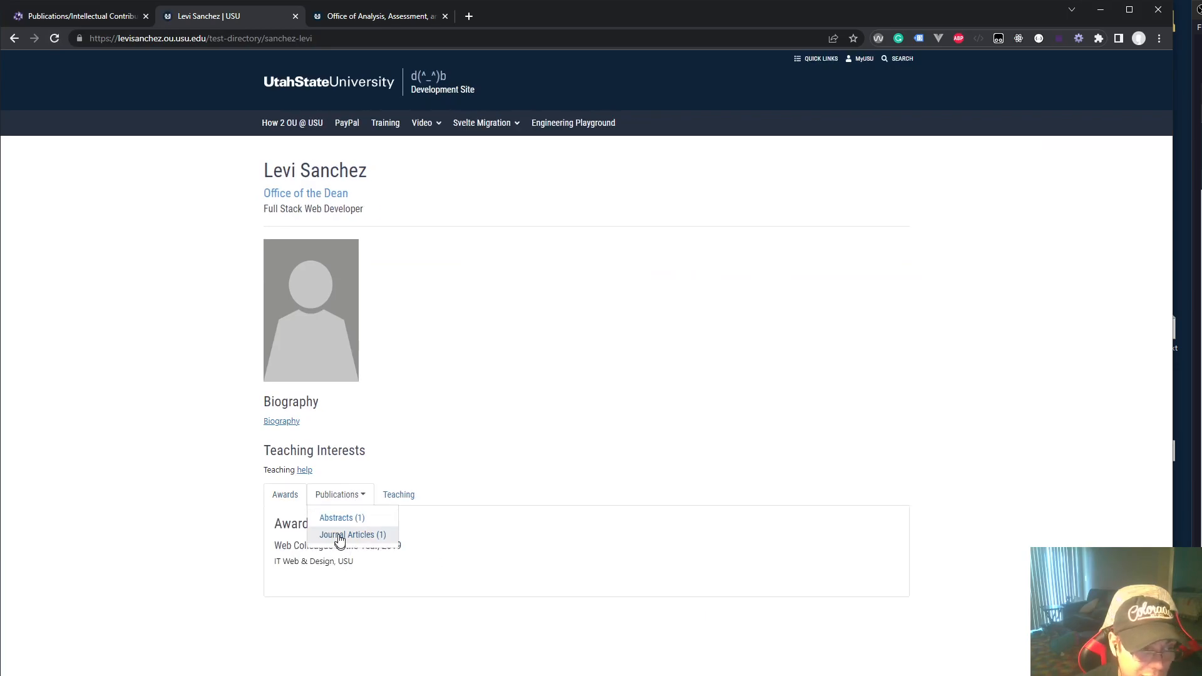
left_click(109, 15)
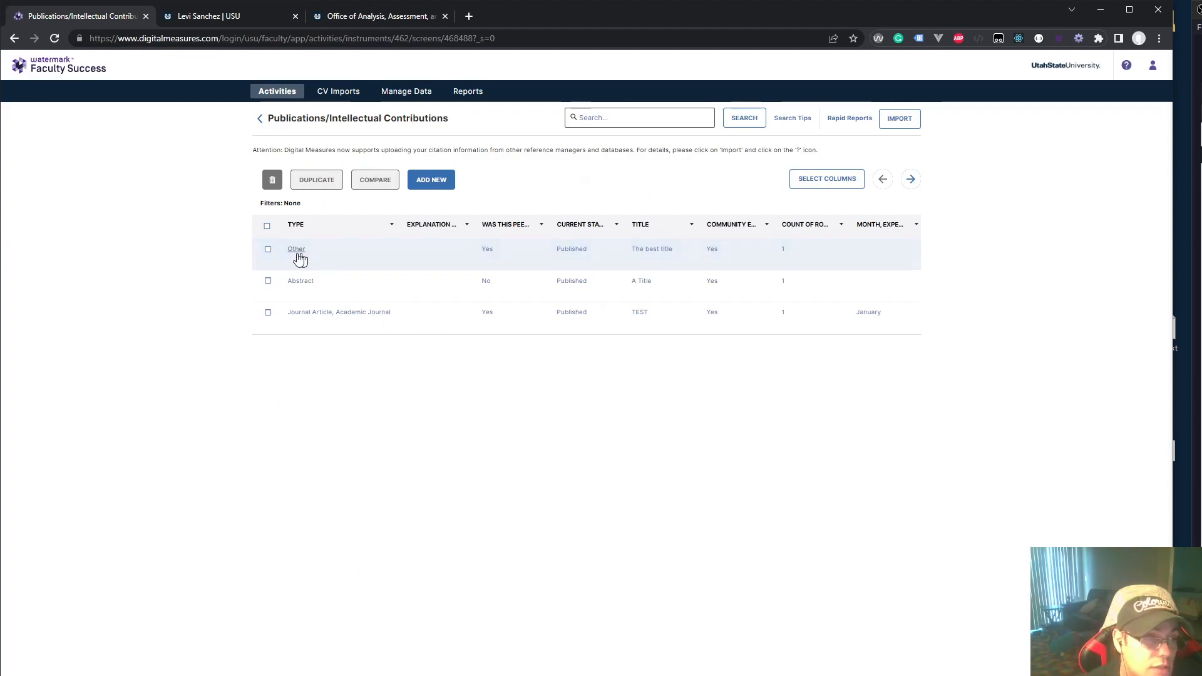
Delete the checked Other and Abstract publication records after reading the cannot-be-undone warning
left_click(268, 249)
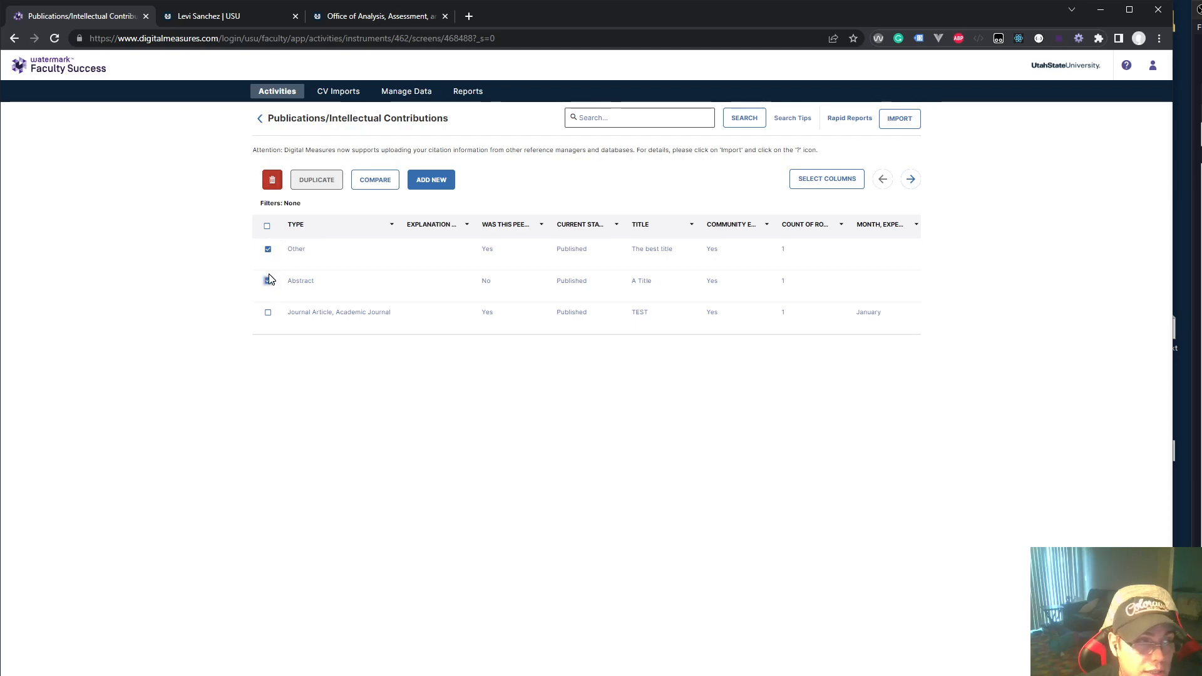
left_click(272, 183)
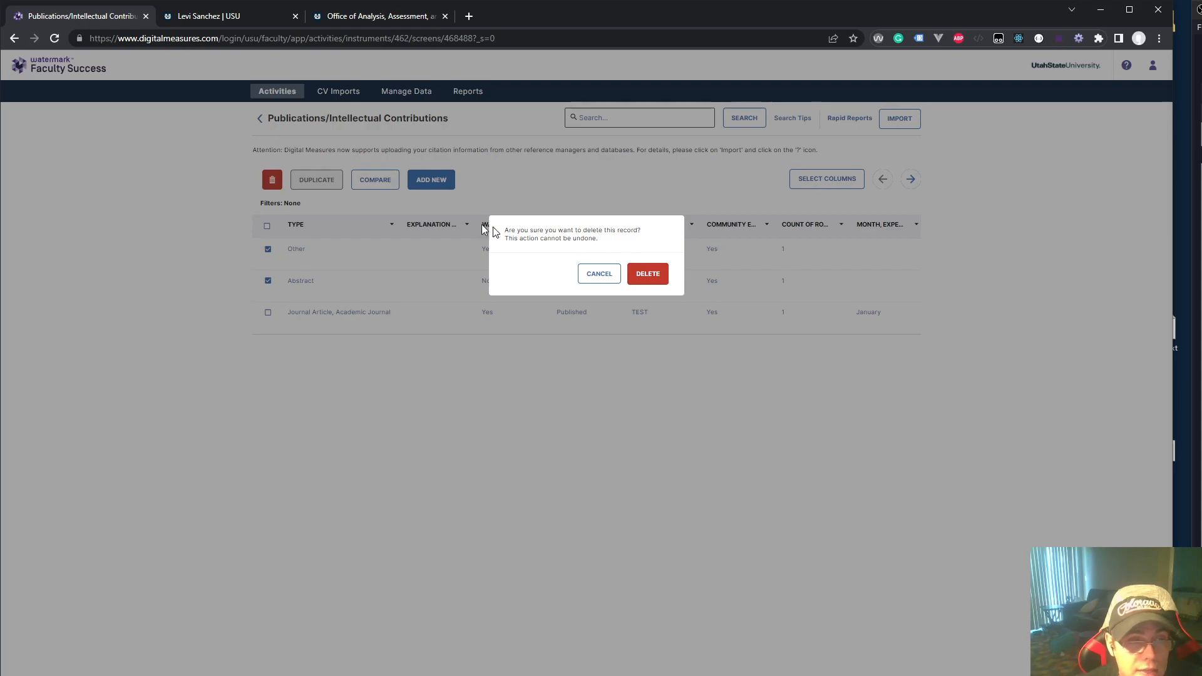
triple_click(557, 237)
left_click(563, 227)
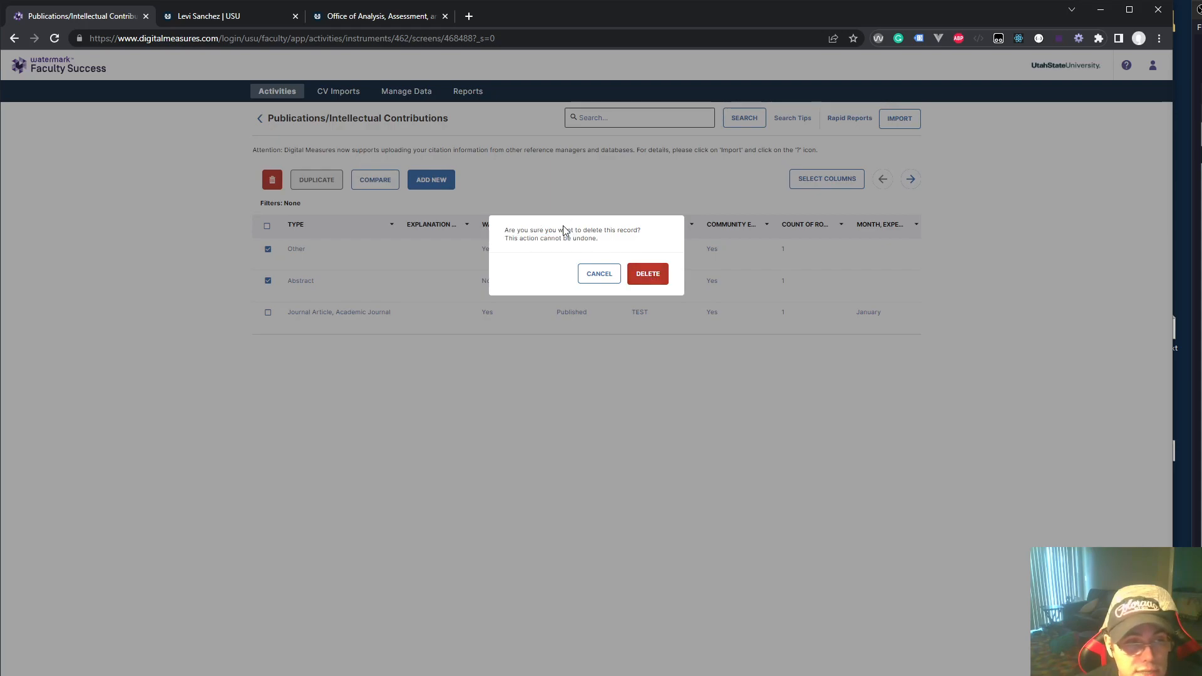
triple_click(562, 230)
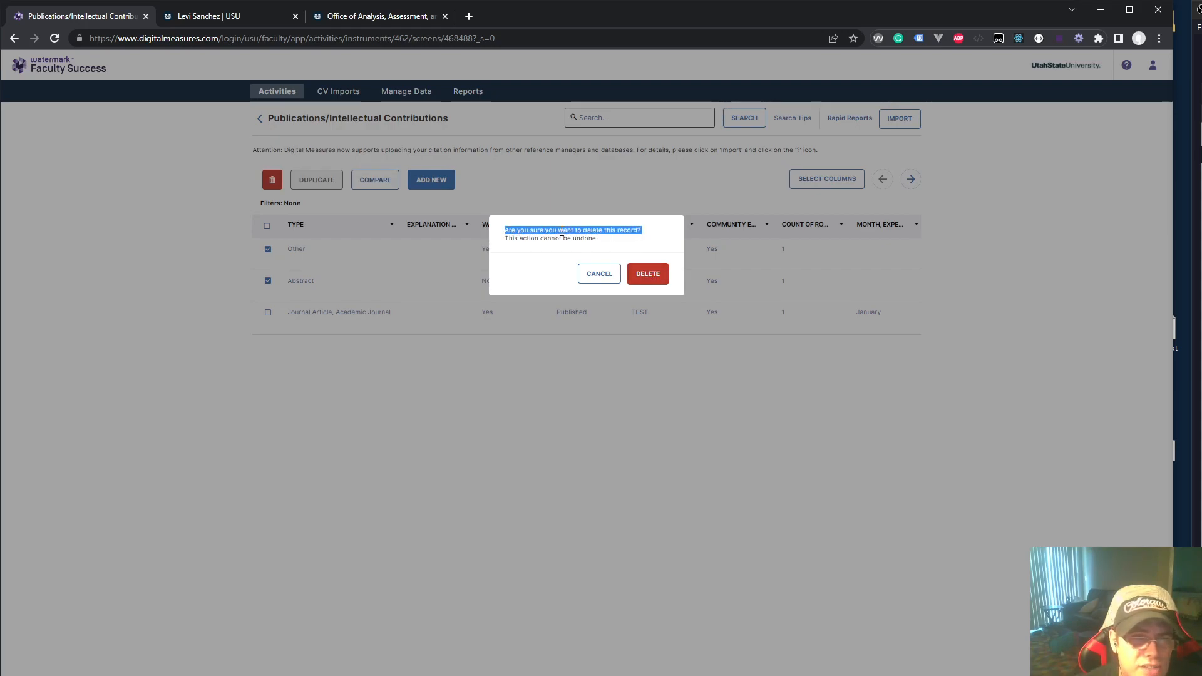
triple_click(559, 238)
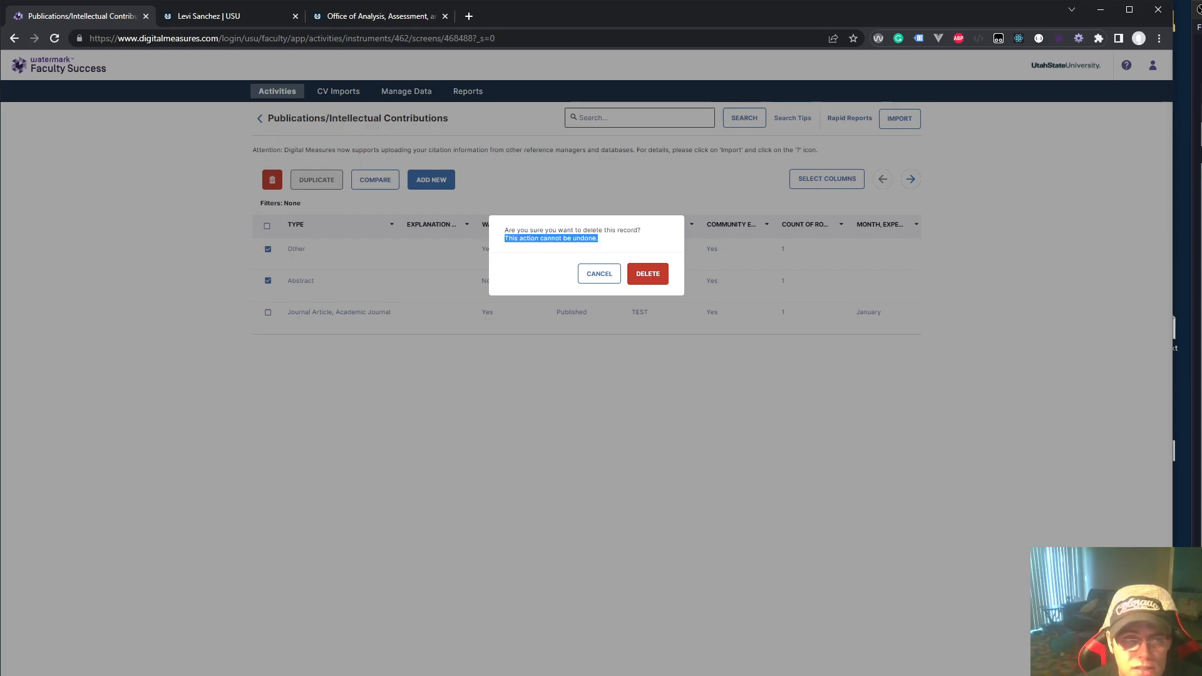
left_click(648, 274)
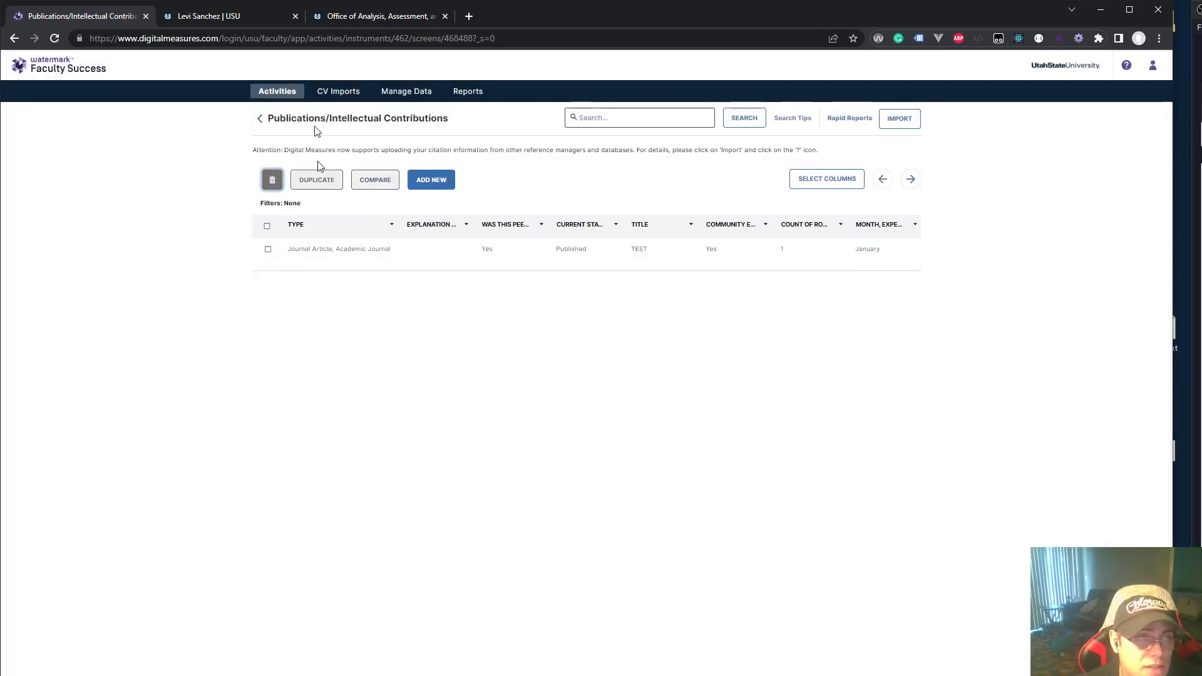
Reload the profile and confirm only the TEST journal article remains under Journal Articles
left_click(210, 17)
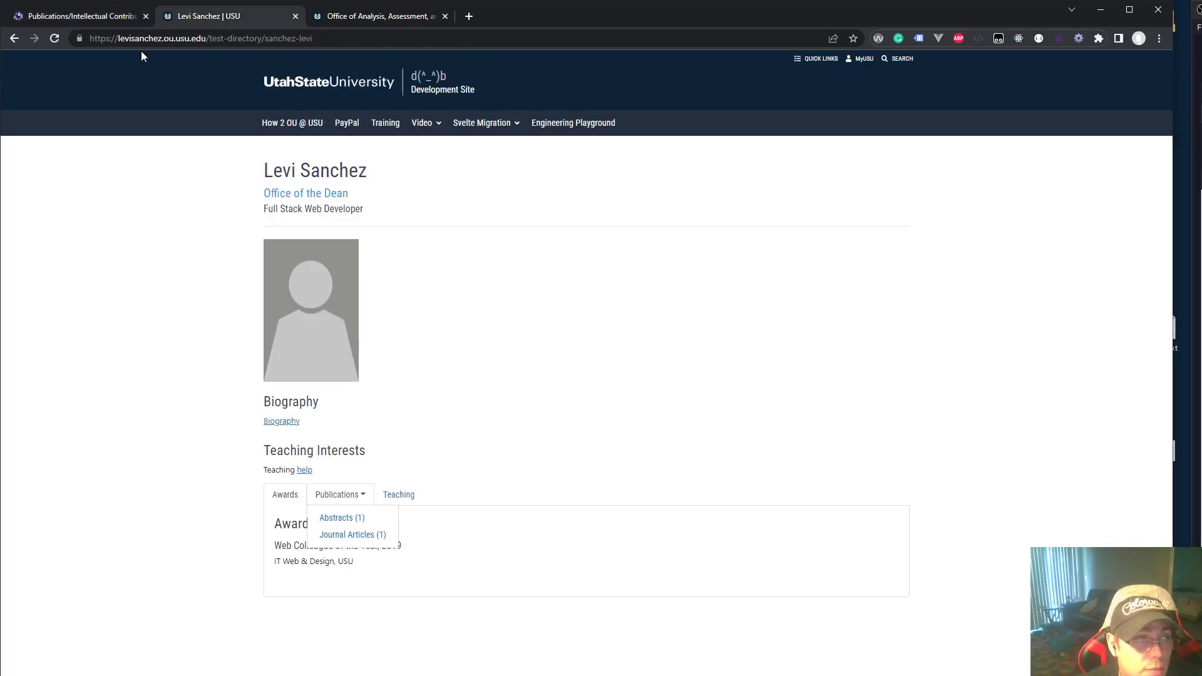
left_click(52, 41)
left_click(356, 506)
left_click(318, 520)
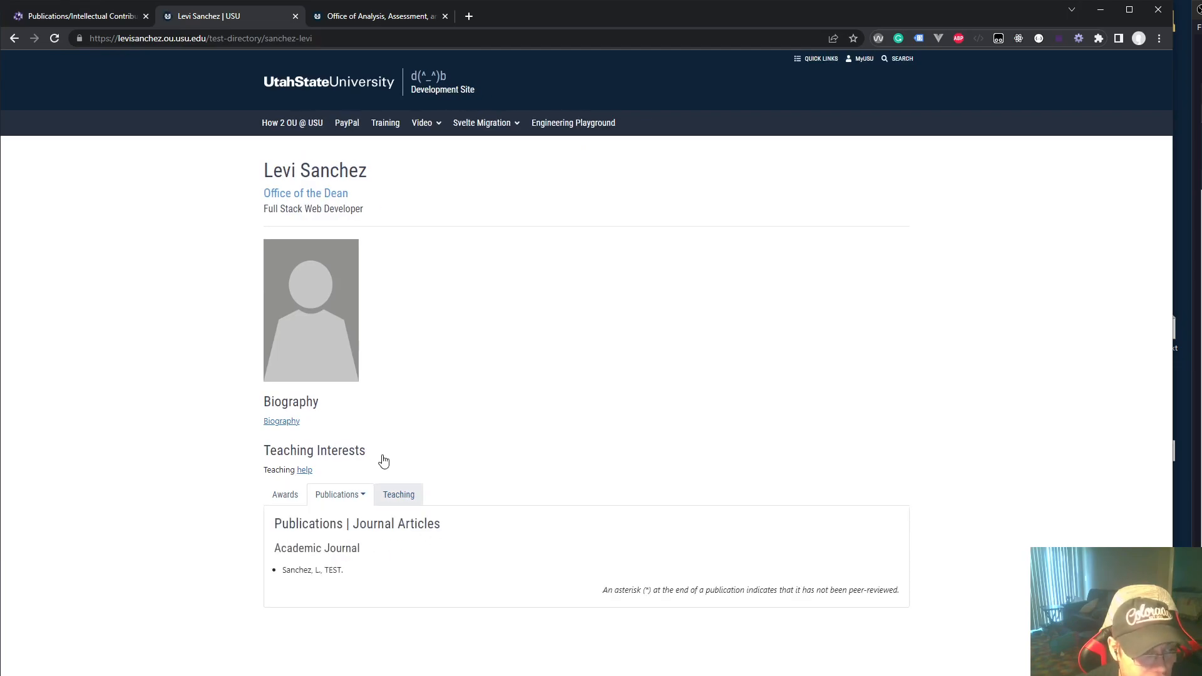
left_click(54, 15)
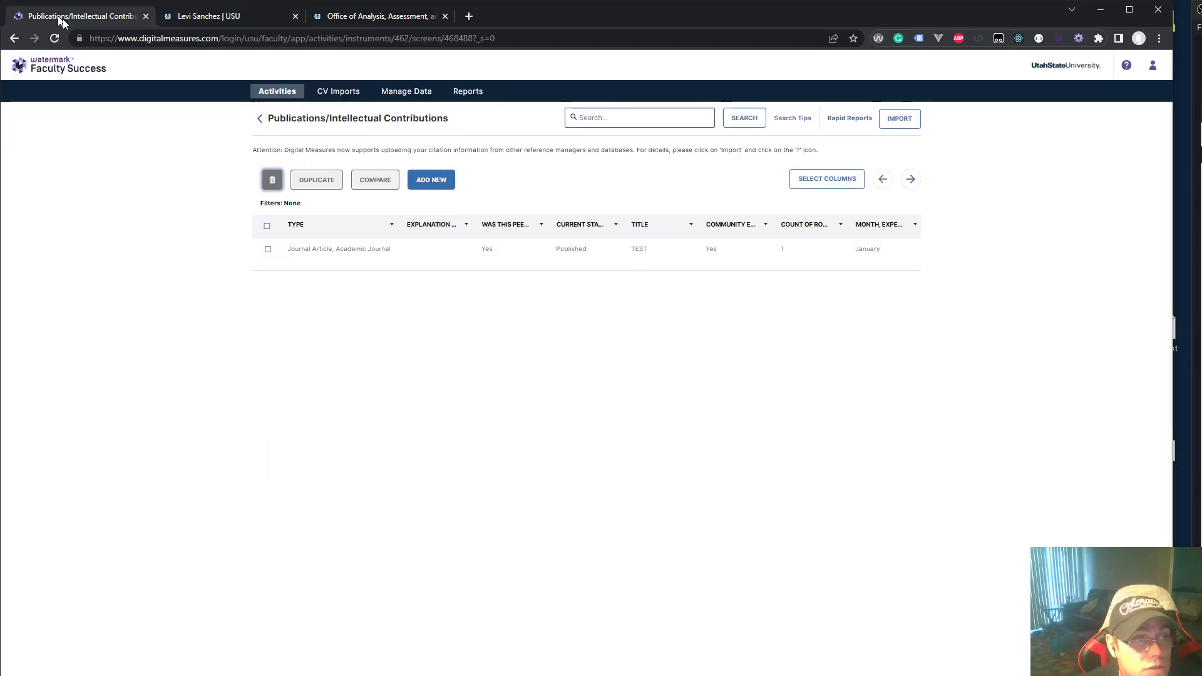
Change the TEST record's type from Journal Article, Academic Journal to Blog/Vlog and save
left_click(363, 252)
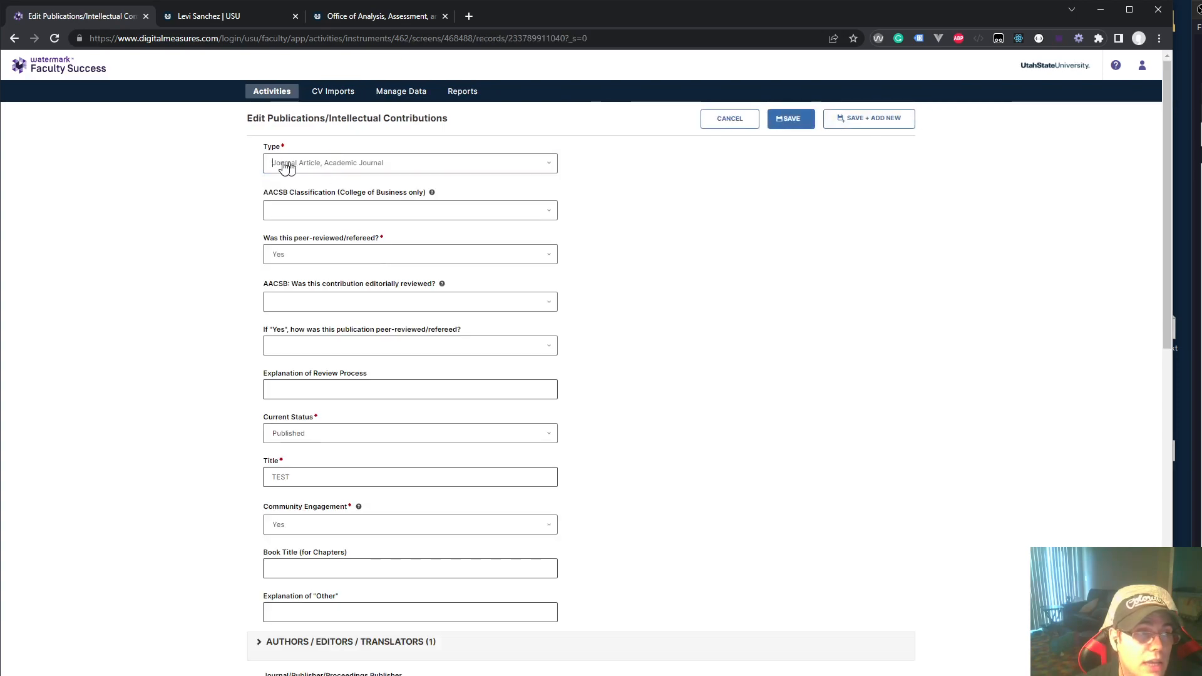
left_click(319, 164)
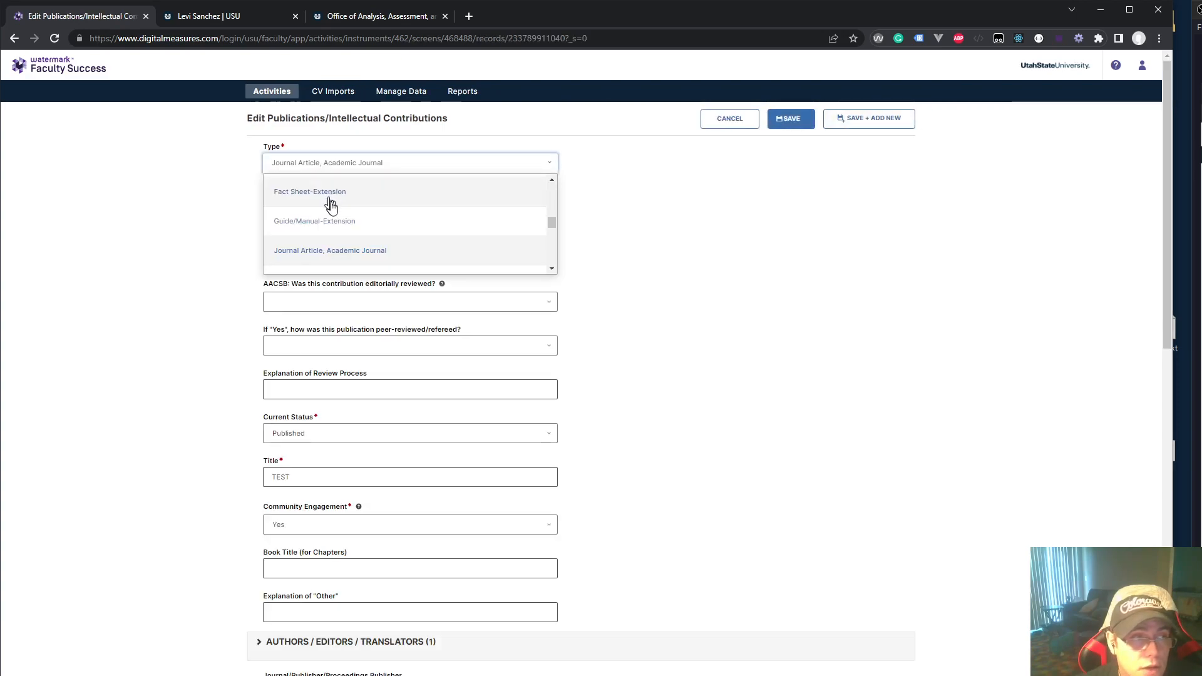
scroll(332, 209, "up", 3)
scroll(331, 209, "up", 3)
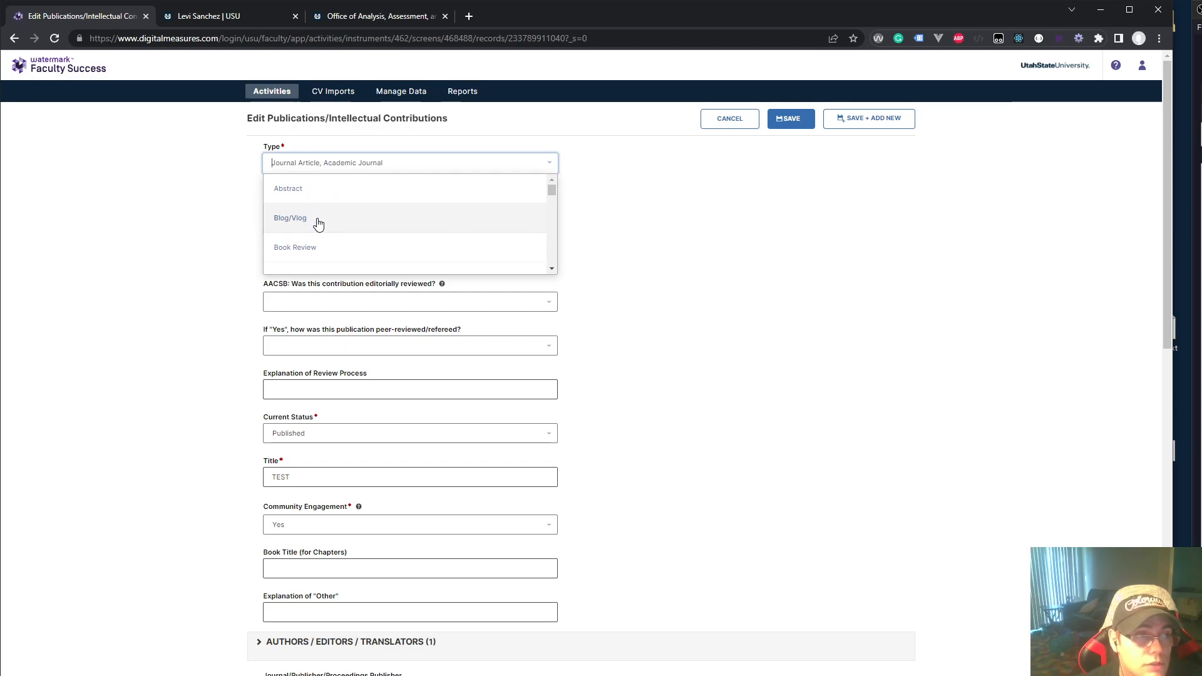
left_click(316, 220)
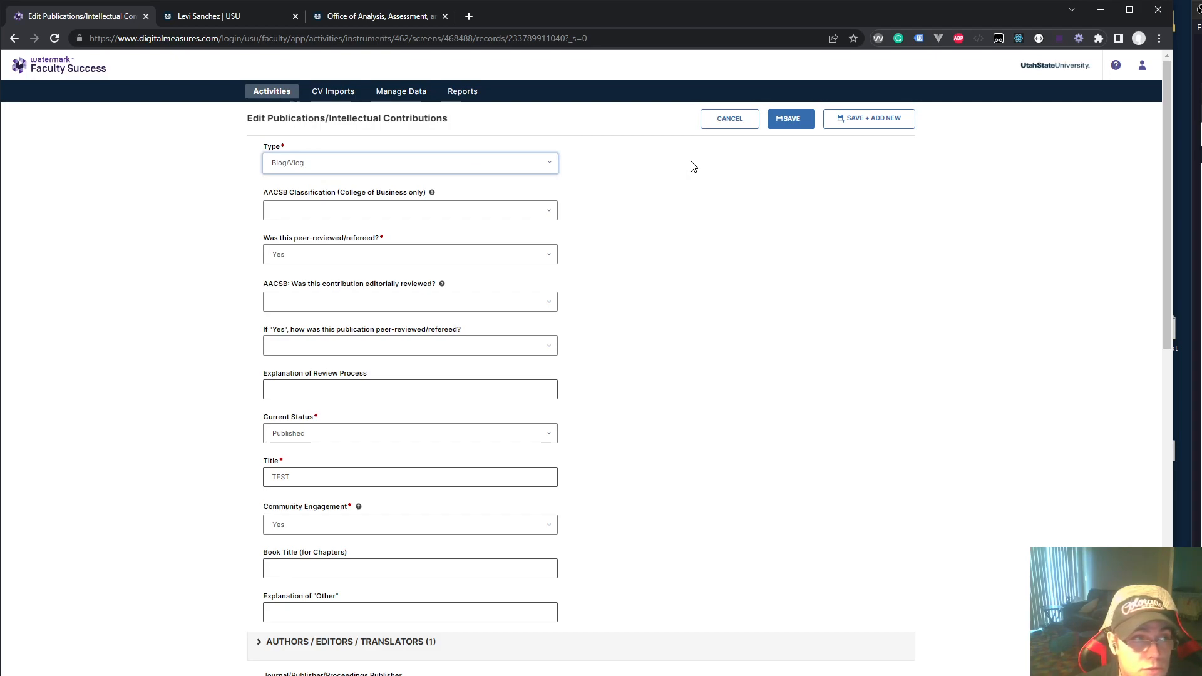
left_click(799, 127)
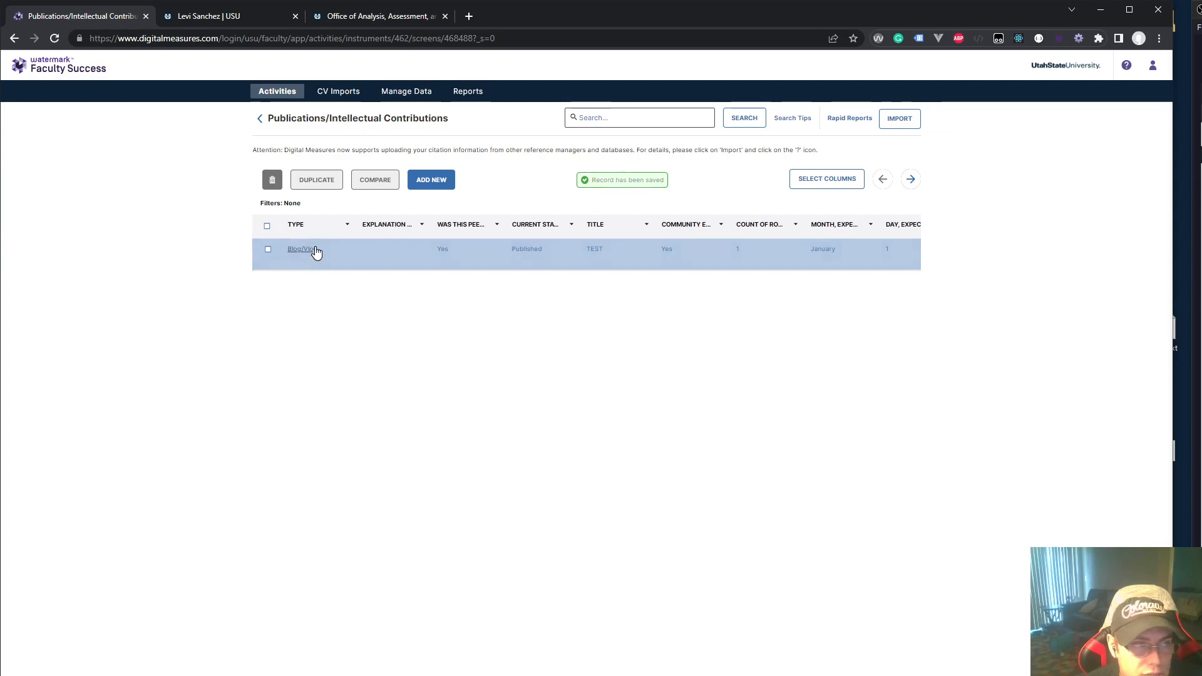
left_click(185, 18)
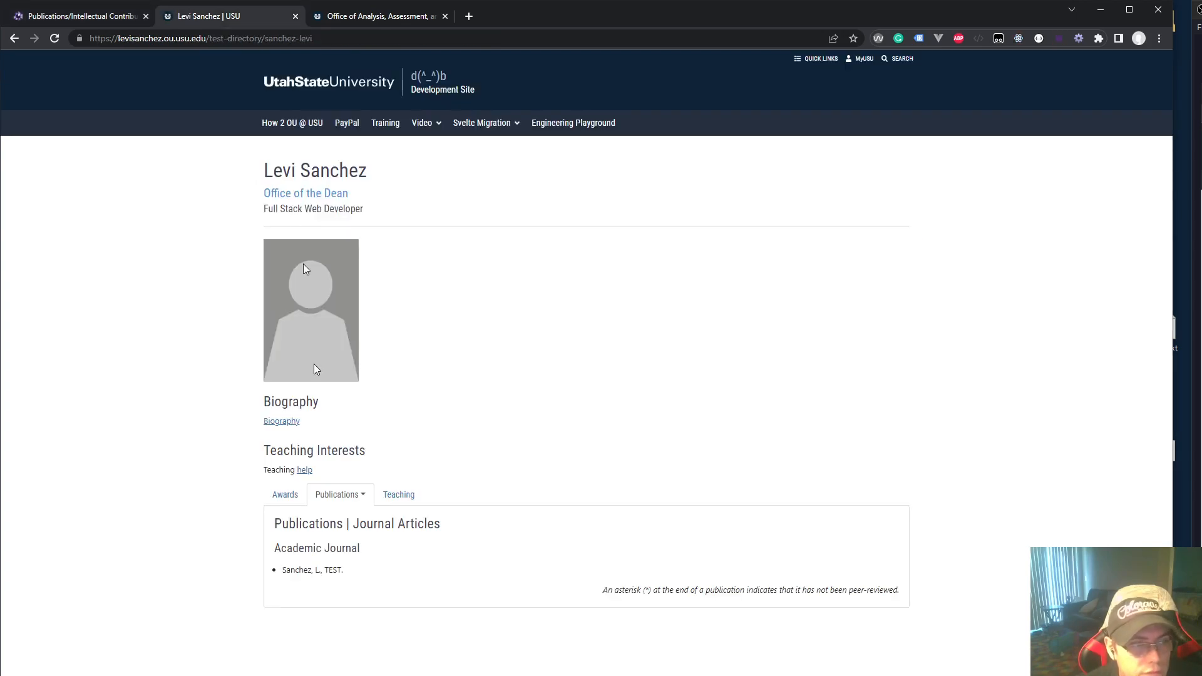
left_click(54, 38)
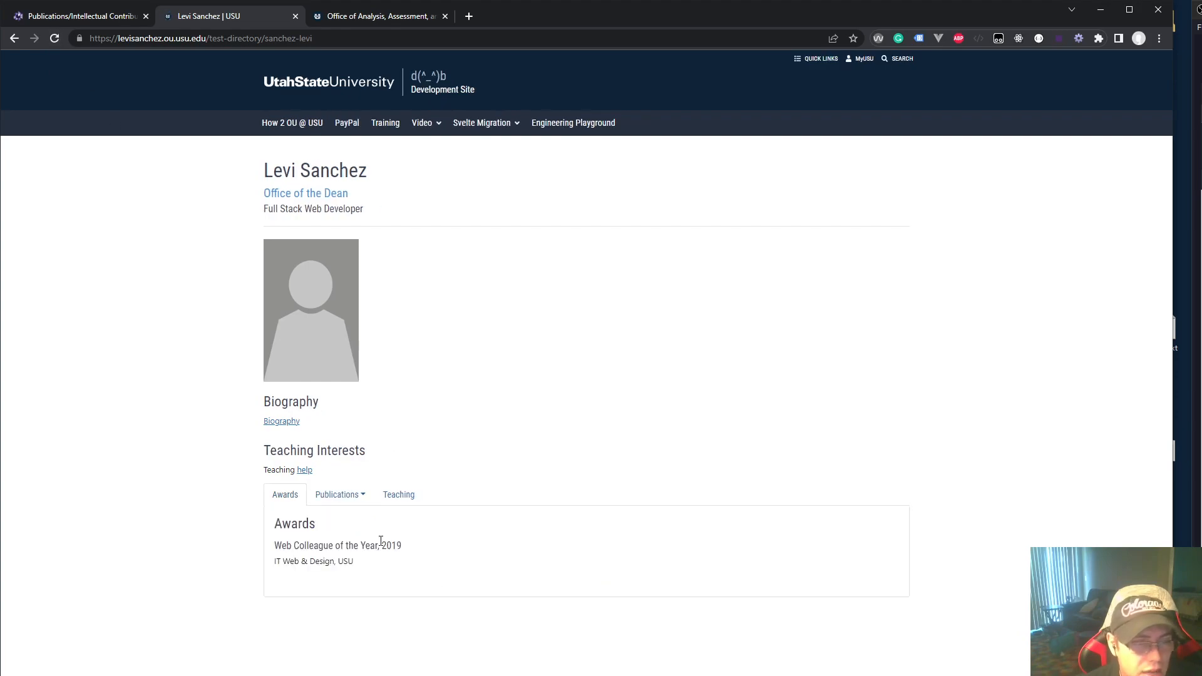
left_click(342, 496)
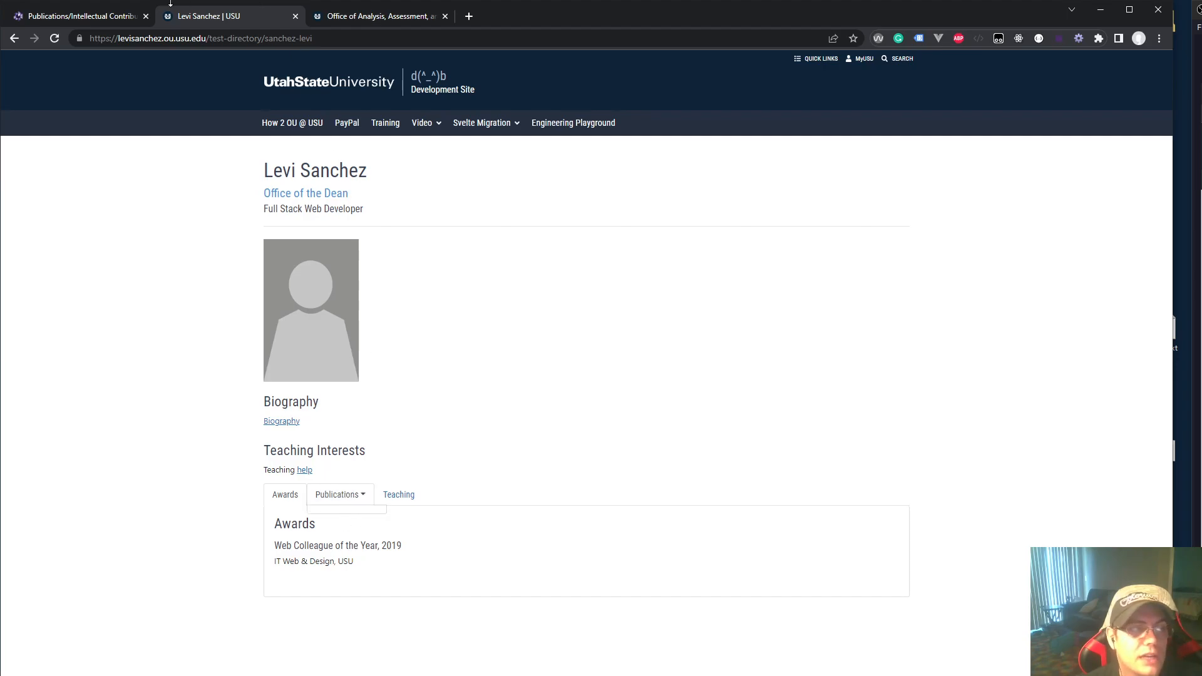
left_click(104, 19)
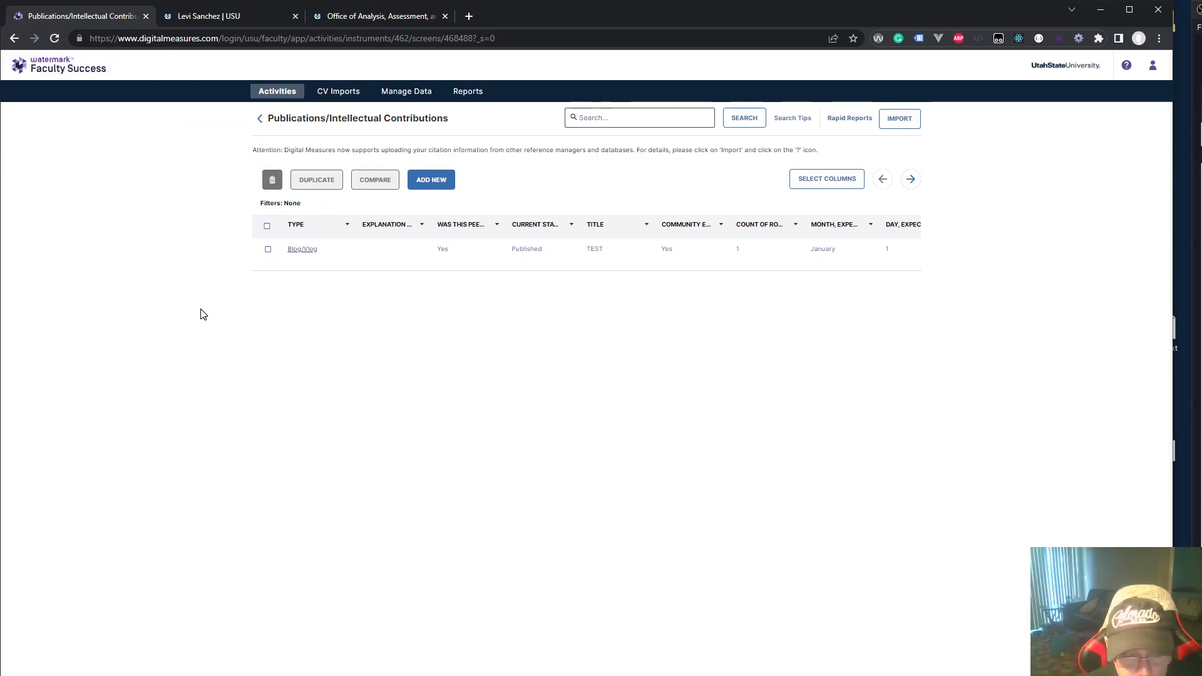
Reopen the Blog/Vlog TEST record, choose type Other, and save it
left_click(292, 250)
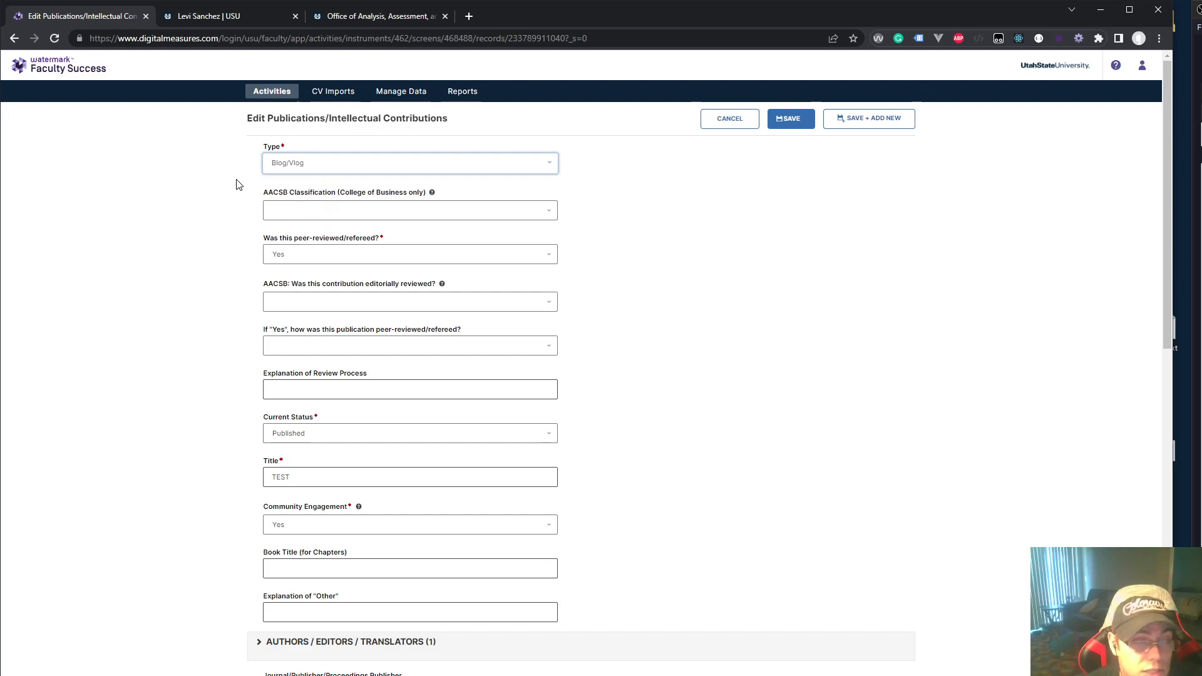
left_click(329, 166)
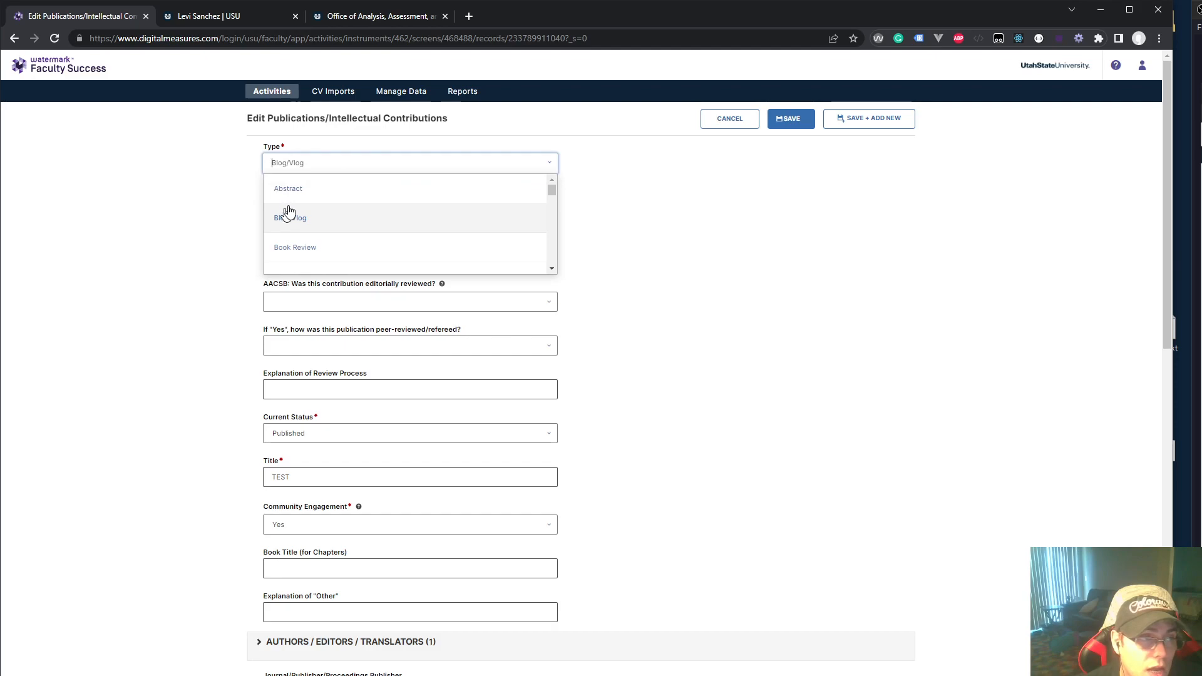
scroll(317, 231, "down", 7)
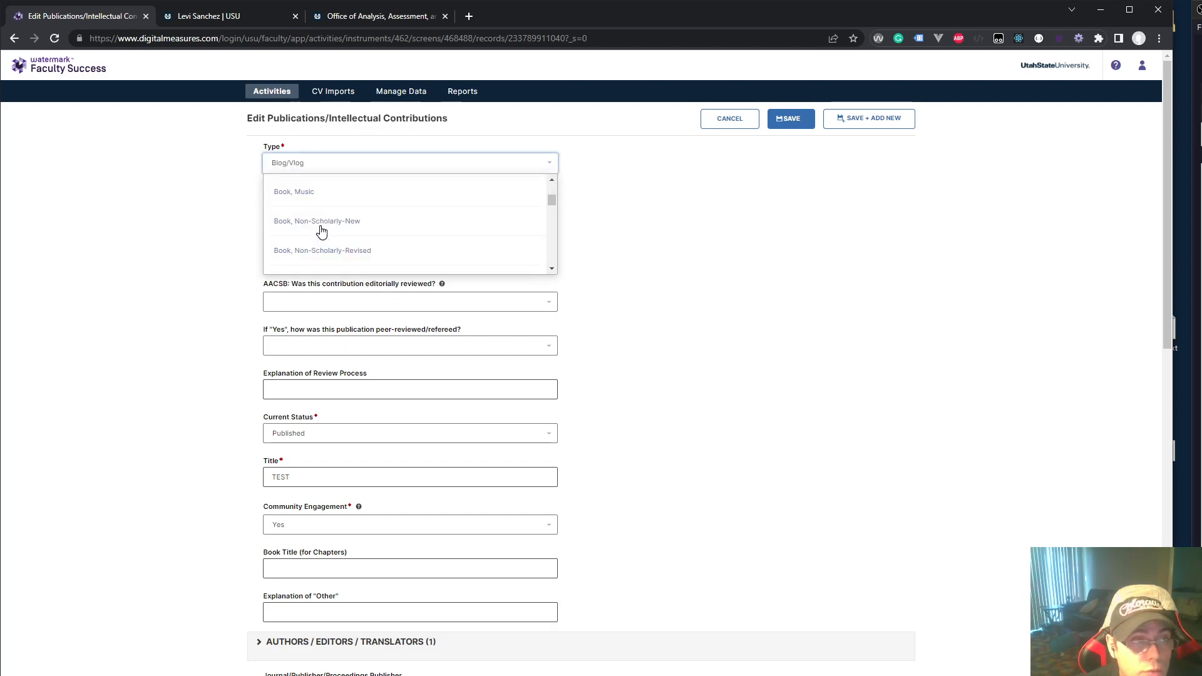
scroll(319, 229, "down", 10)
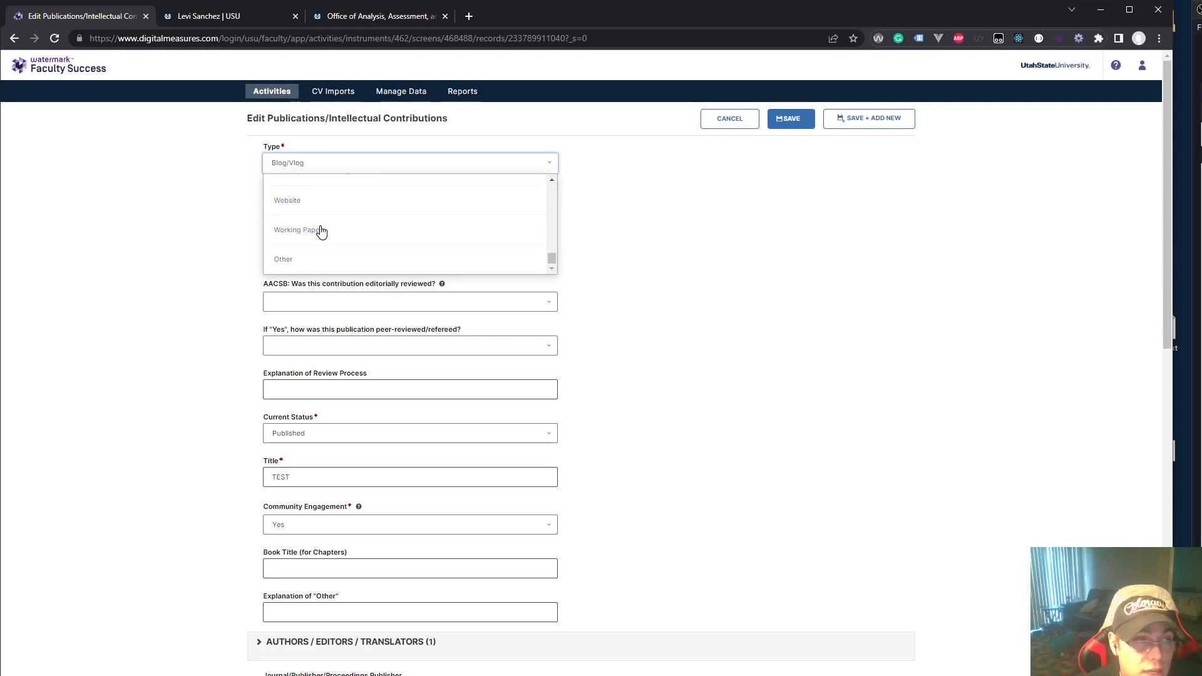
left_click(289, 264)
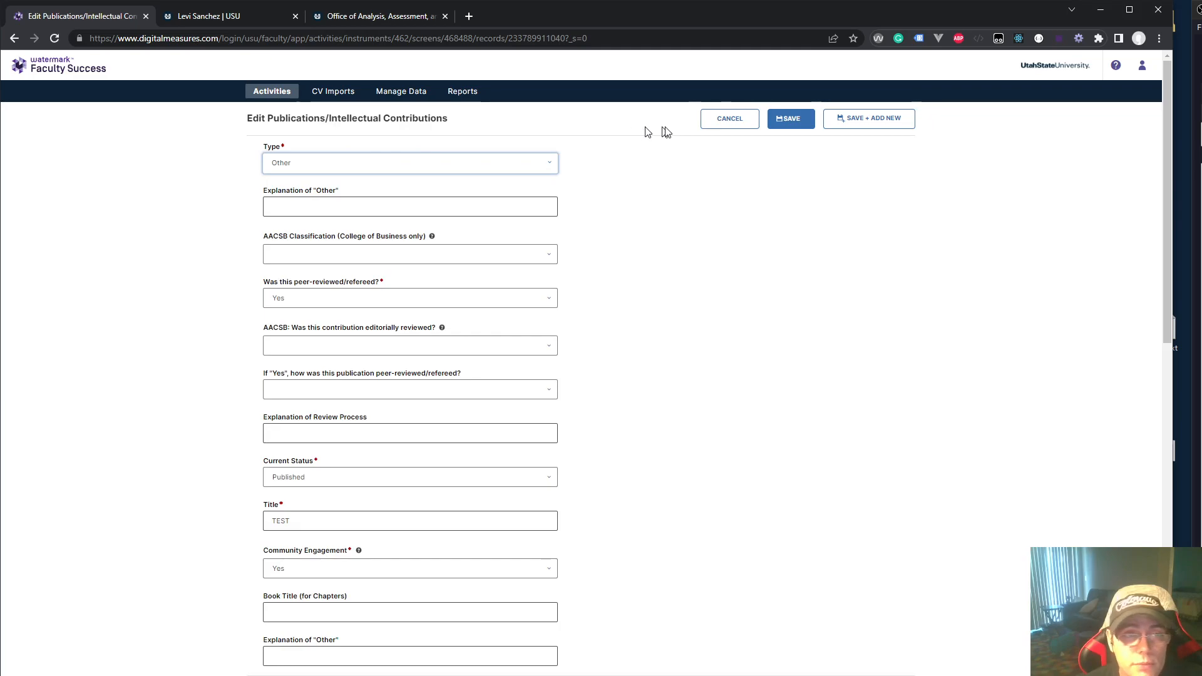
left_click(787, 120)
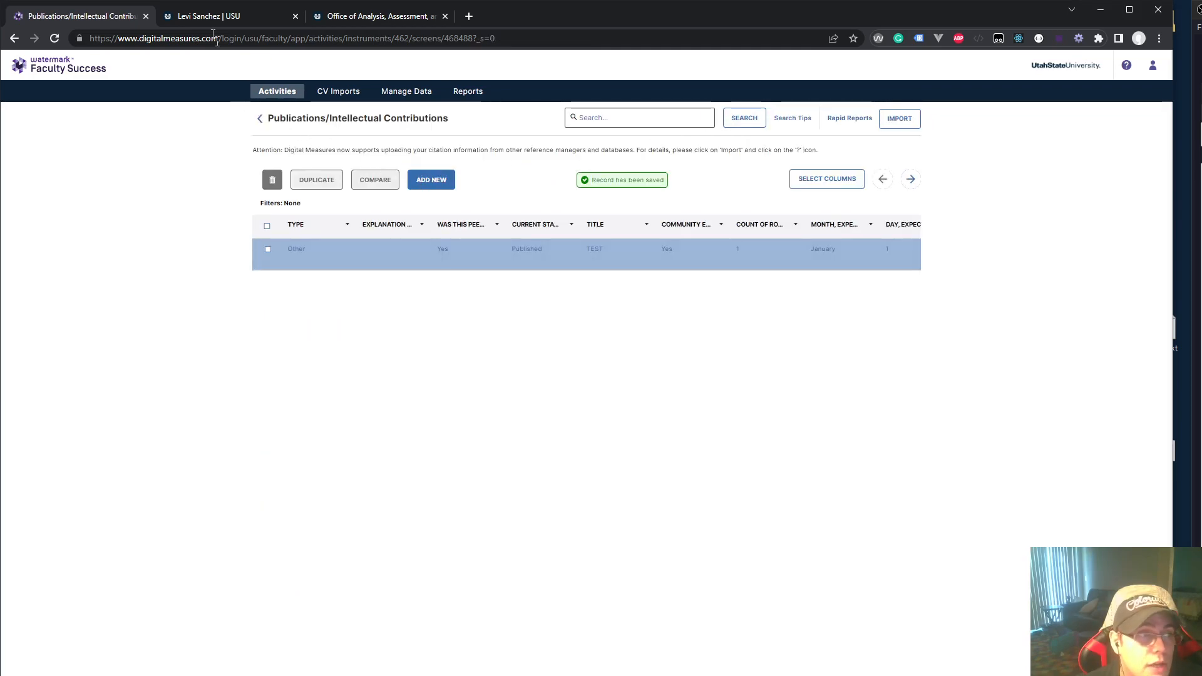
left_click(201, 17)
left_click(49, 40)
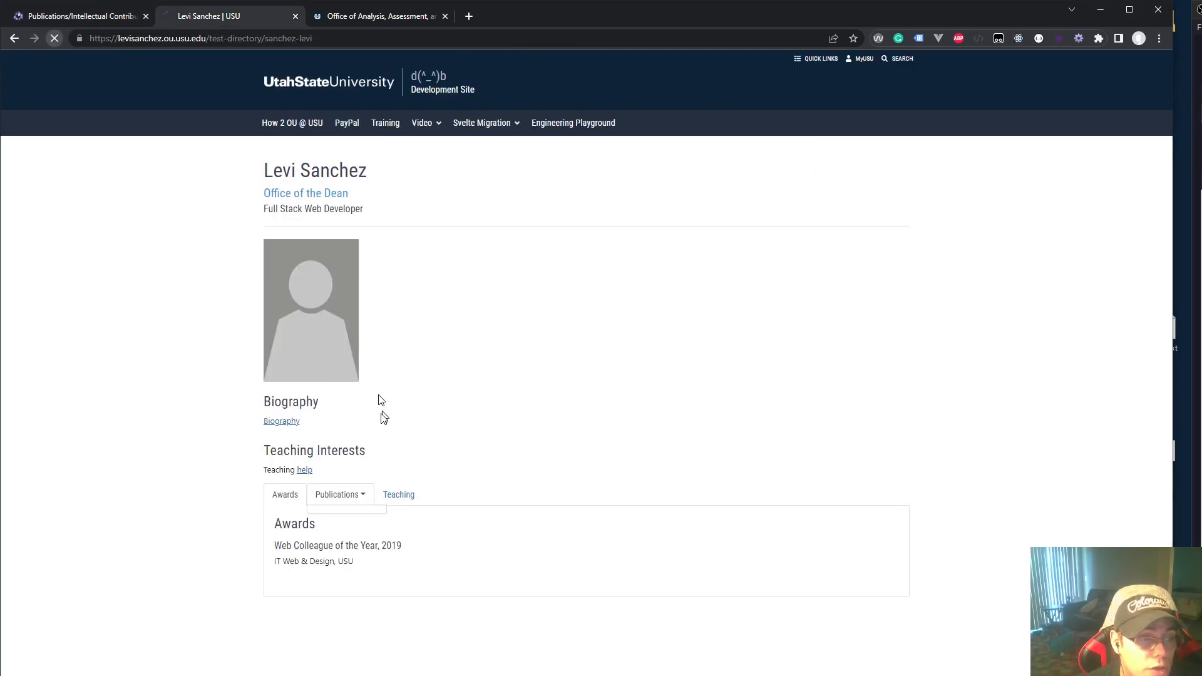
left_click(341, 495)
left_click(356, 522)
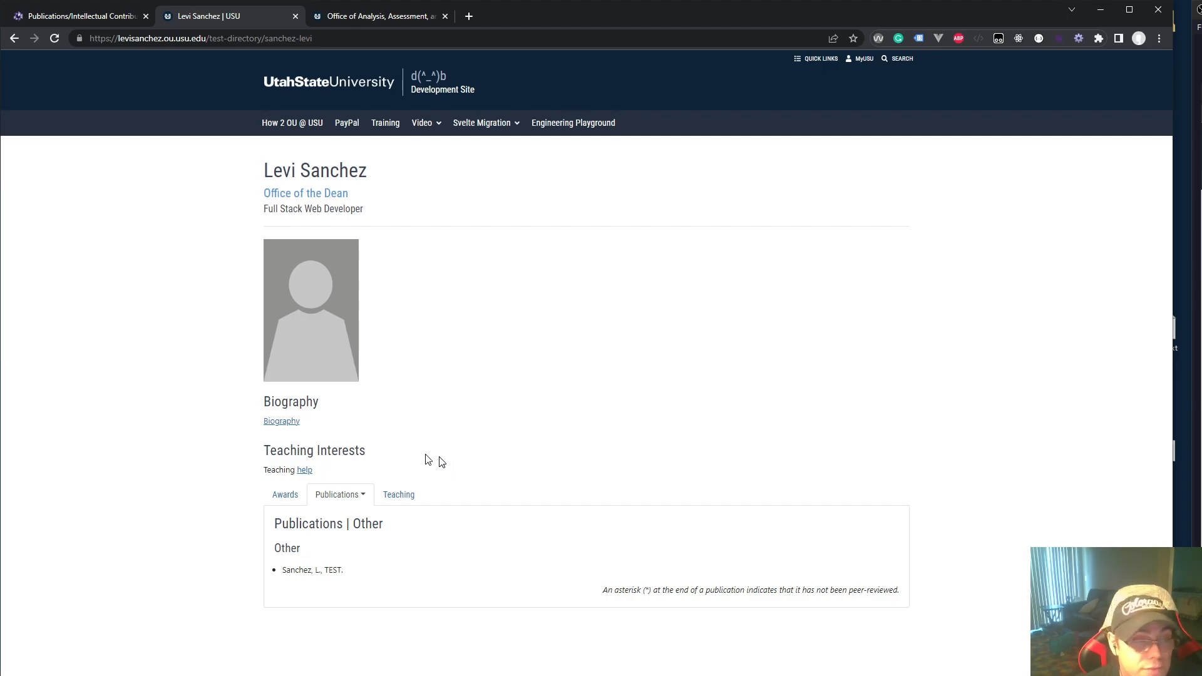
left_click(61, 9)
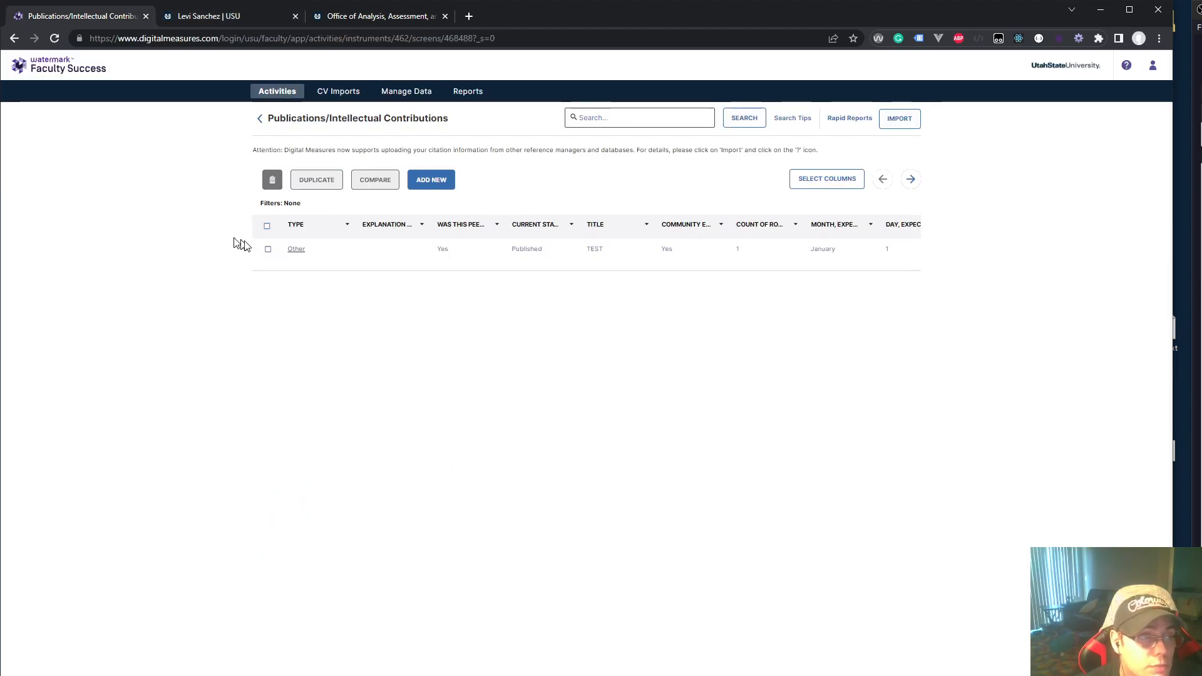
Select the Other 'TEST' publication and confirm deleting it, leaving the Publications list empty
left_click(269, 250)
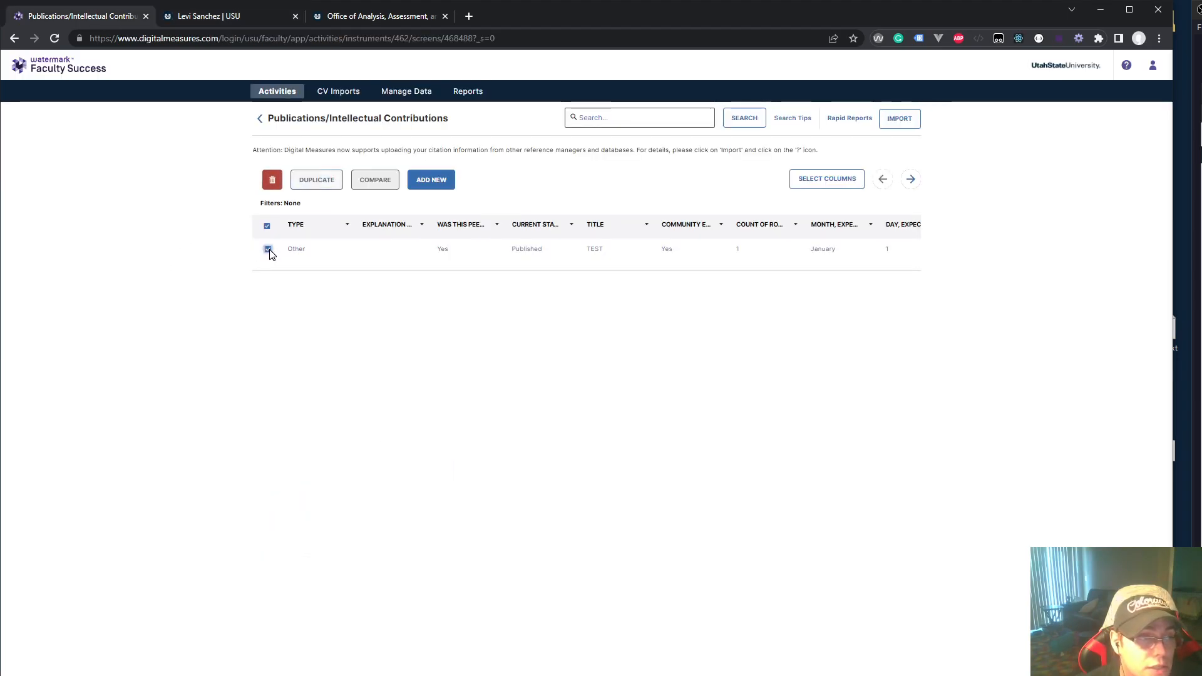
left_click(272, 181)
left_click(655, 281)
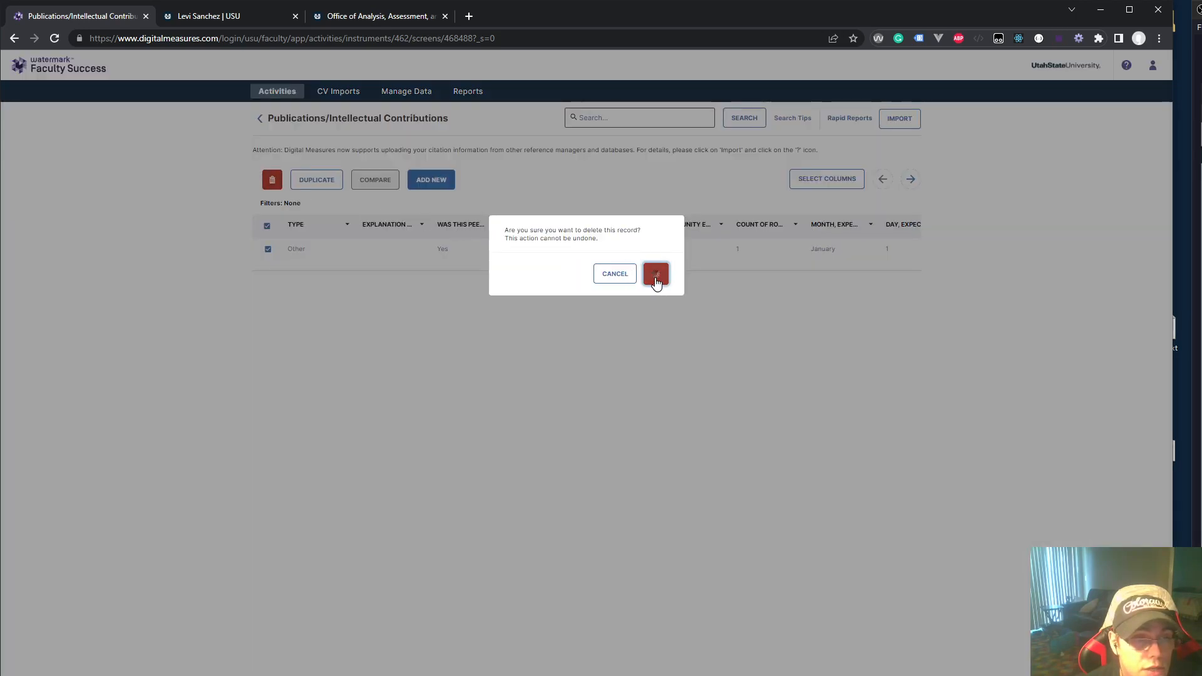